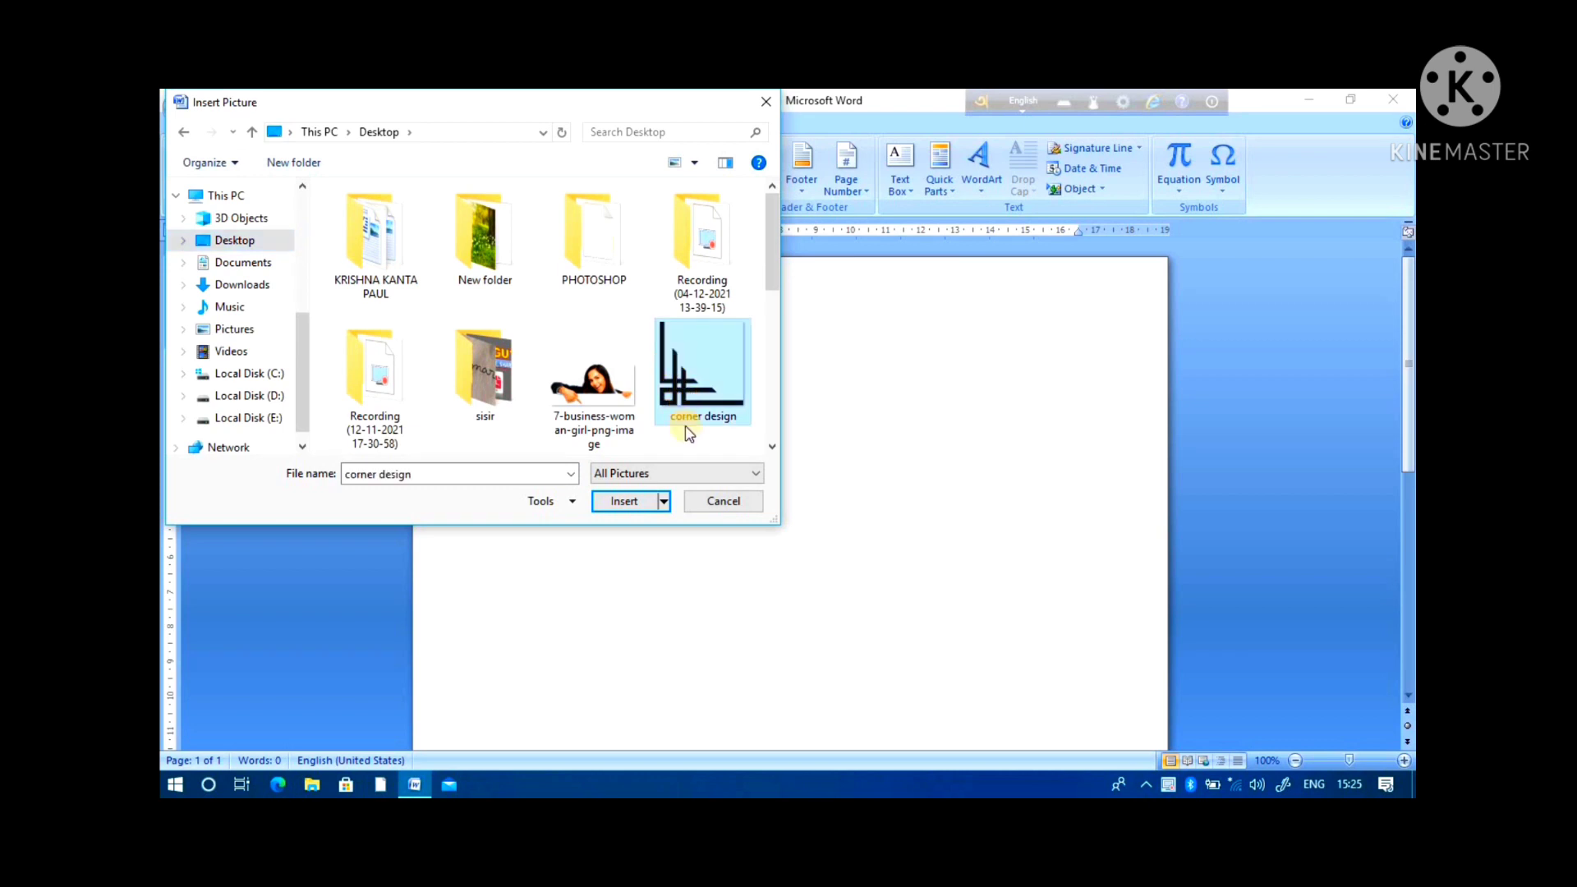
Step: Insert the "corner design" picture from the Desktop into the document
{"action": "left_click", "coordinate": [625, 502]}
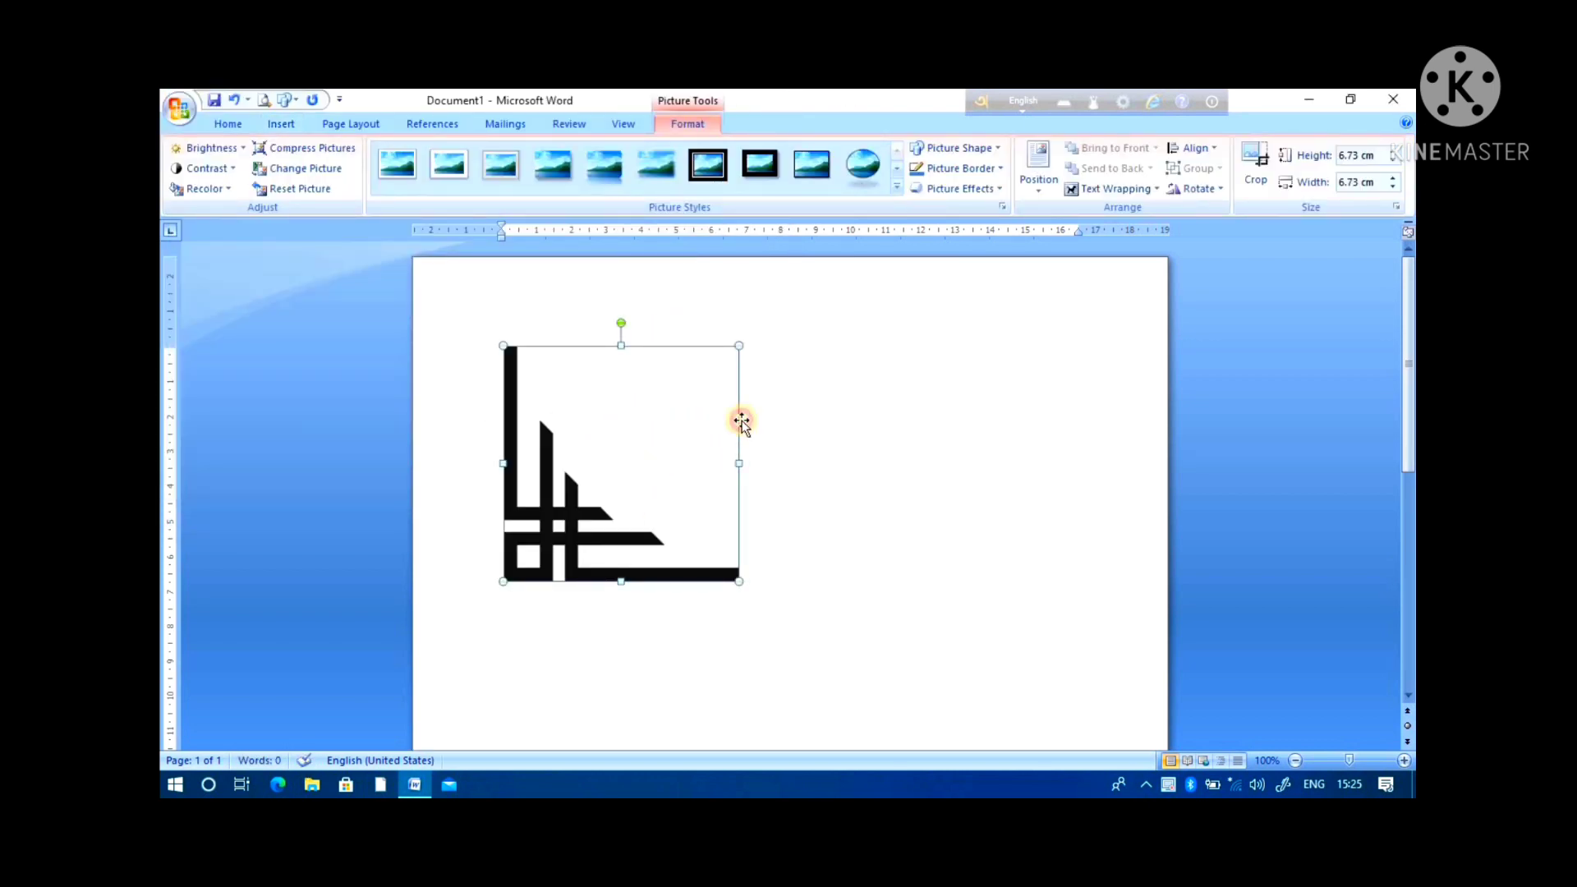
{"action": "left_click_drag", "start_coordinate": [741, 421], "coordinate": [642, 626]}
{"action": "left_click_drag", "start_coordinate": [823, 590], "coordinate": [821, 588]}
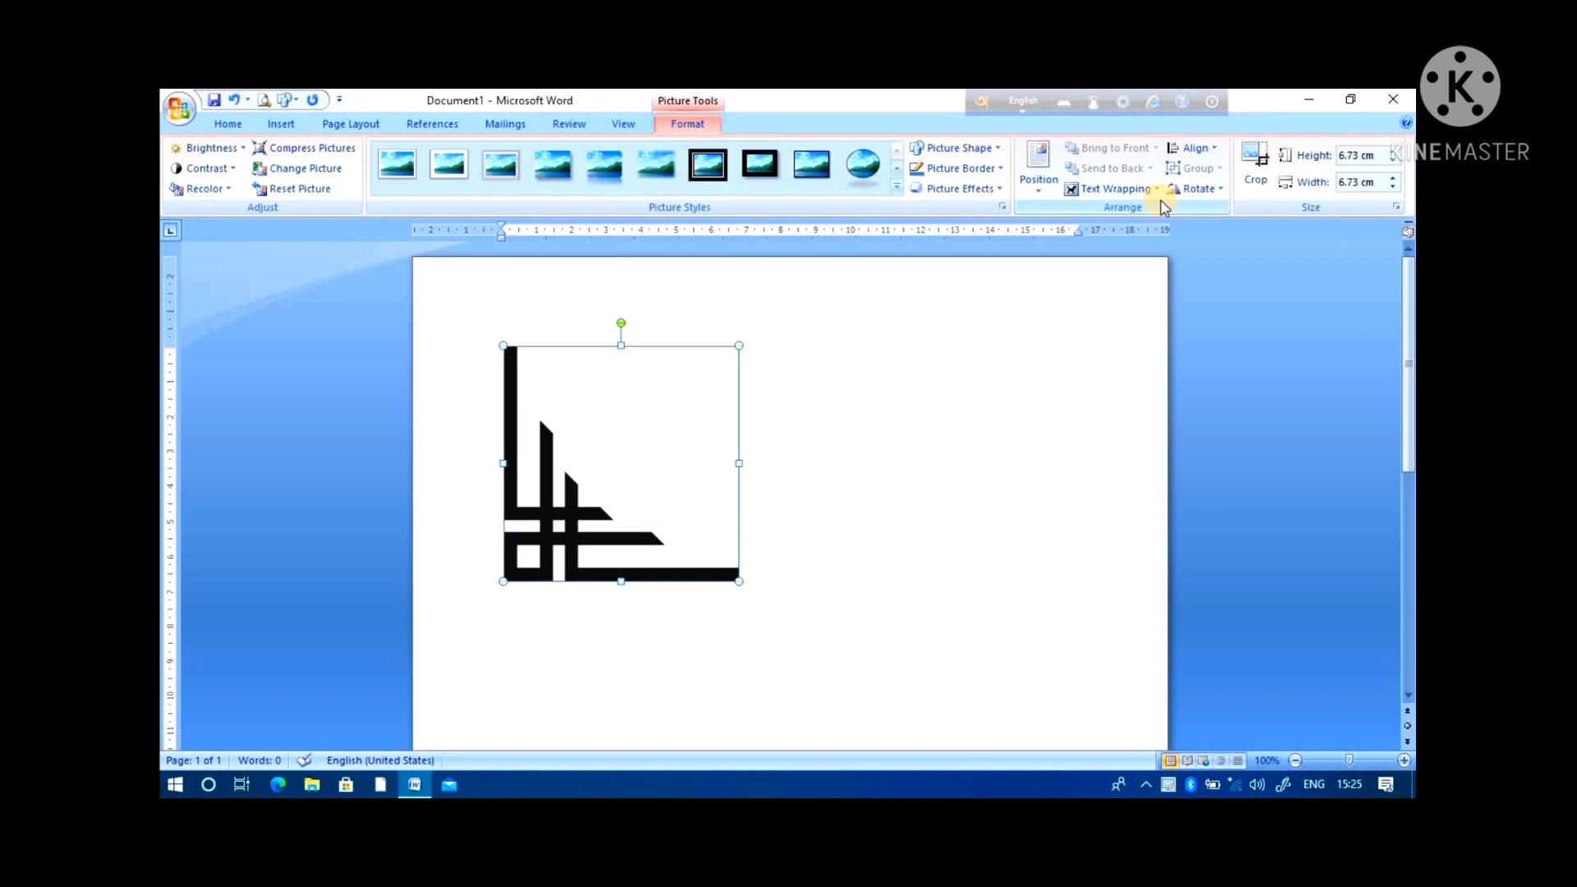
Step: Set the corner picture's text wrapping to In Front of Text
{"action": "key", "text": "super+plus"}
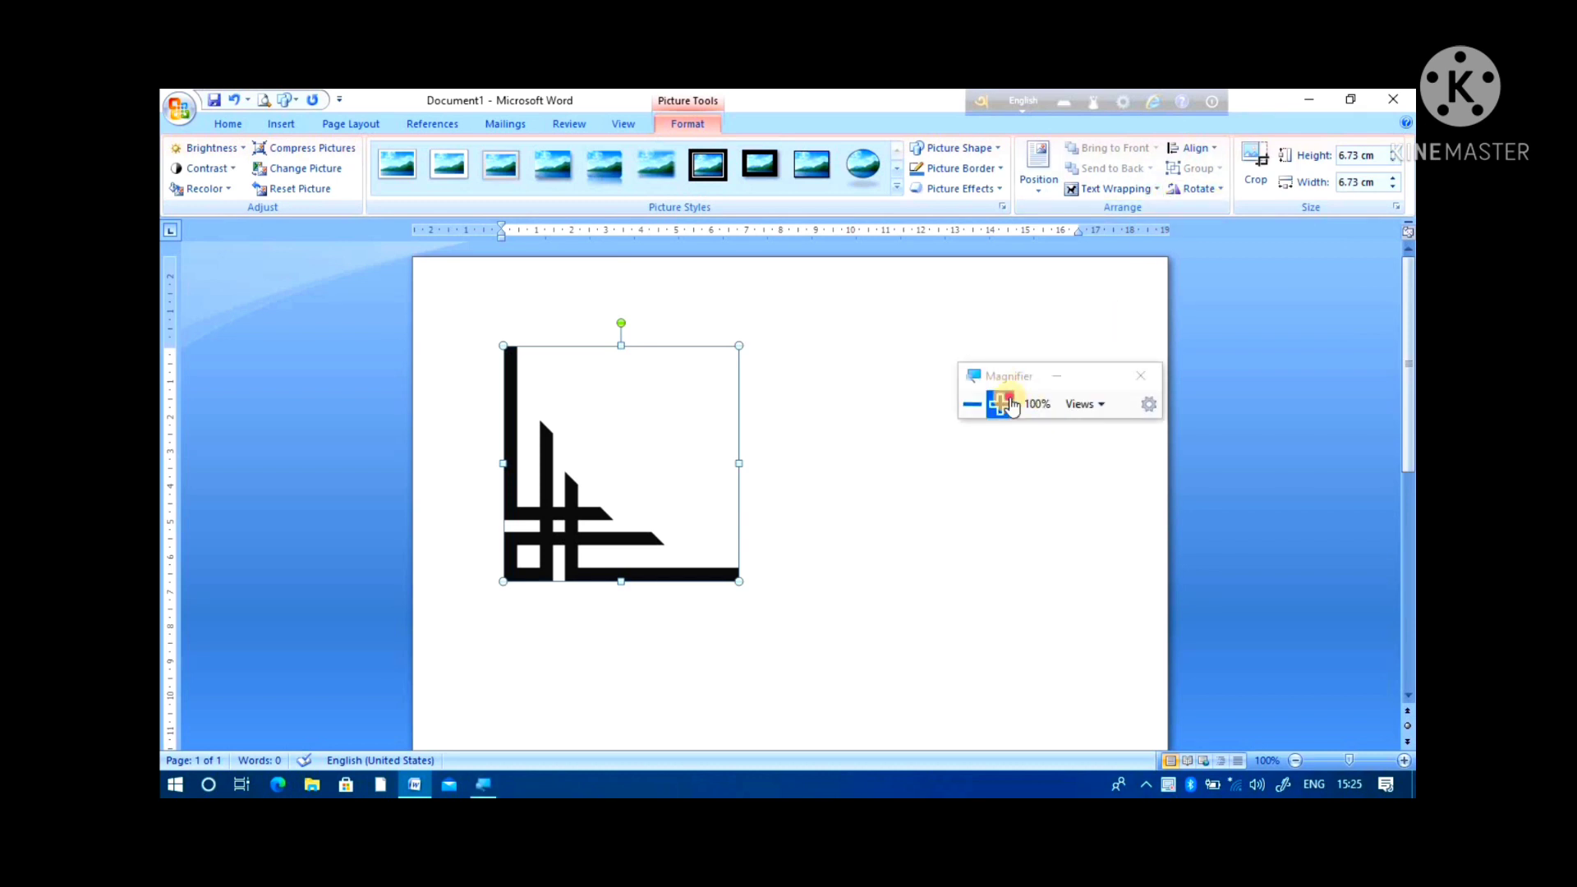
{"action": "left_click", "coordinate": [1004, 401]}
{"action": "left_click", "coordinate": [1134, 239]}
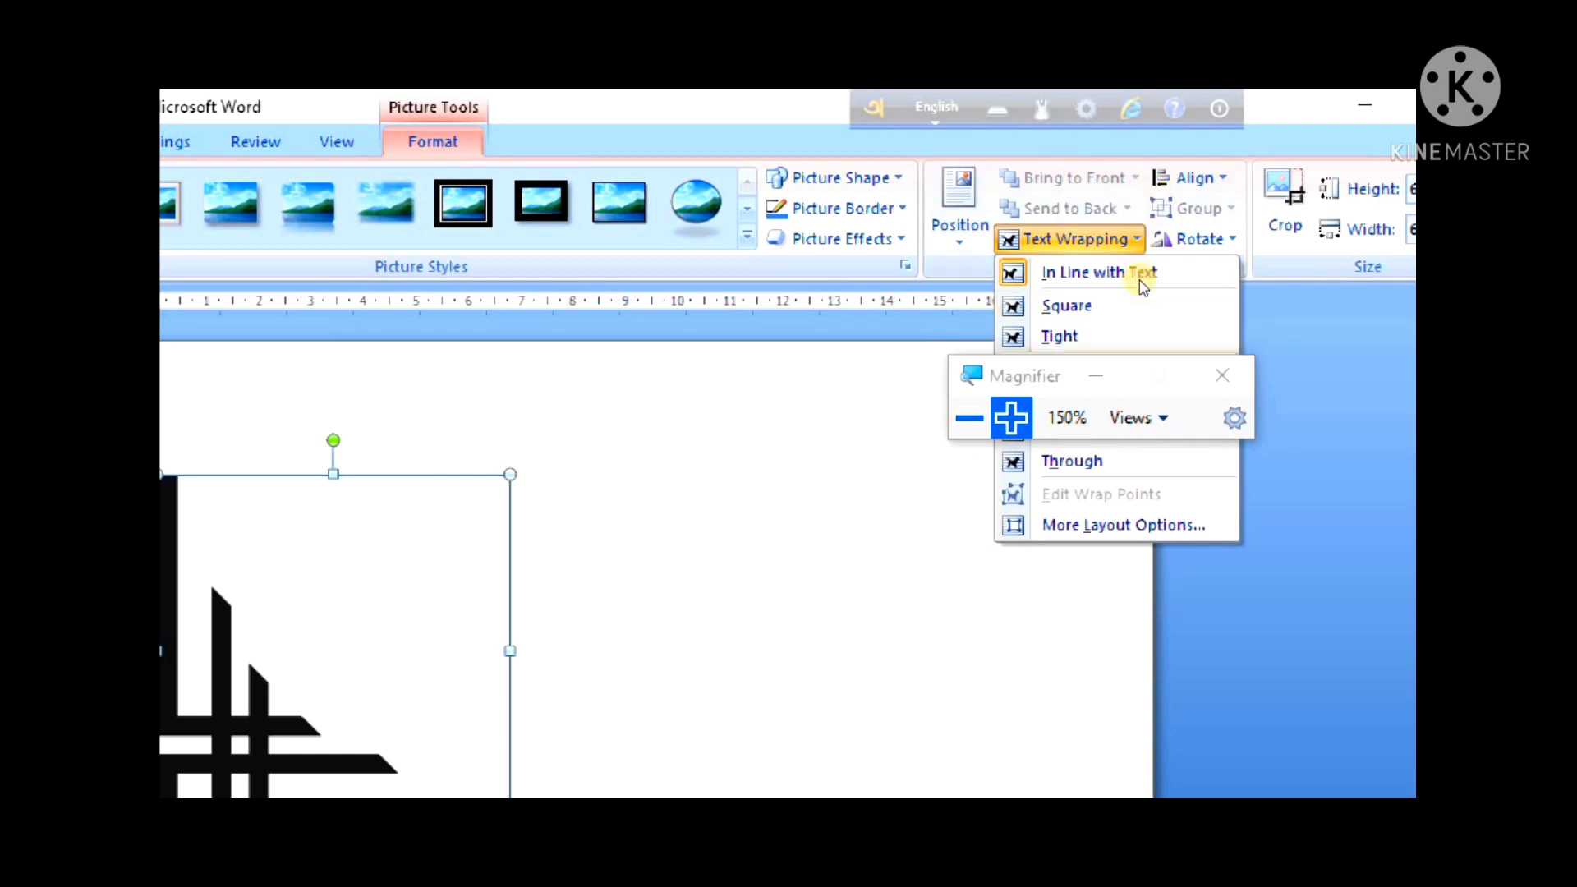
{"action": "left_click", "coordinate": [995, 271]}
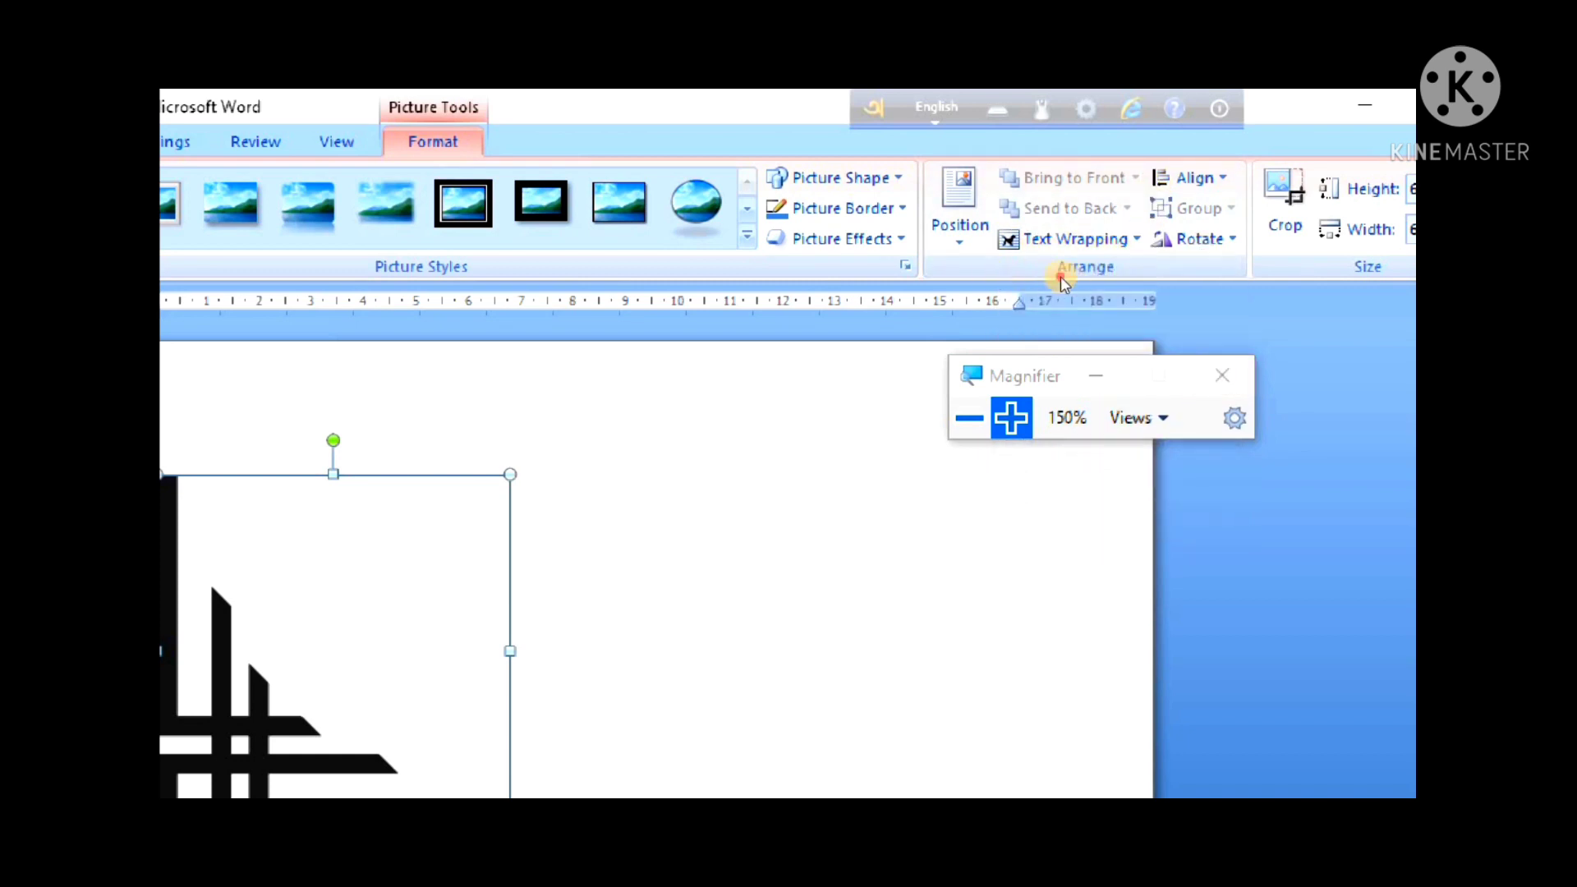
{"action": "left_click_drag", "start_coordinate": [1062, 273], "coordinate": [1105, 198]}
{"action": "left_click", "coordinate": [1064, 238]}
{"action": "left_click", "coordinate": [1096, 397]}
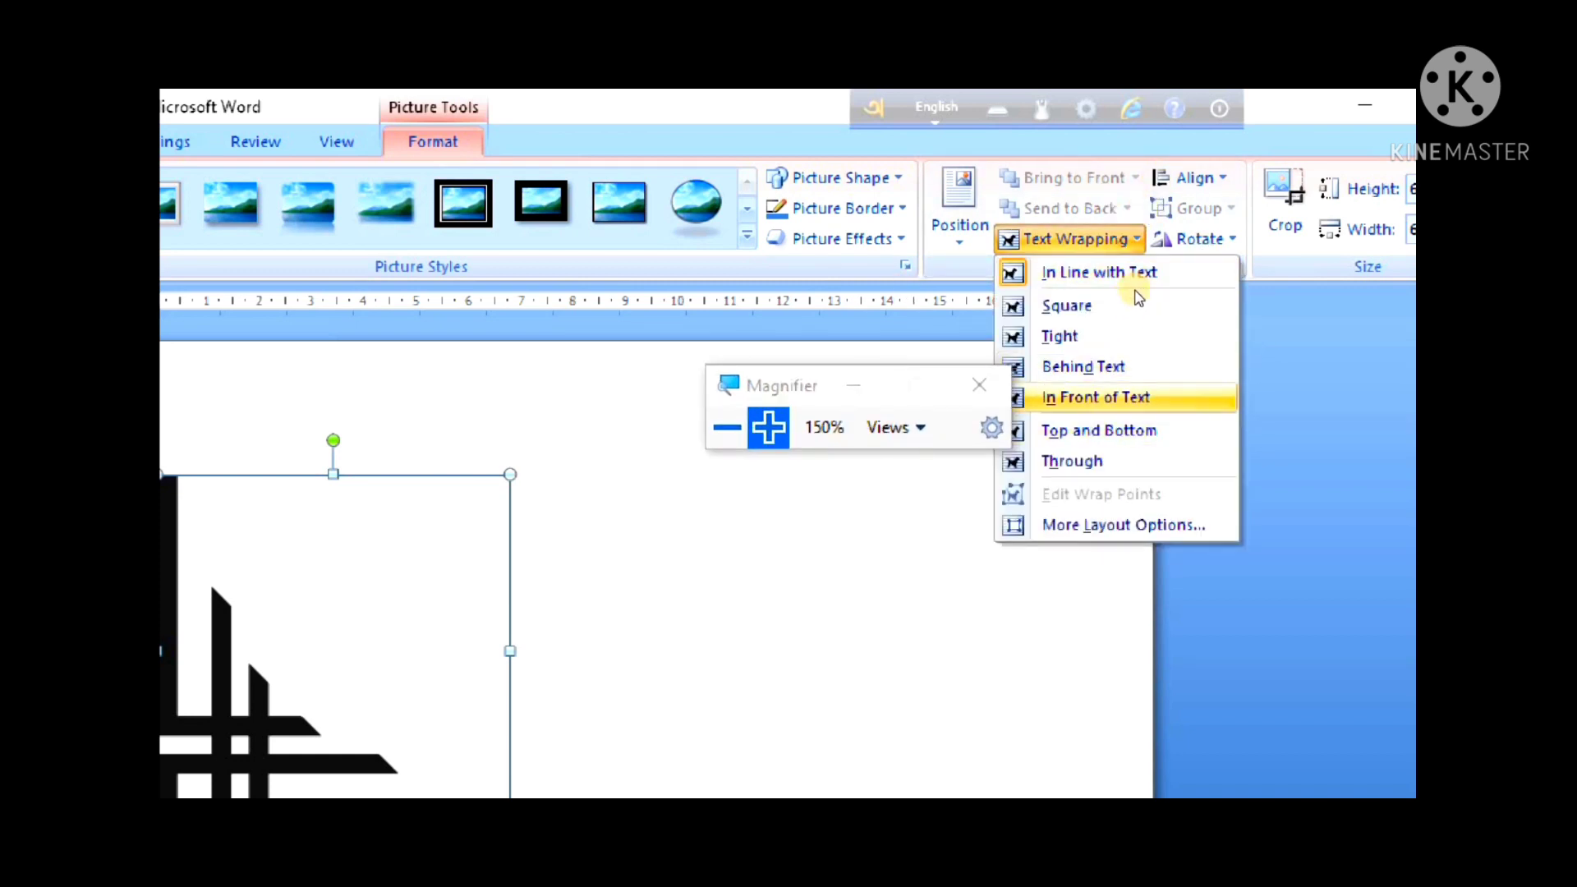
{"action": "left_click", "coordinate": [979, 385]}
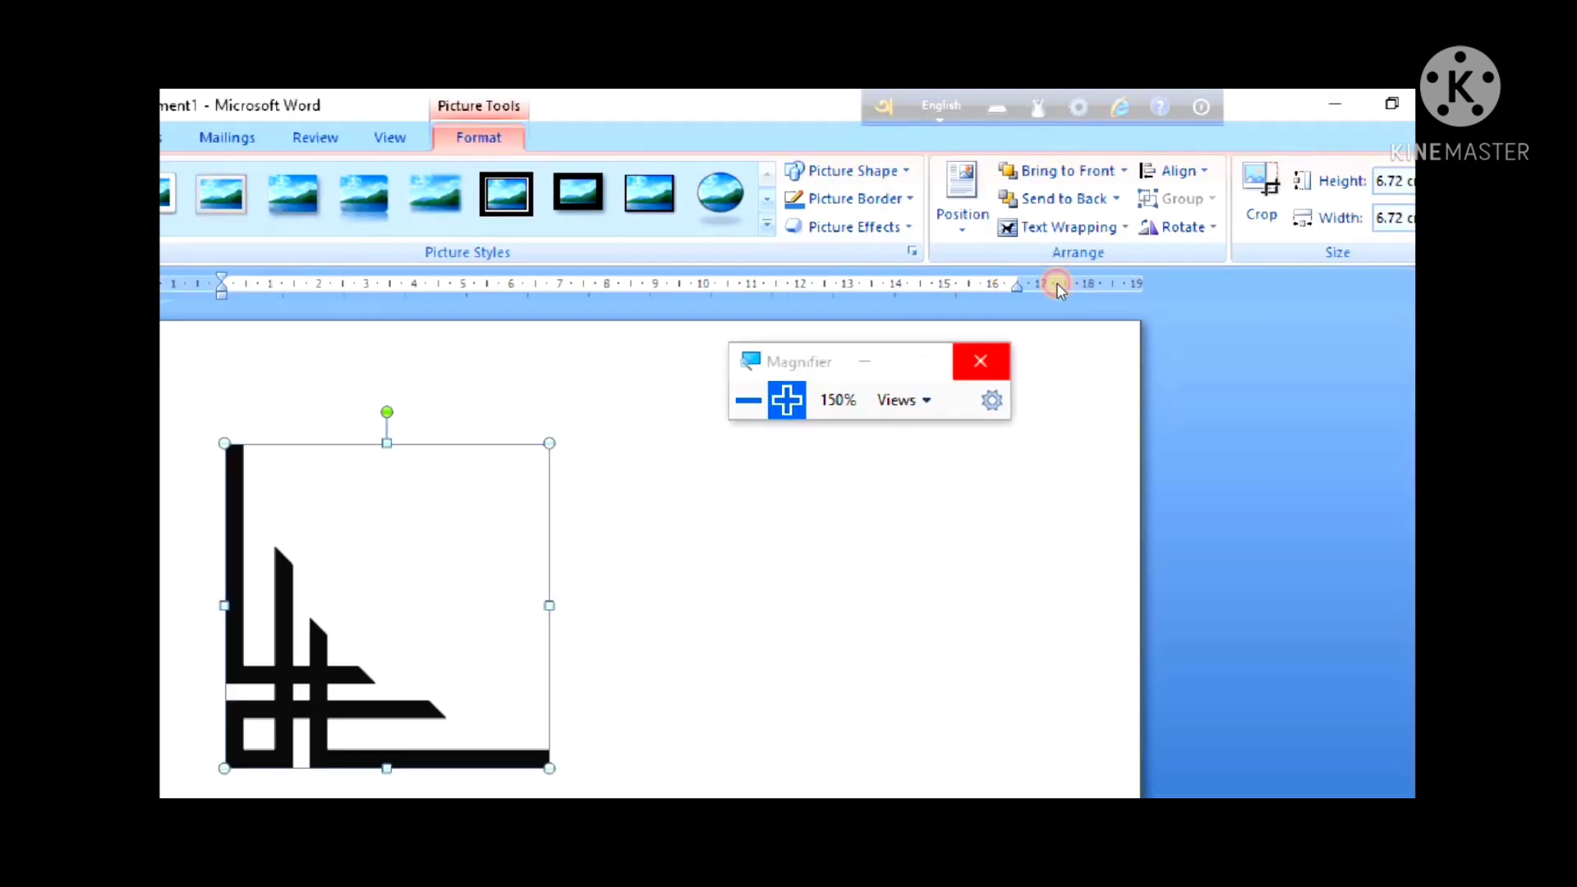
Step: Move the corner picture into the bottom-left corner of the page
{"action": "left_click_drag", "start_coordinate": [663, 434], "coordinate": [895, 519]}
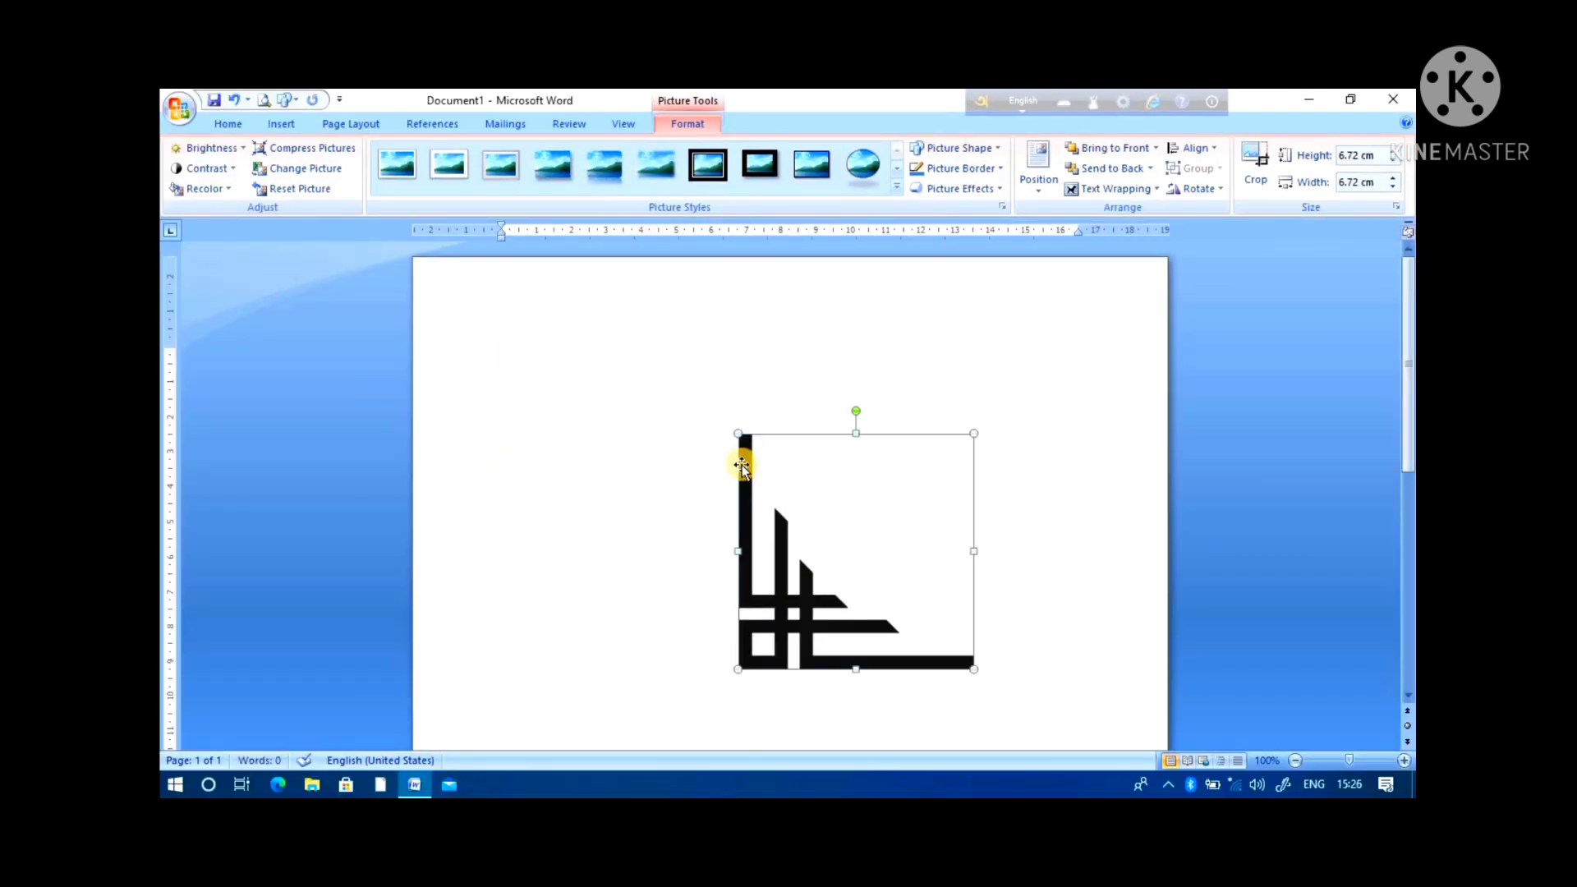
{"action": "scroll", "coordinate": [739, 458], "scroll_direction": "down", "scroll_amount": 4}
{"action": "left_click_drag", "start_coordinate": [851, 352], "coordinate": [737, 595]}
{"action": "scroll", "coordinate": [746, 540], "scroll_direction": "down", "scroll_amount": 3}
{"action": "scroll", "coordinate": [693, 589], "scroll_direction": "down", "scroll_amount": 3}
{"action": "left_click_drag", "start_coordinate": [764, 409], "coordinate": [660, 675]}
{"action": "scroll", "coordinate": [690, 588], "scroll_direction": "down", "scroll_amount": 1}
{"action": "left_click_drag", "start_coordinate": [672, 556], "coordinate": [579, 568]}
Step: Duplicate the corner picture, rotate the copy 90° counterclockwise and place it in the page's bottom-right corner
{"action": "right_click", "coordinate": [593, 573]}
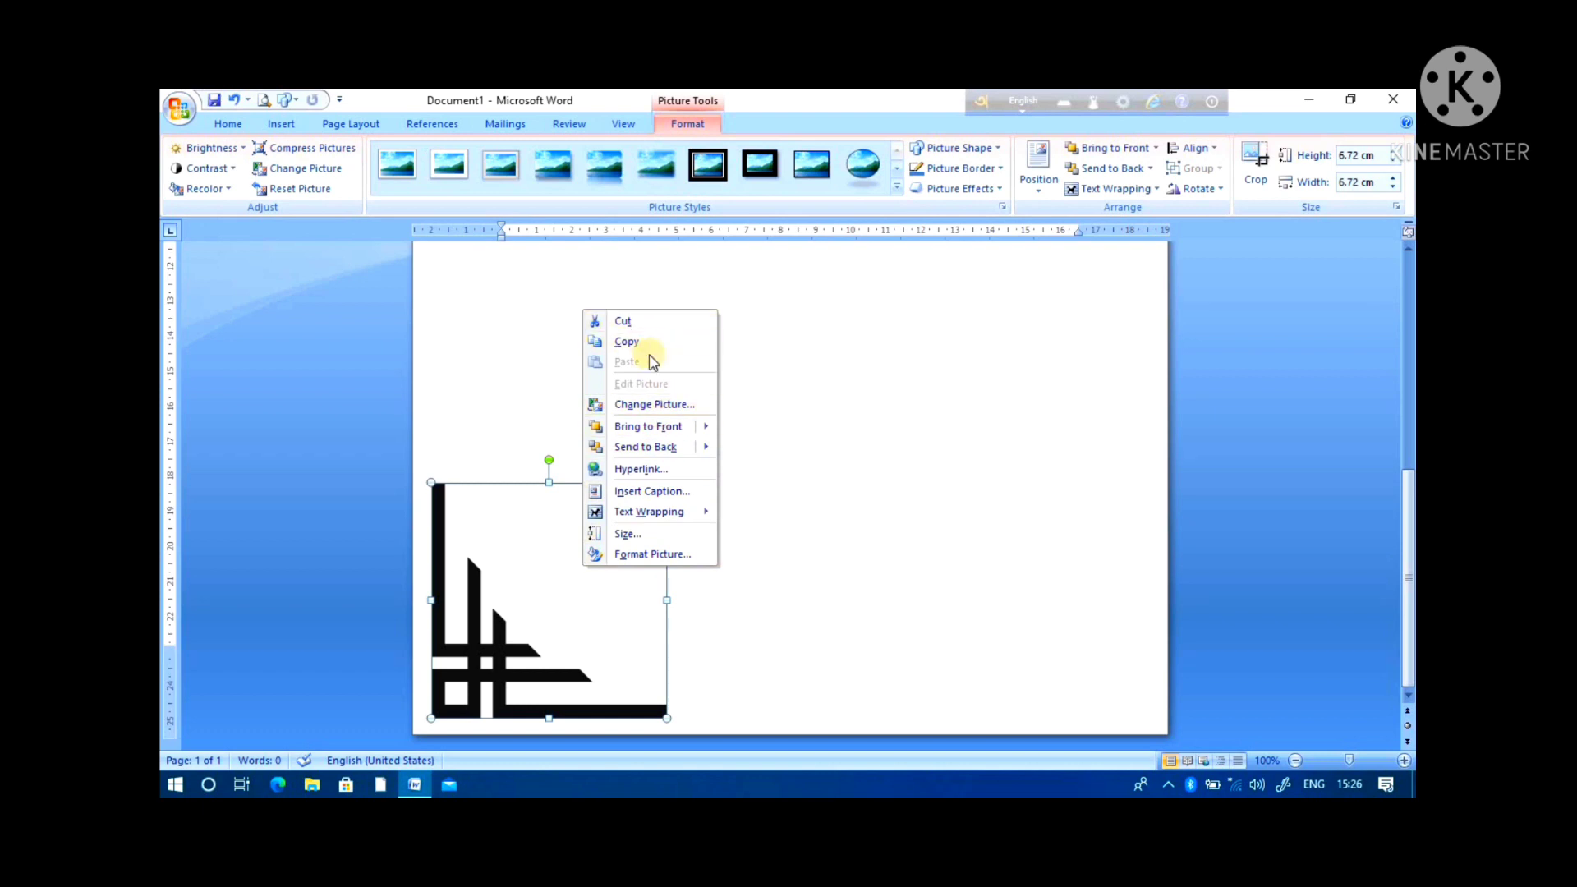
{"action": "right_click", "coordinate": [714, 399]}
{"action": "left_click", "coordinate": [764, 454]}
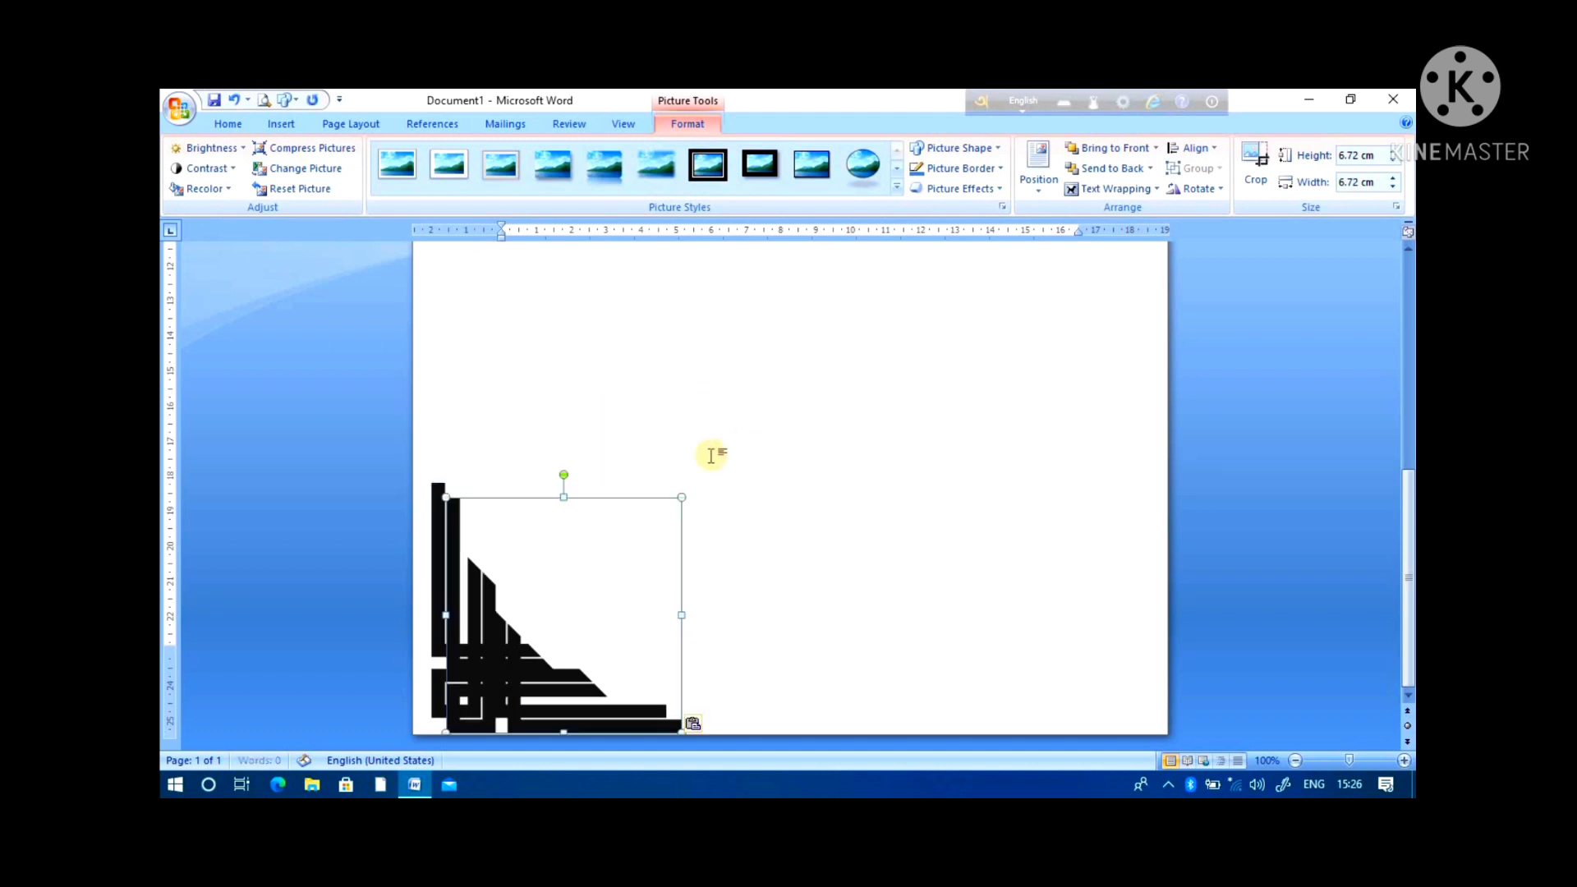
{"action": "left_click_drag", "start_coordinate": [662, 556], "coordinate": [903, 449]}
{"action": "left_click_drag", "start_coordinate": [787, 364], "coordinate": [703, 509]}
{"action": "left_click_drag", "start_coordinate": [806, 455], "coordinate": [1050, 551]}
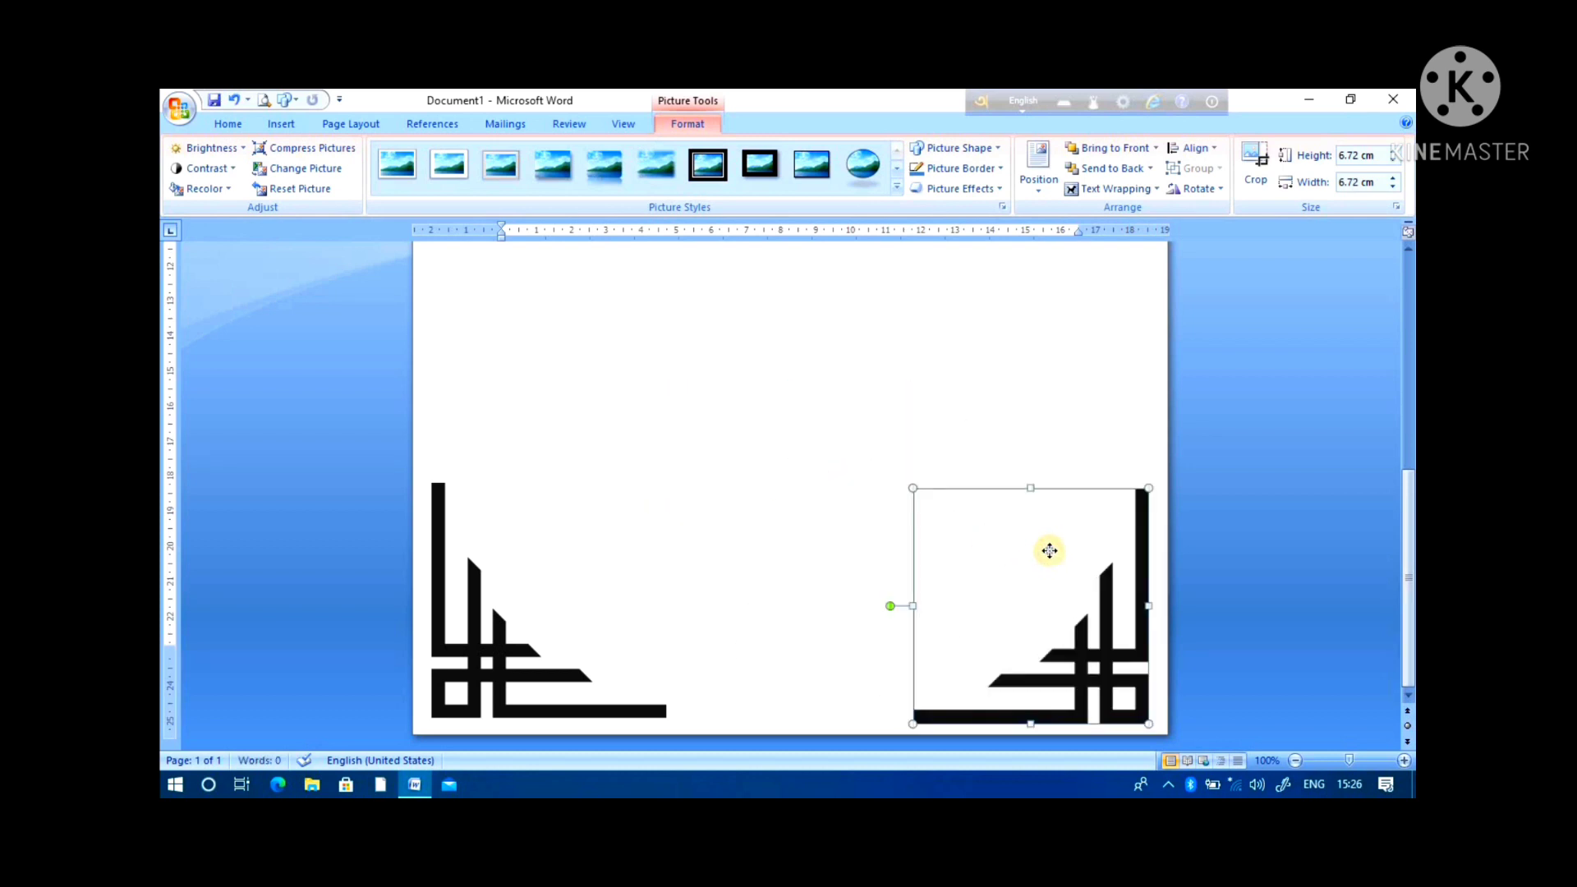
Step: Make another copy of the corner picture, rotate it to fit the page's top-left corner and place it there
{"action": "right_click", "coordinate": [1050, 550]}
{"action": "left_click", "coordinate": [1086, 345]}
{"action": "left_click_drag", "start_coordinate": [658, 562], "coordinate": [702, 415]}
{"action": "scroll", "coordinate": [765, 331], "scroll_direction": "up", "scroll_amount": 2}
{"action": "scroll", "coordinate": [703, 415], "scroll_direction": "up", "scroll_amount": 4}
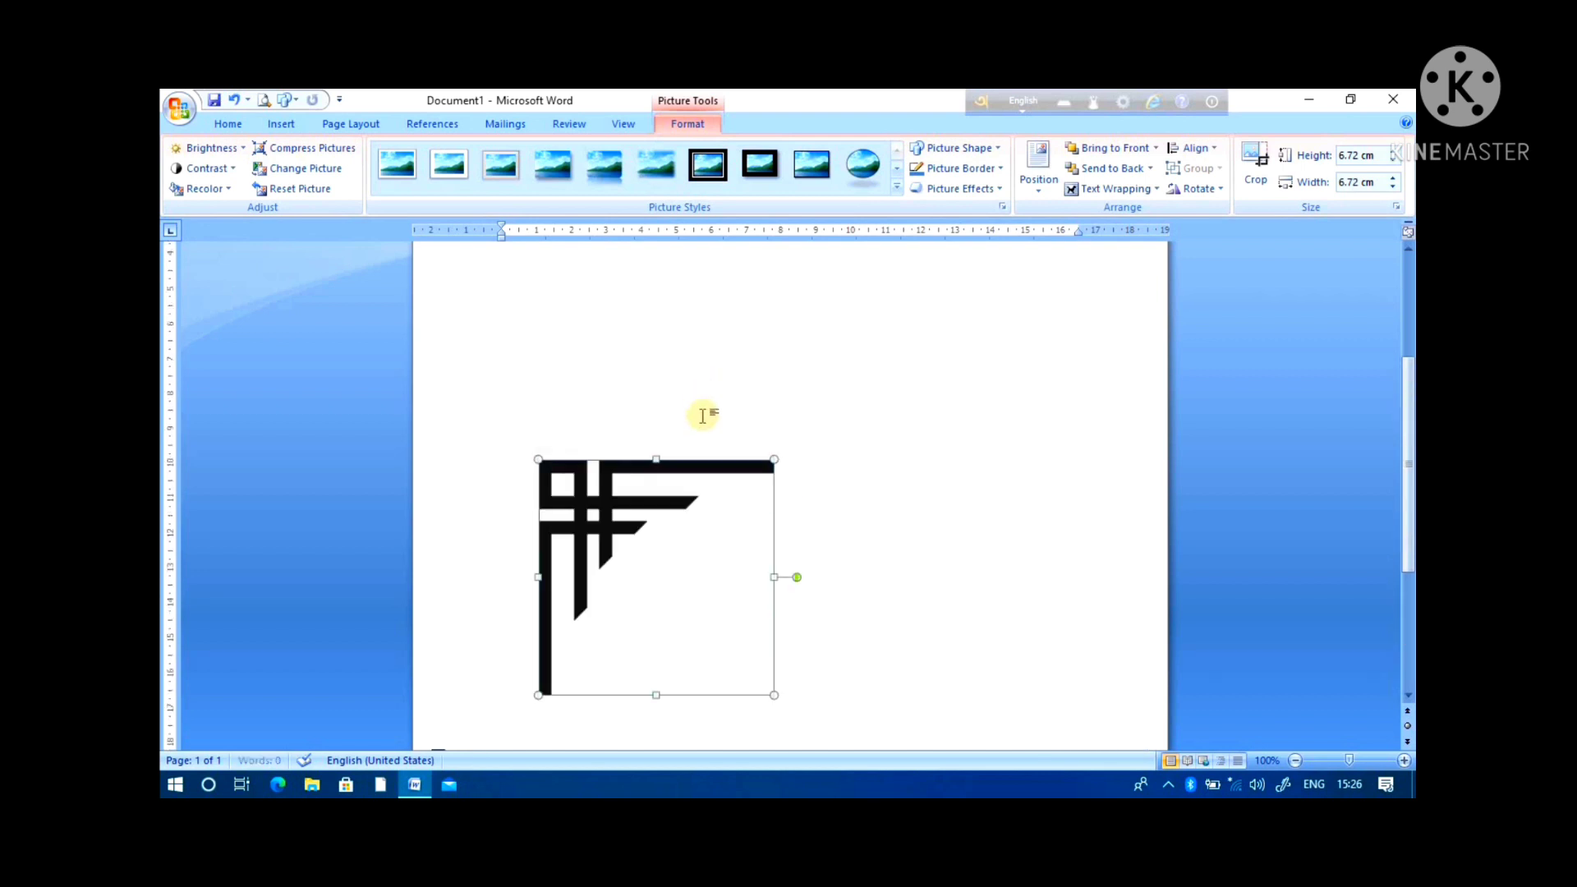
{"action": "left_click_drag", "start_coordinate": [692, 581], "coordinate": [624, 392]}
{"action": "scroll", "coordinate": [624, 392], "scroll_direction": "up", "scroll_amount": 4}
{"action": "left_click_drag", "start_coordinate": [613, 554], "coordinate": [557, 317]}
{"action": "scroll", "coordinate": [556, 317], "scroll_direction": "up", "scroll_amount": 2}
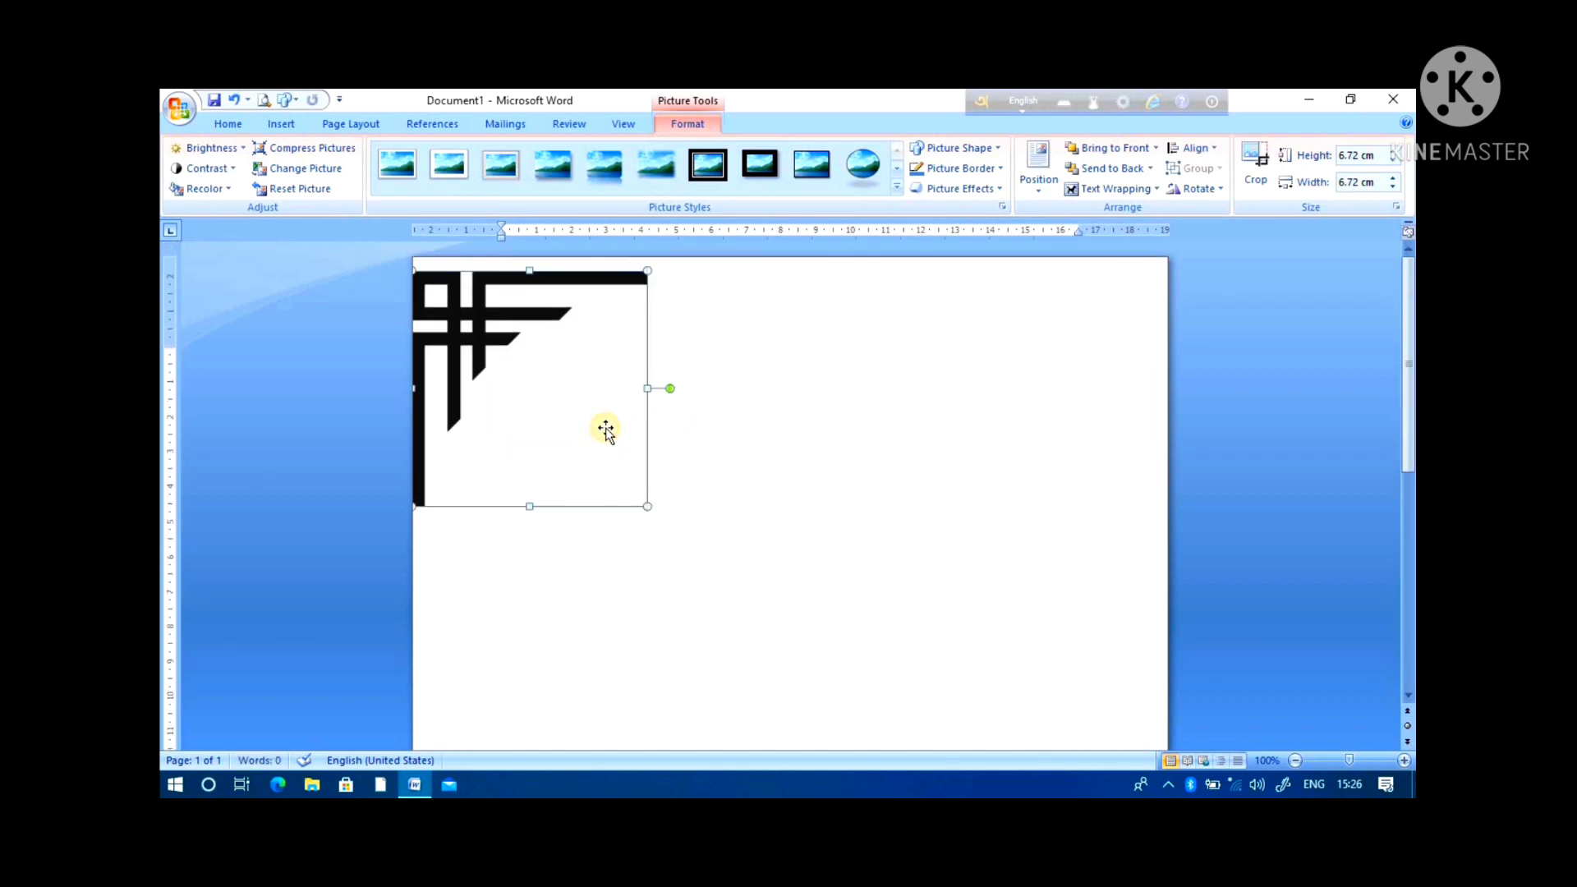
{"action": "left_click_drag", "start_coordinate": [588, 404], "coordinate": [602, 412]}
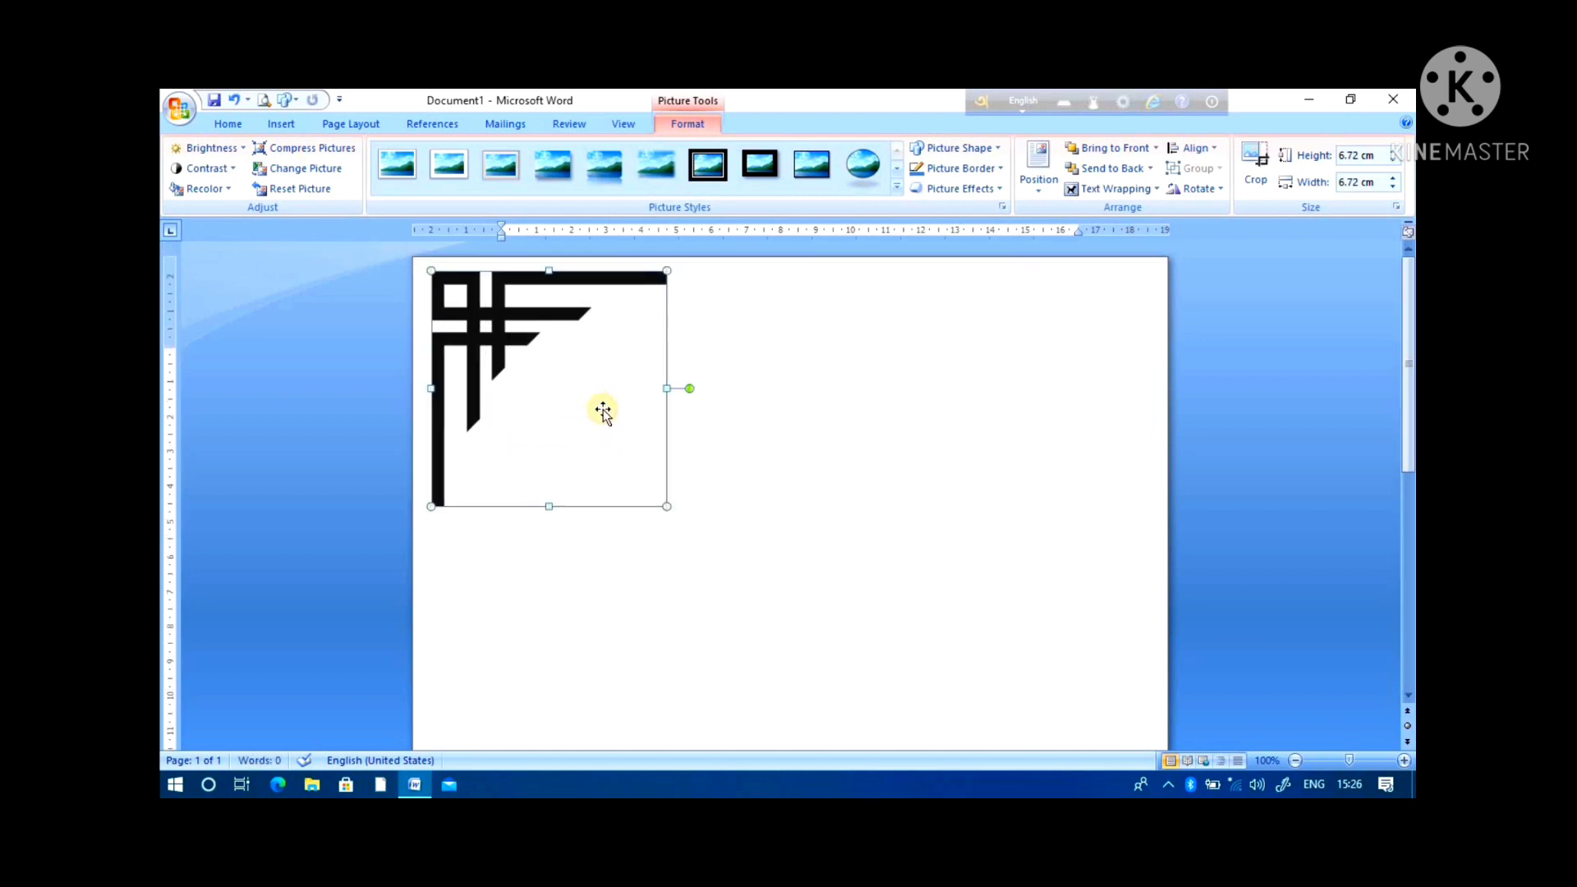
Step: Duplicate the top-left corner picture, rotate the copy 90° clockwise and place it in the page's top-right corner
{"action": "right_click", "coordinate": [585, 401]}
{"action": "right_click", "coordinate": [612, 406]}
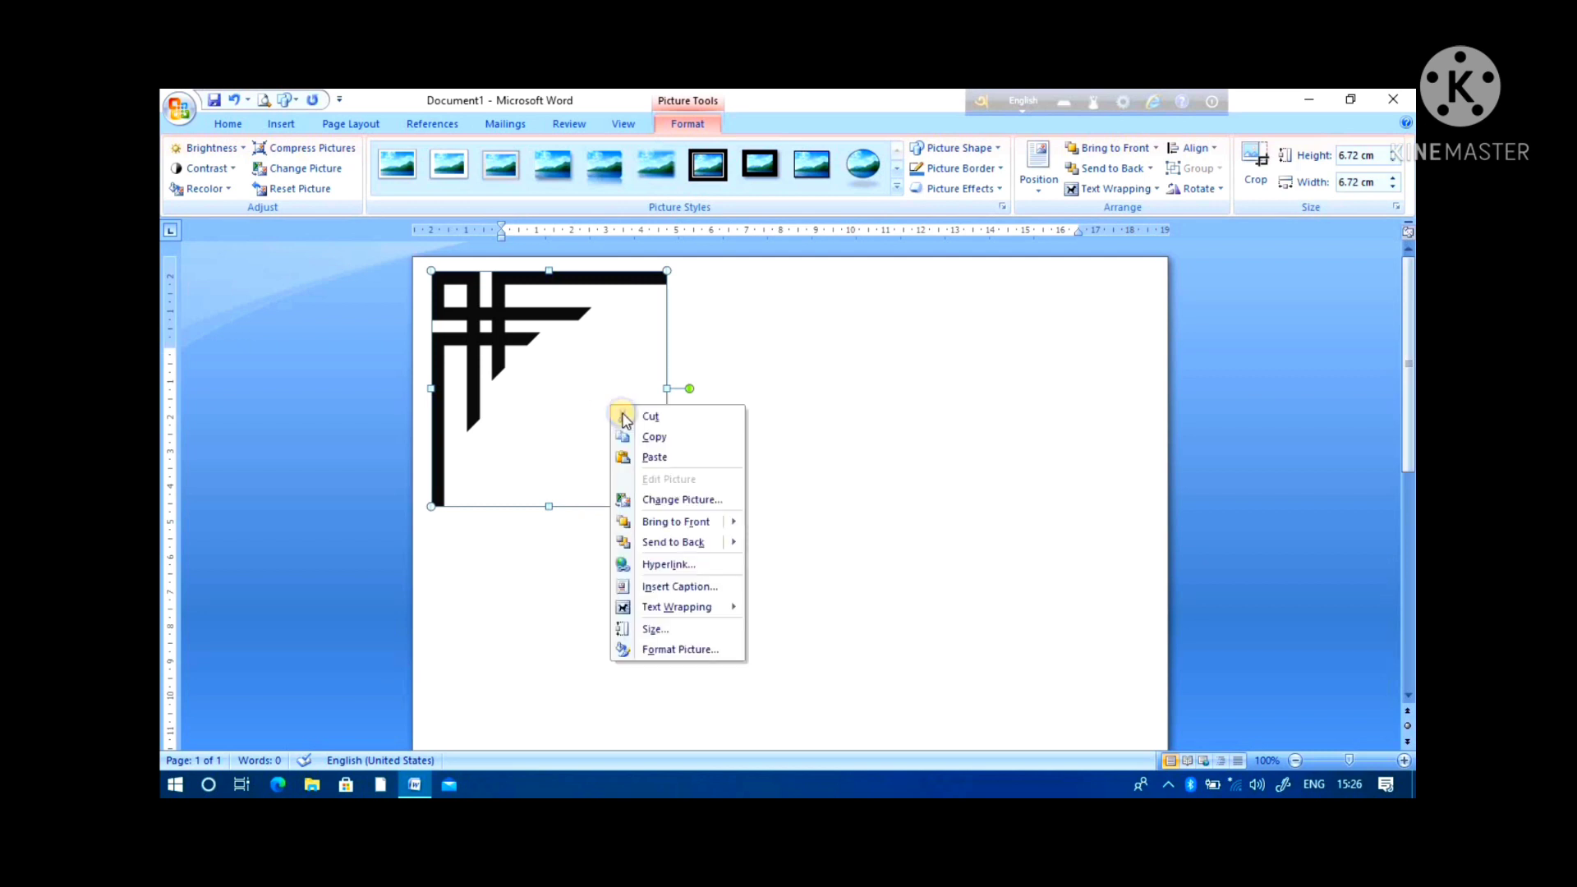
{"action": "left_click", "coordinate": [653, 439]}
{"action": "right_click", "coordinate": [624, 406]}
{"action": "left_click", "coordinate": [652, 454]}
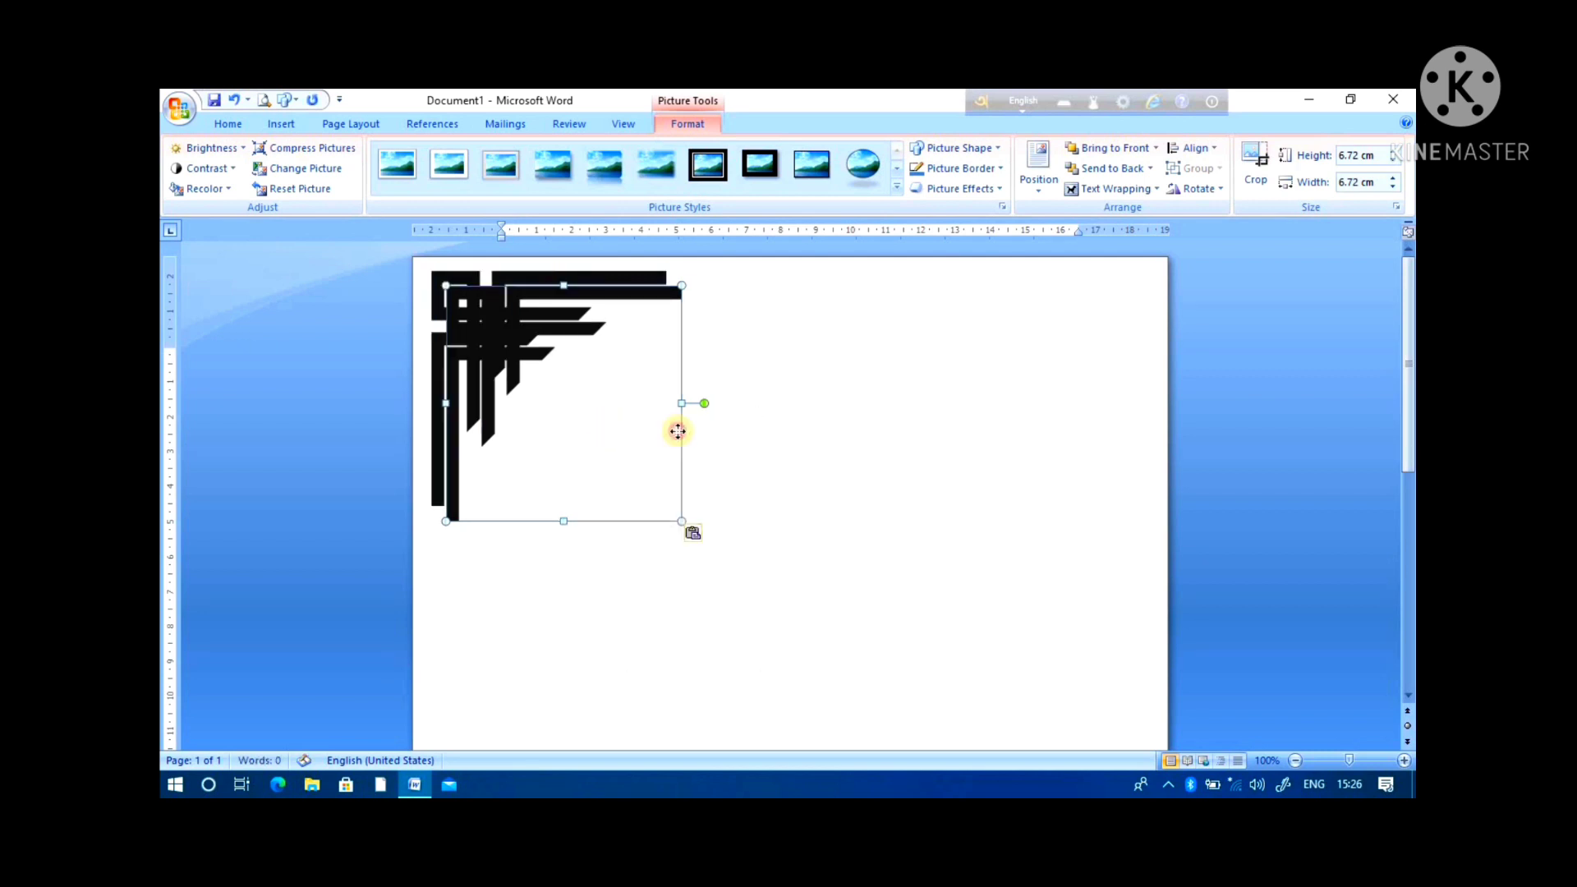
{"action": "left_click_drag", "start_coordinate": [676, 430], "coordinate": [691, 356]}
{"action": "left_click_drag", "start_coordinate": [844, 419], "coordinate": [702, 538]}
{"action": "left_click_drag", "start_coordinate": [718, 439], "coordinate": [1040, 415]}
Step: Check the whole page with its four corner pictures in Print Preview, and return to the document
{"action": "left_click", "coordinate": [230, 124]}
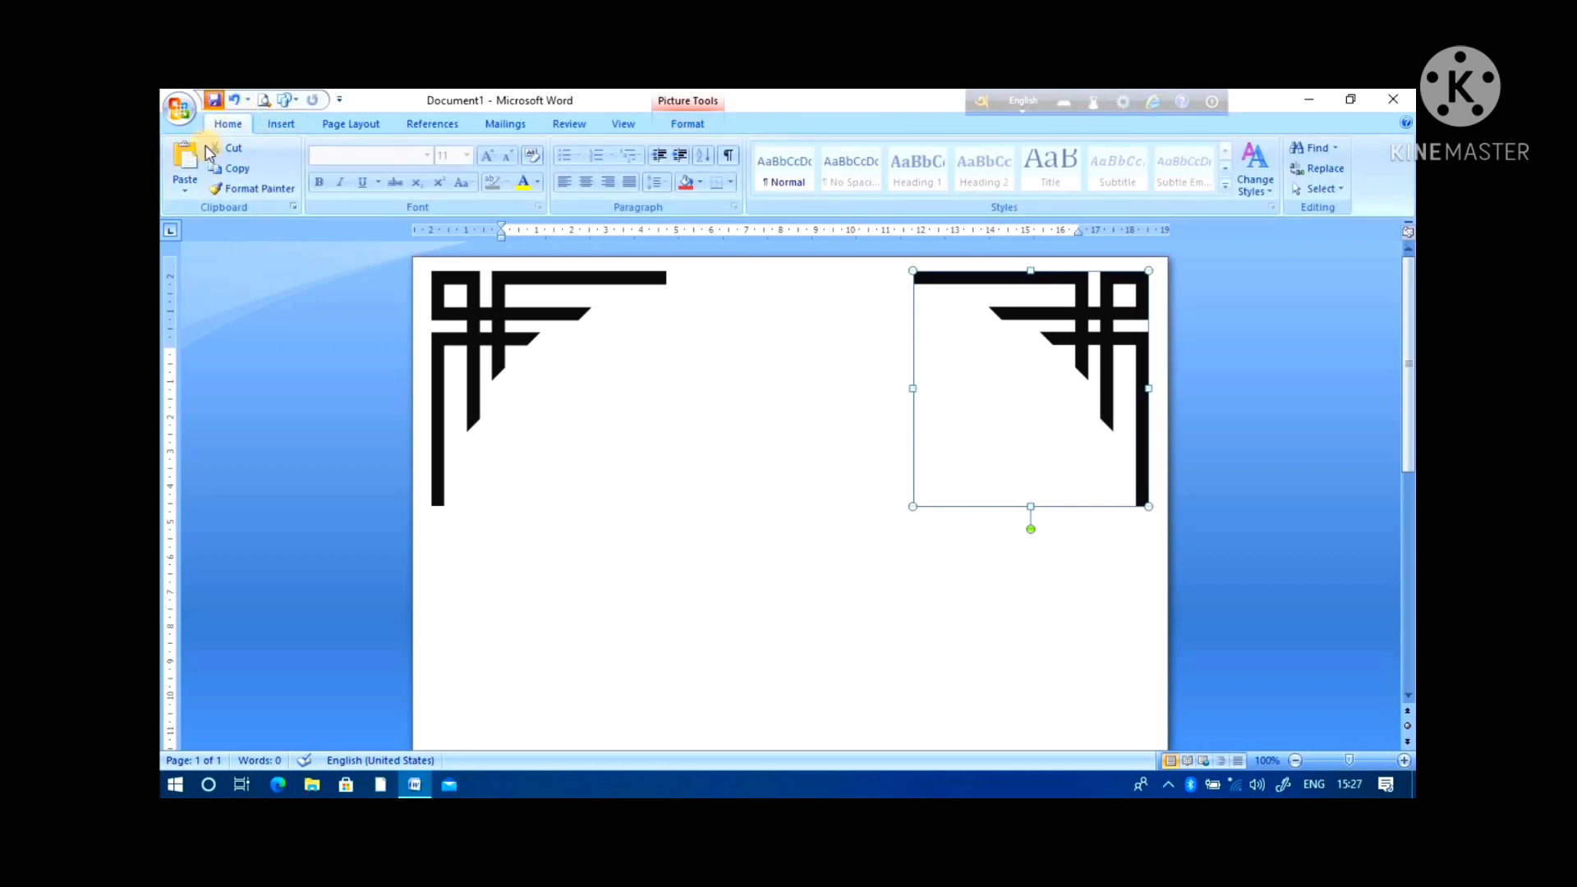
{"action": "key", "text": "ctrl+s"}
{"action": "left_click", "coordinate": [760, 98]}
{"action": "left_click", "coordinate": [168, 113]}
{"action": "mouse_move", "coordinate": [259, 313]}
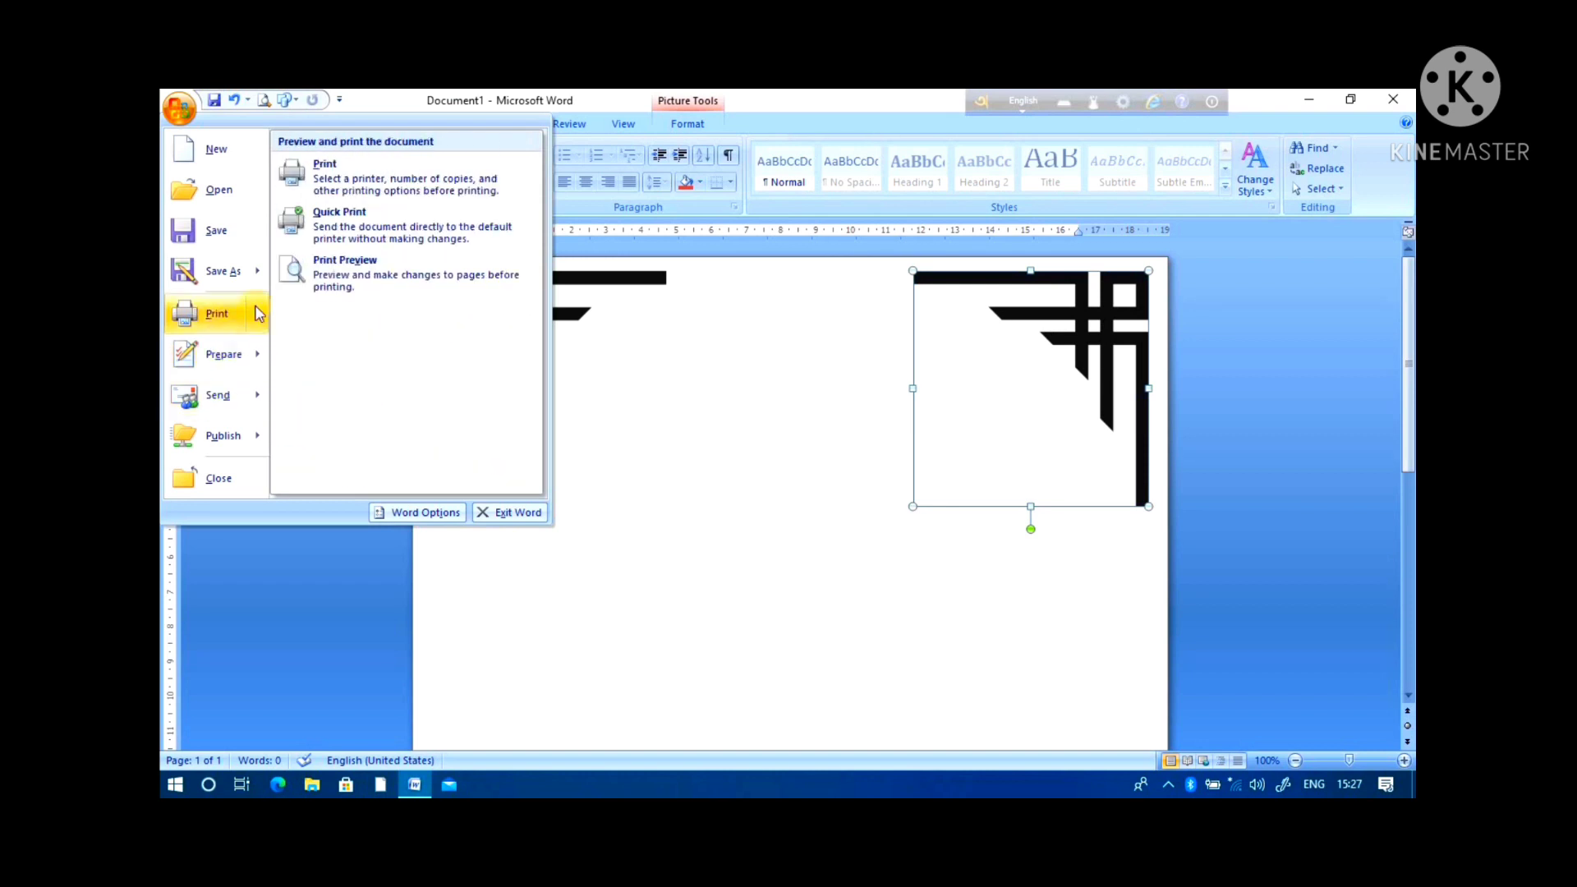
{"action": "left_click", "coordinate": [361, 272]}
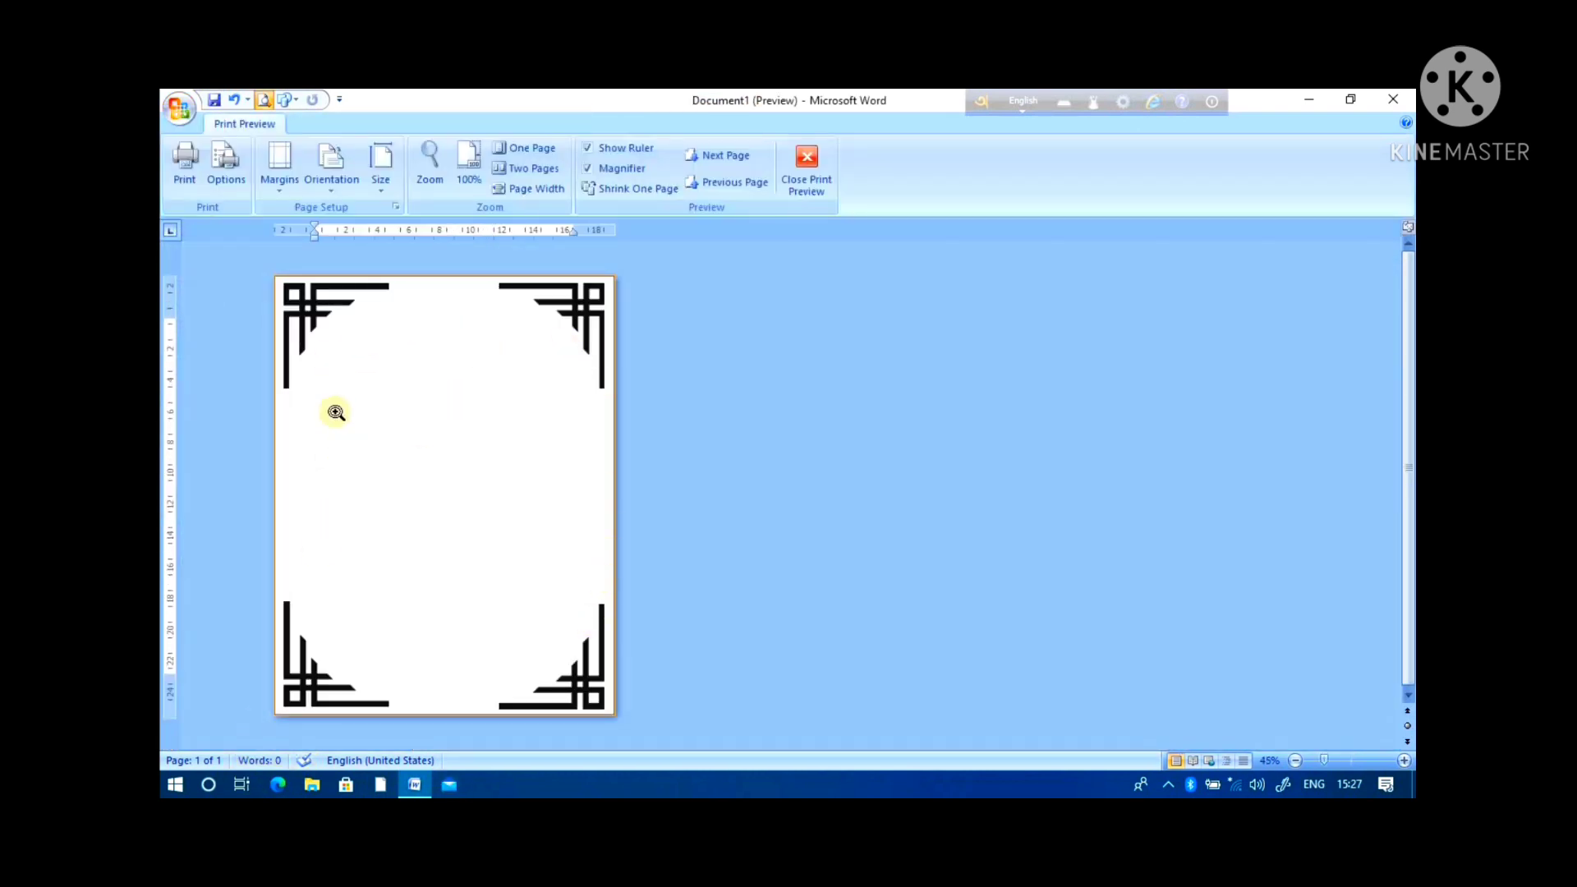
{"action": "left_click", "coordinate": [802, 156]}
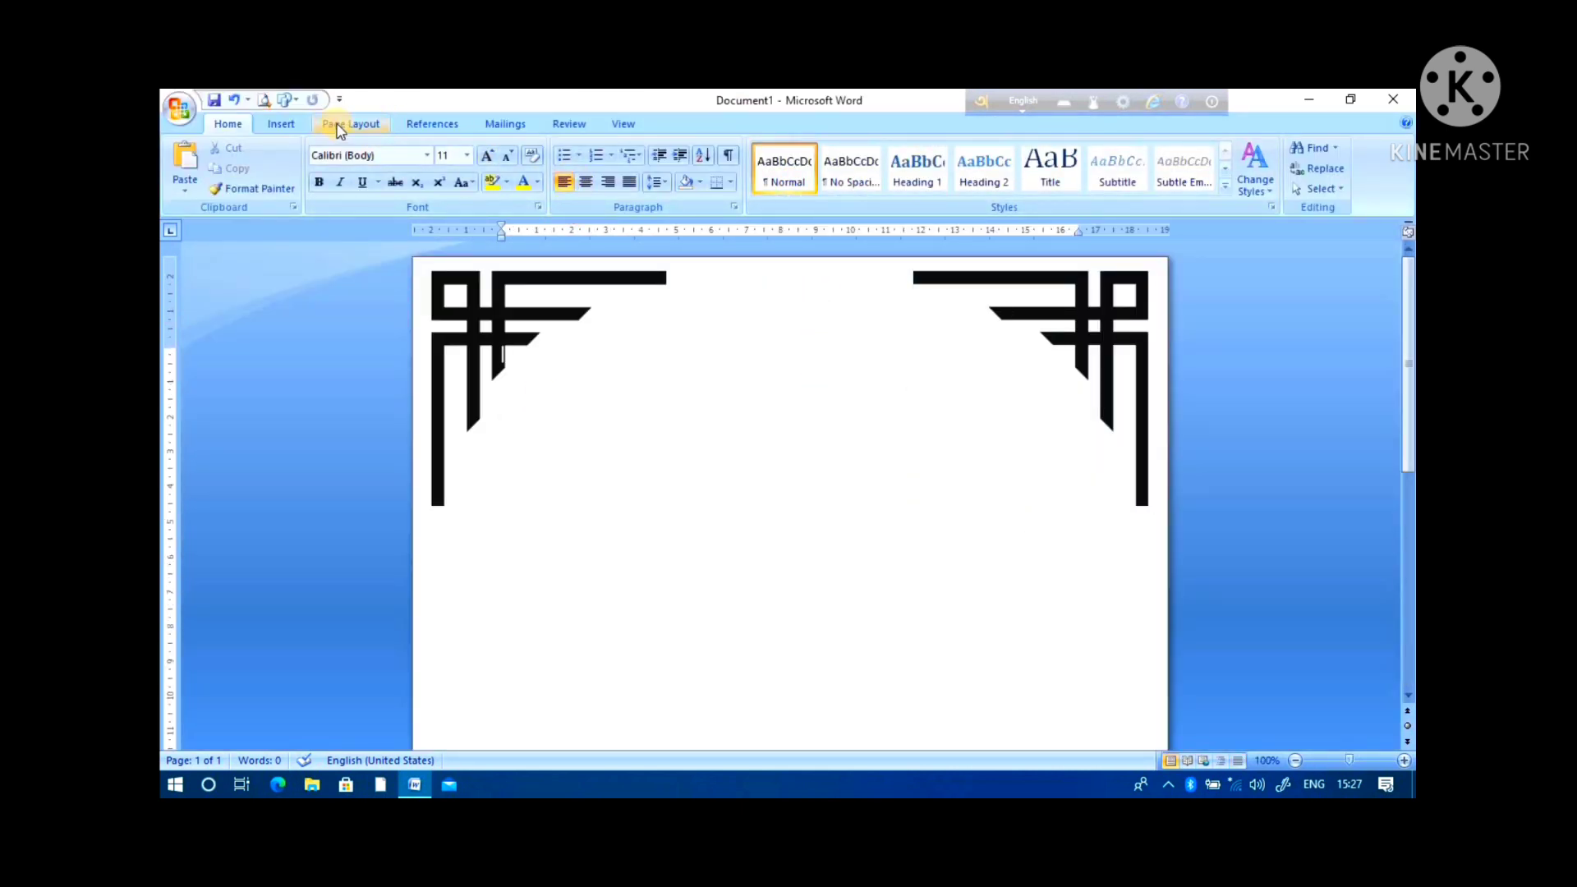
Step: Insert the WordArt text "SARADA VIDYA MANDIR" in a light purple style, using Arial Black at size 36
{"action": "left_click", "coordinate": [282, 125]}
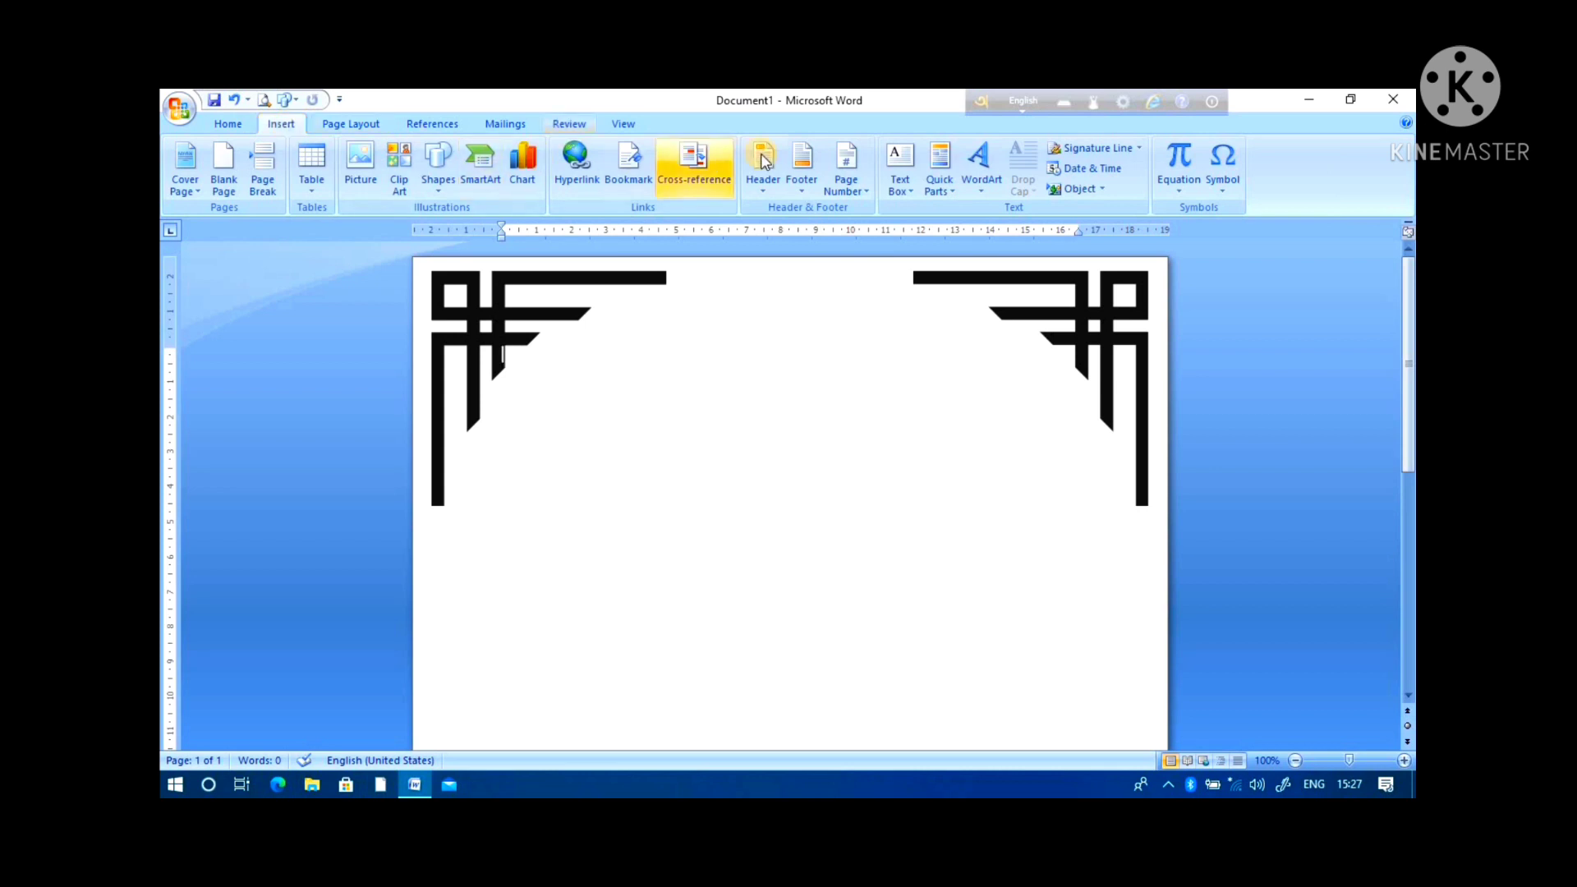
{"action": "left_click", "coordinate": [980, 167]}
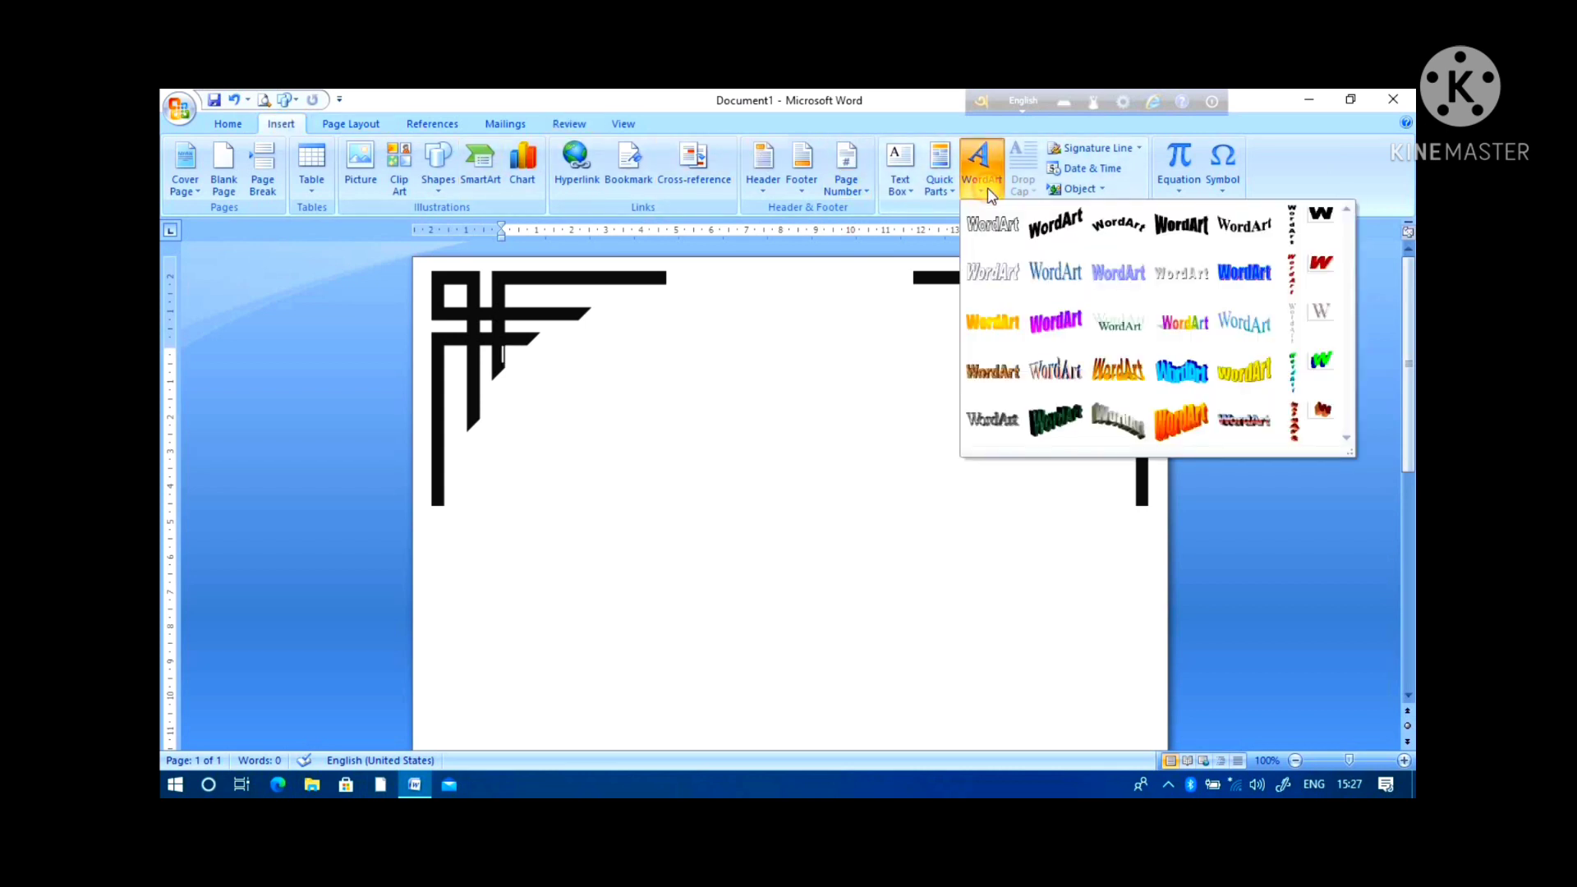
{"action": "left_click", "coordinate": [1110, 276]}
{"action": "key", "text": "BackSpace"}
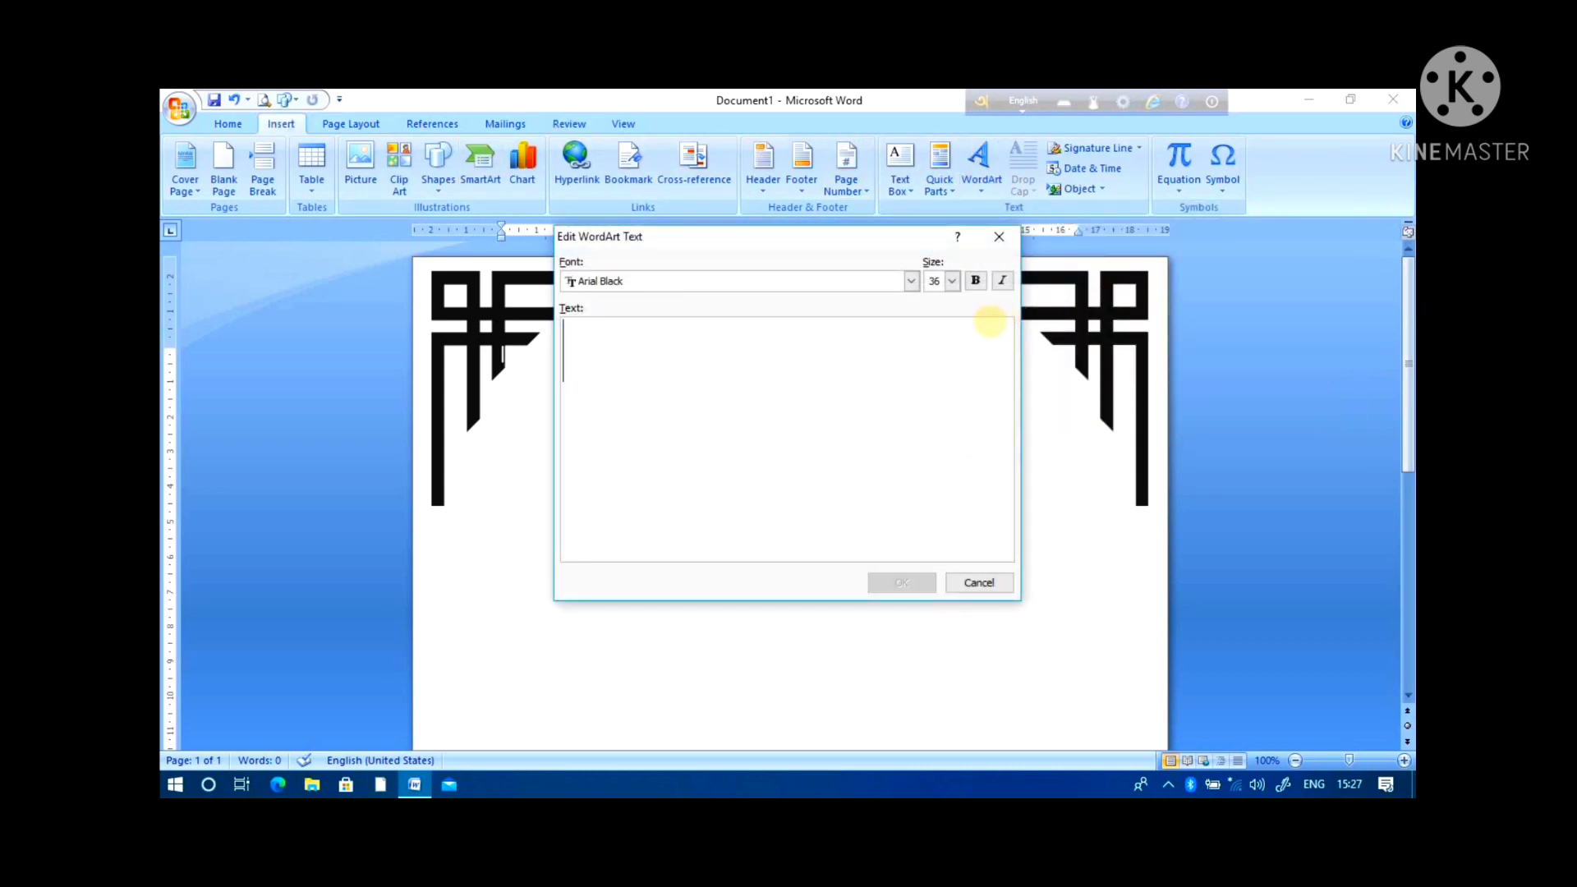
{"action": "type", "text": "sarda"}
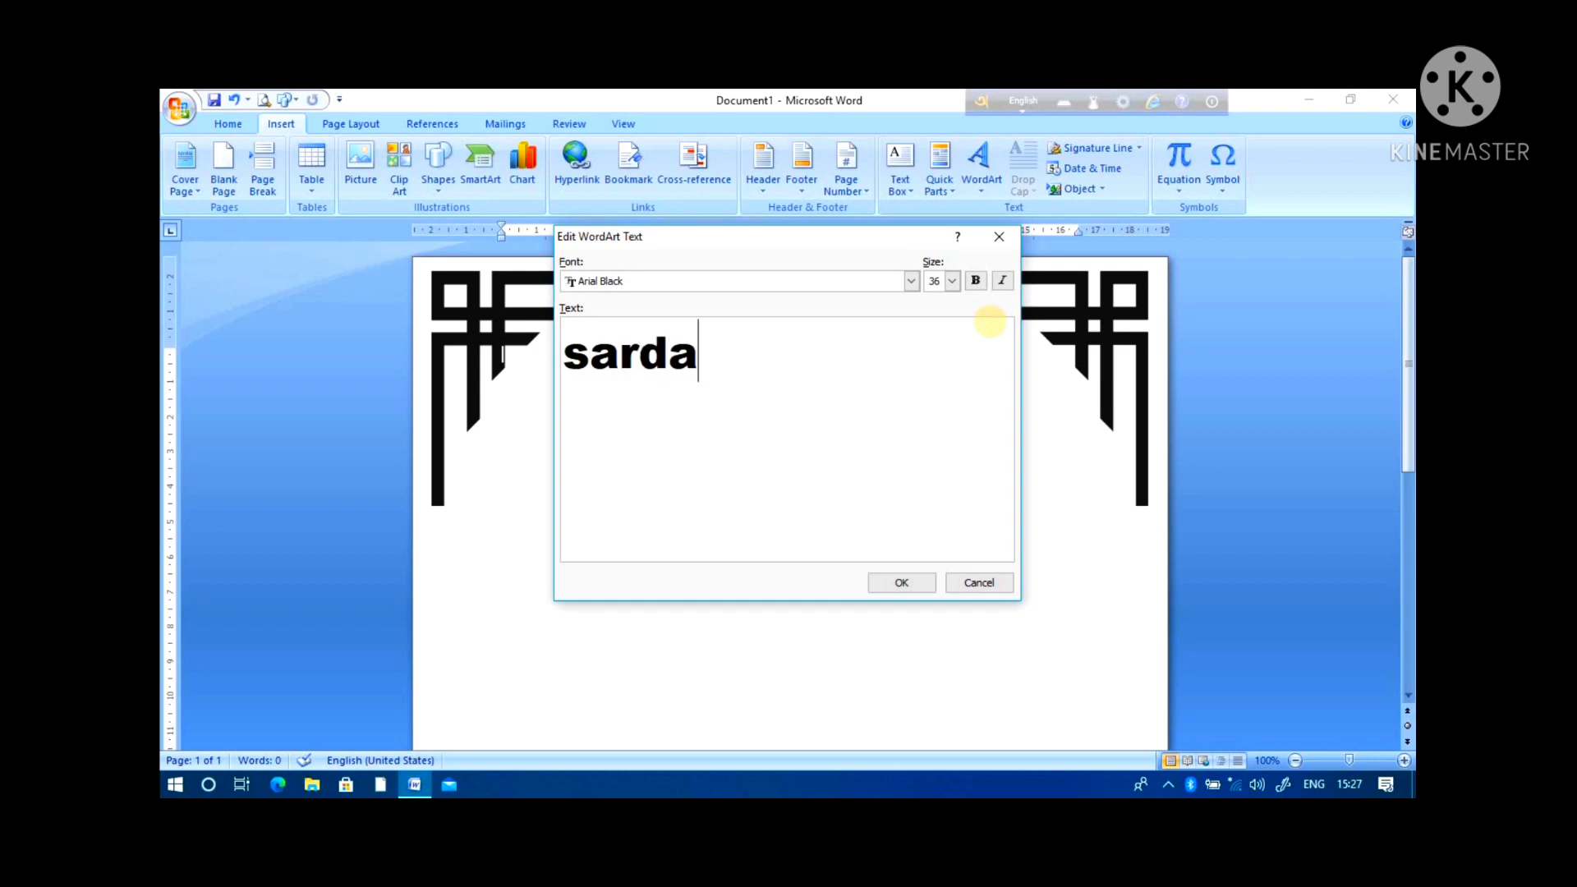
{"action": "key", "text": "BackSpace"}
{"action": "key", "text": "BackSpace"}
{"action": "key", "text": "BackSpace"}
{"action": "key", "text": "BackSpace"}
{"action": "key", "text": "BackSpace"}
{"action": "type", "text": "SARA"}
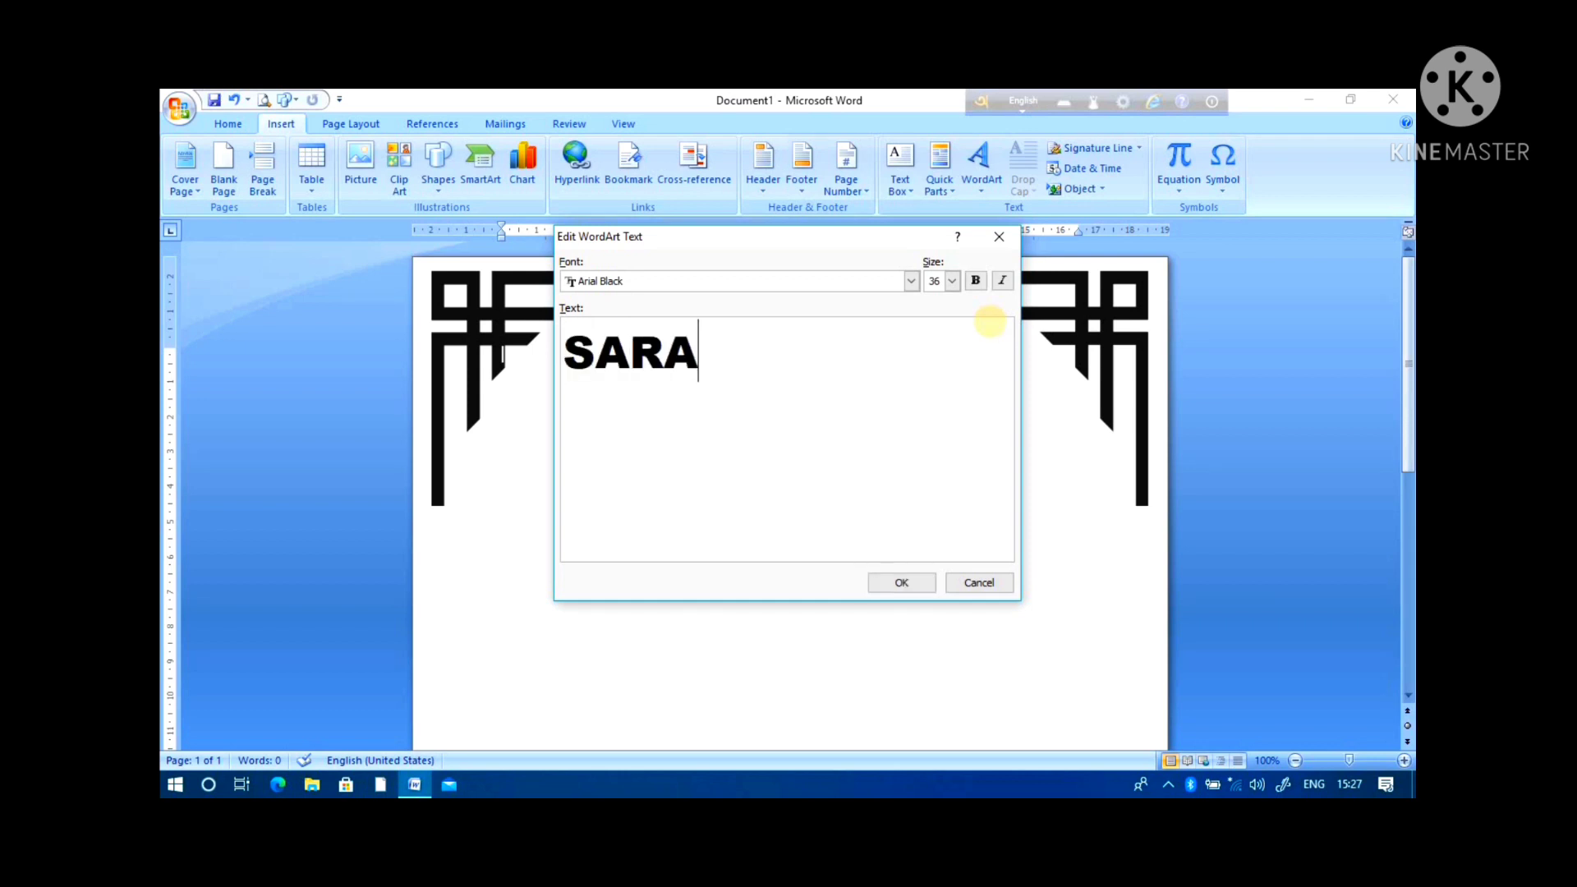
{"action": "type", "text": "DA VIDYA MANDIR"}
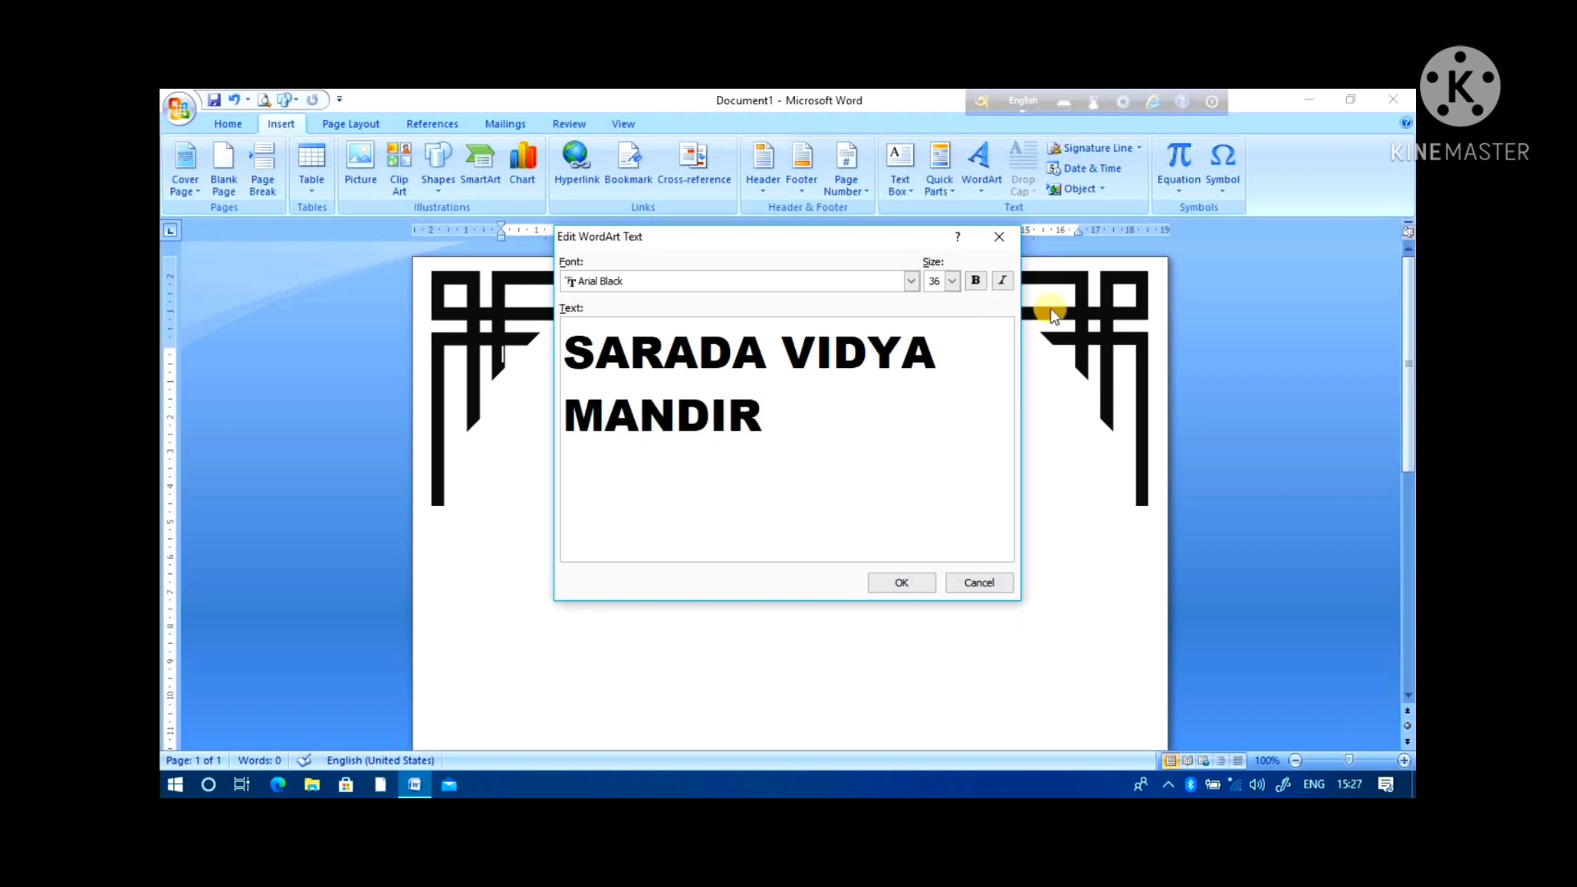
{"action": "left_click", "coordinate": [903, 582]}
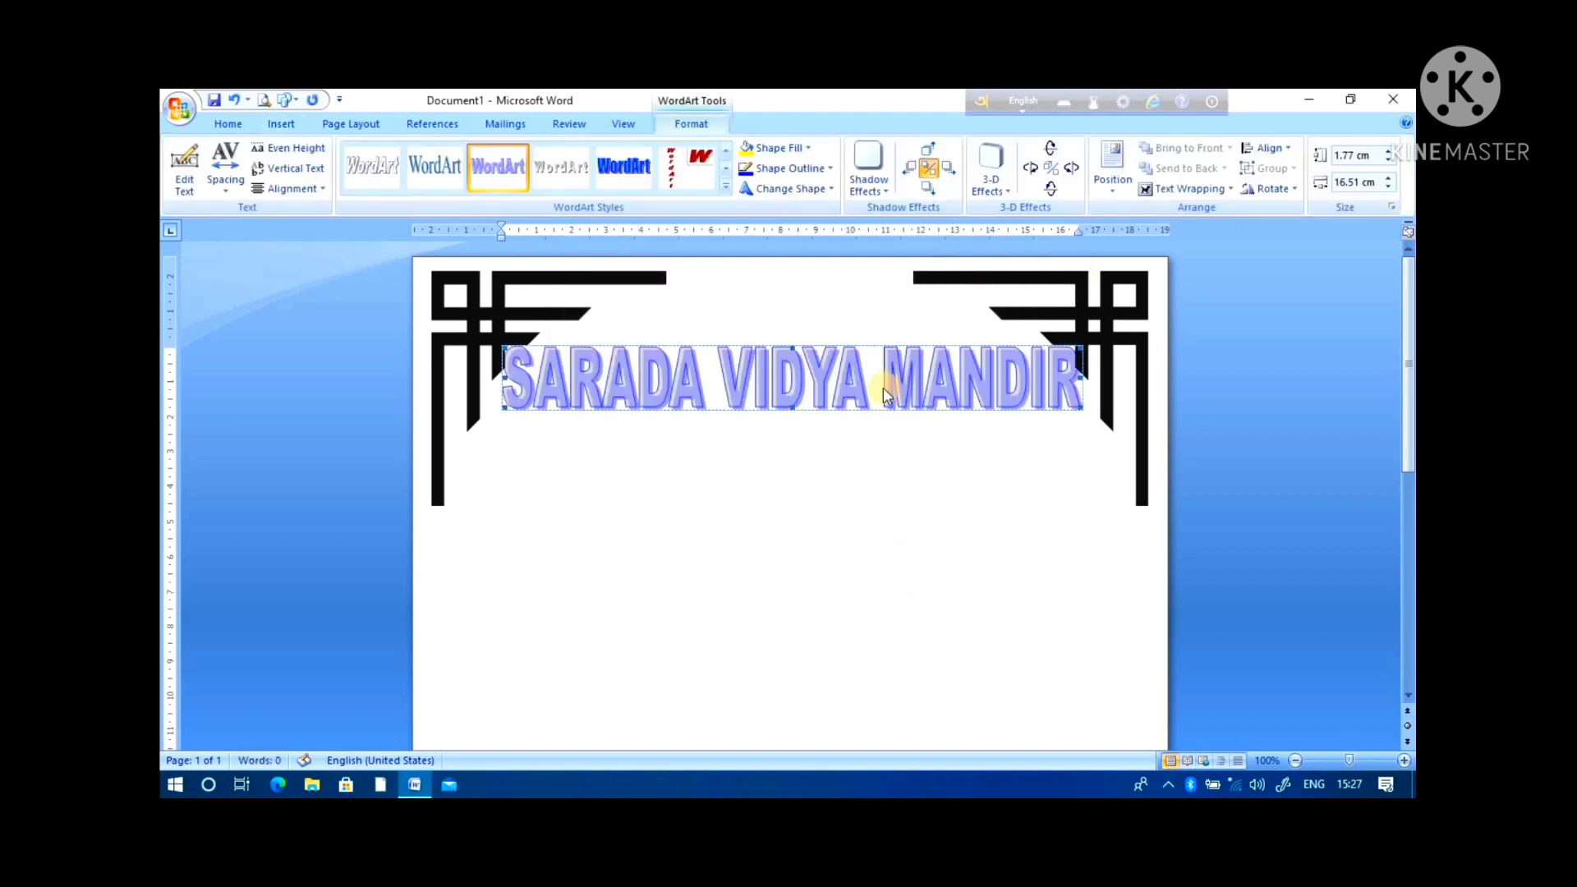
Step: Set the WordArt's text wrapping to In Front of Text and position it between the two upper corner pictures
{"action": "left_click", "coordinate": [830, 398]}
{"action": "left_click", "coordinate": [829, 398]}
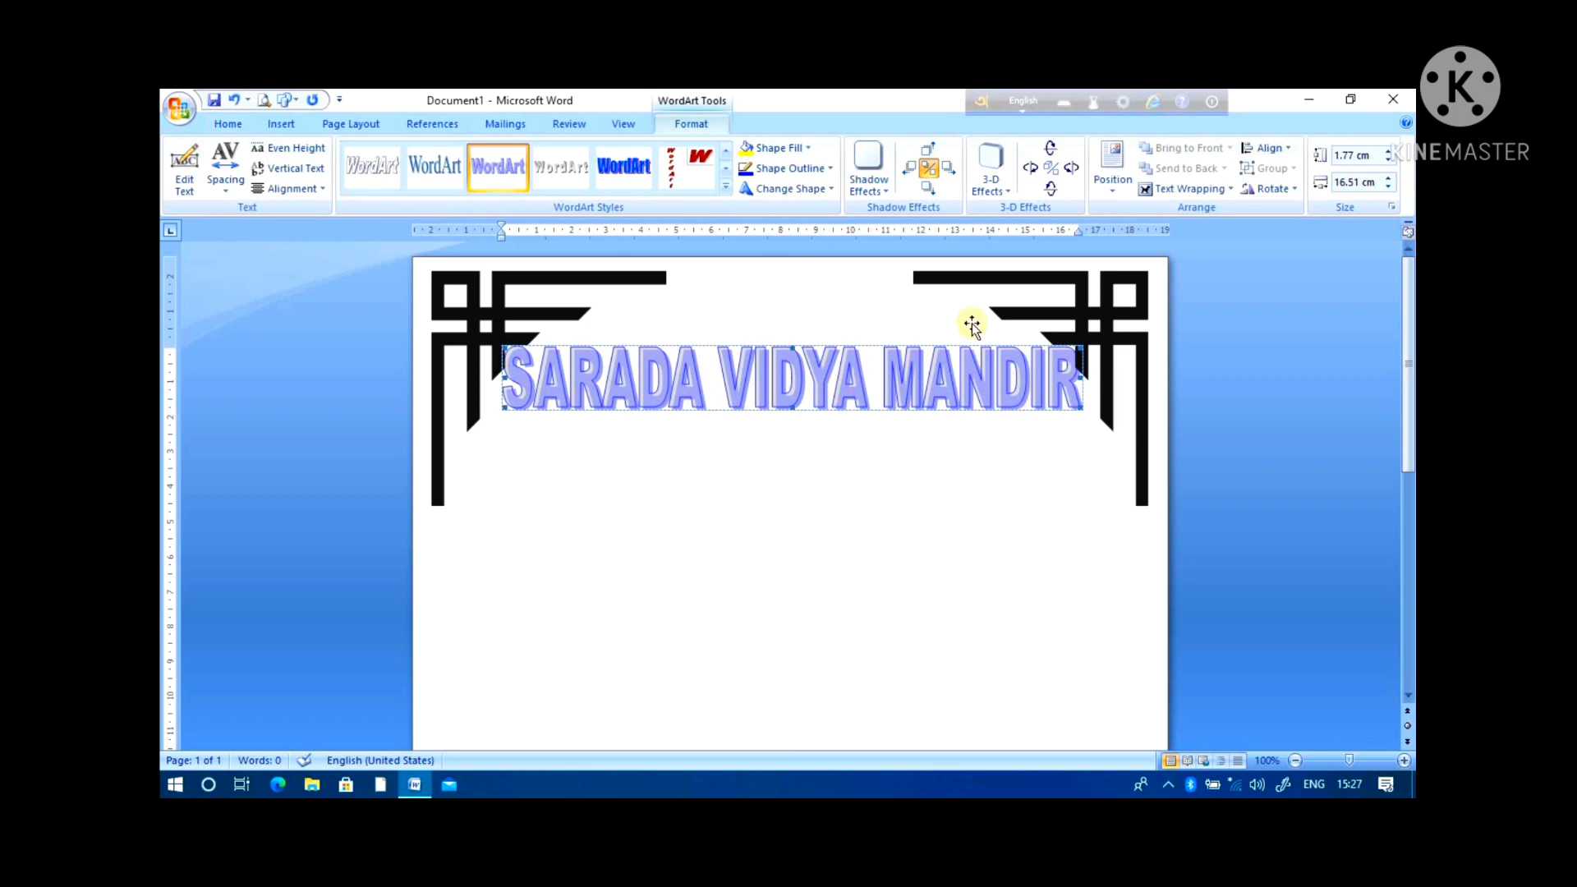
{"action": "left_click", "coordinate": [1170, 191]}
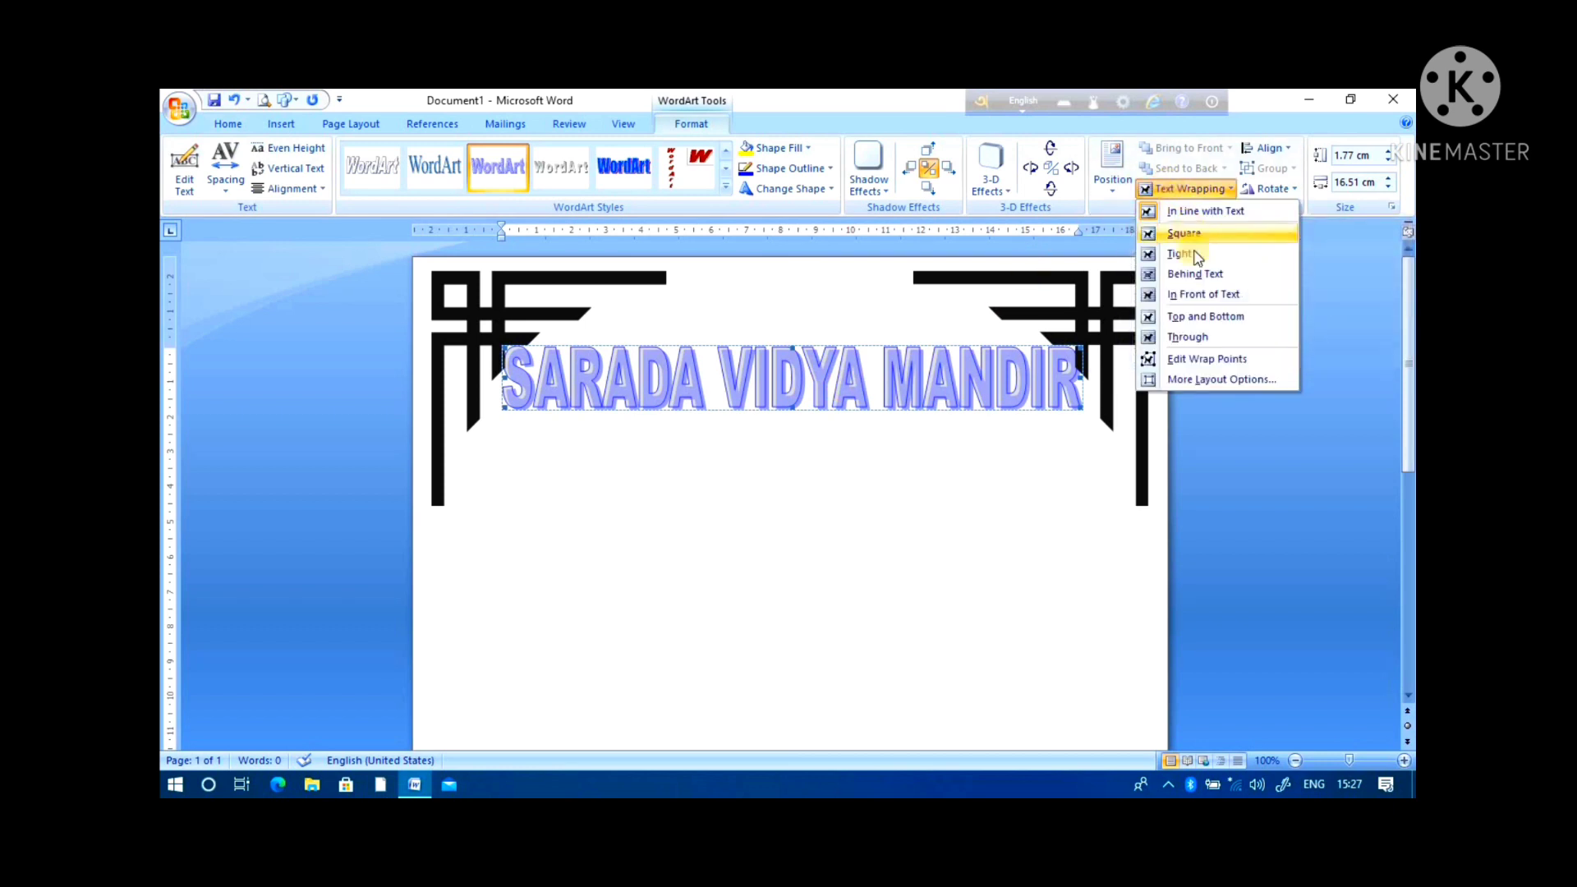
{"action": "left_click", "coordinate": [1197, 297]}
{"action": "left_click_drag", "start_coordinate": [820, 408], "coordinate": [825, 469]}
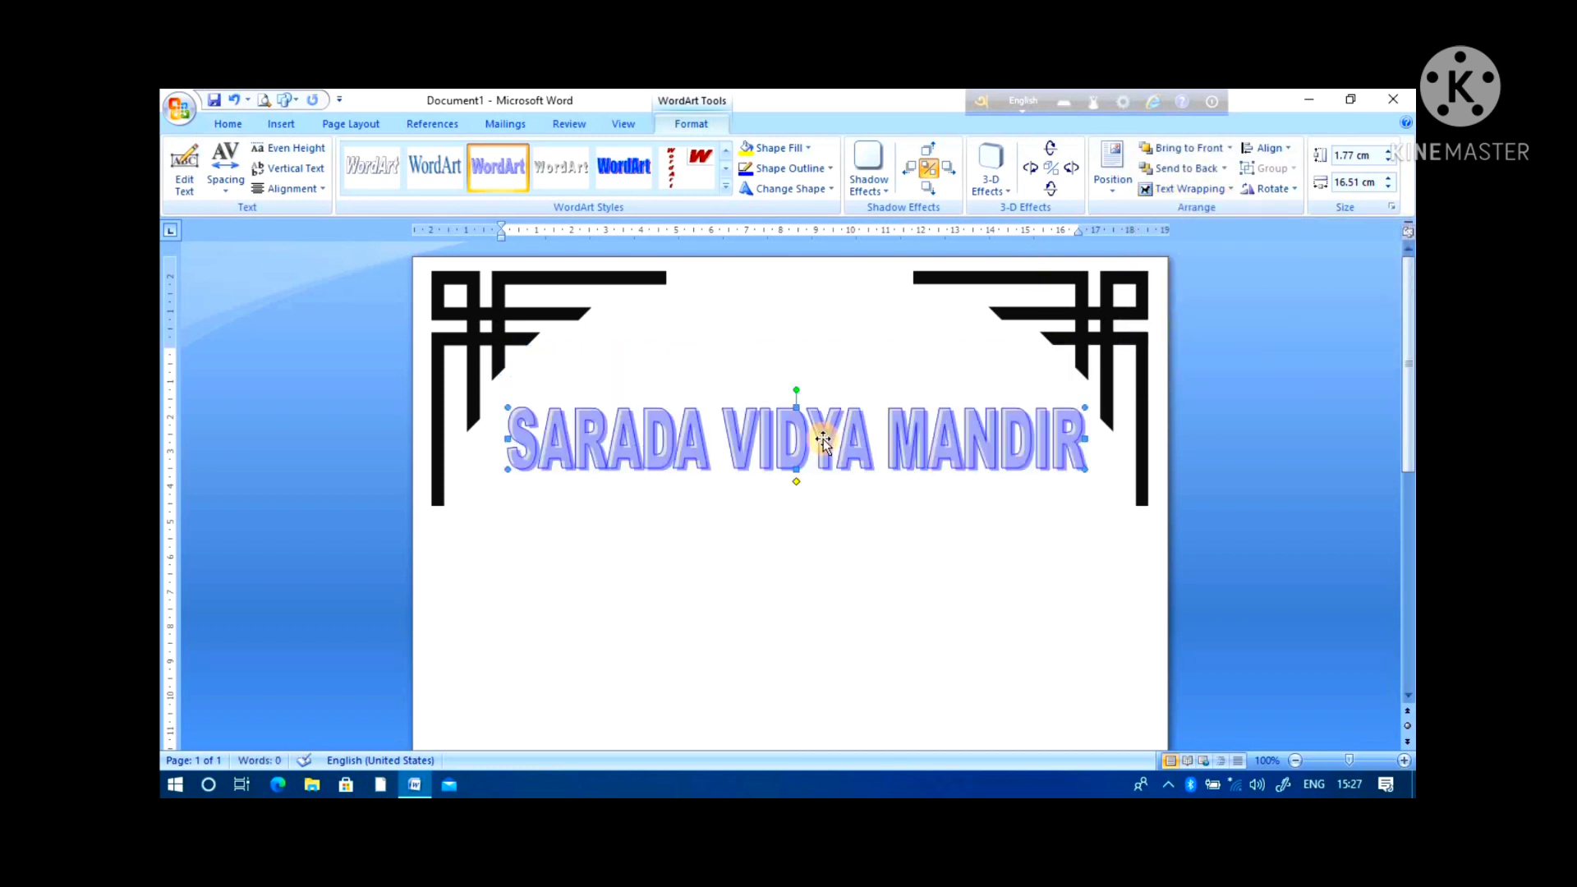
{"action": "left_click_drag", "start_coordinate": [822, 389], "coordinate": [822, 390]}
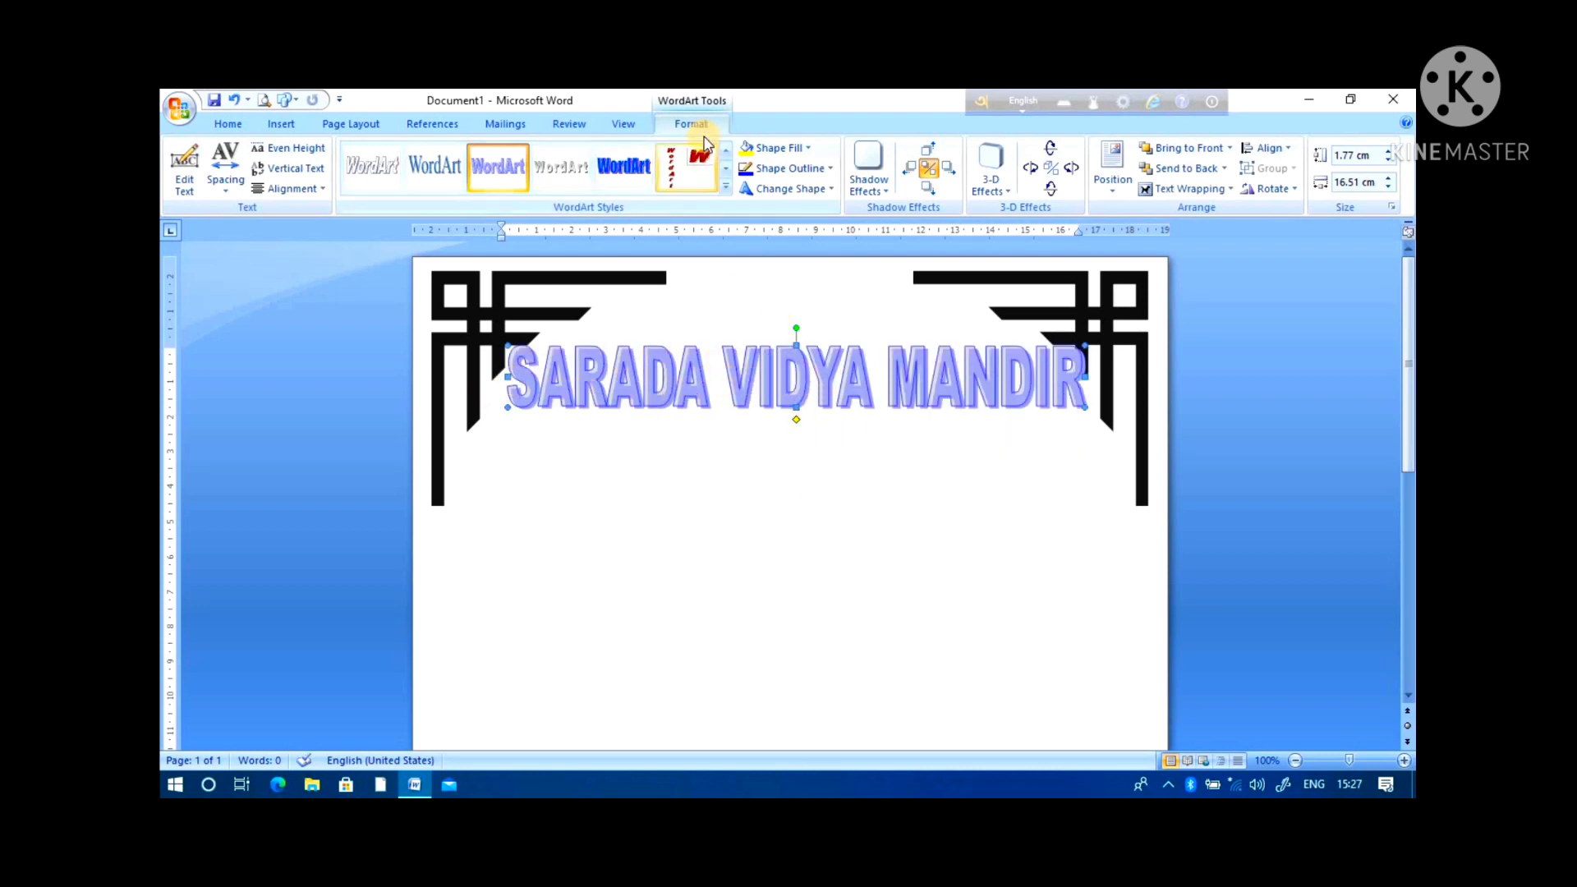
Step: Change the WordArt title's shape to an upward arch along a path and stretch its height to about 8.2 cm
{"action": "left_click", "coordinate": [804, 193]}
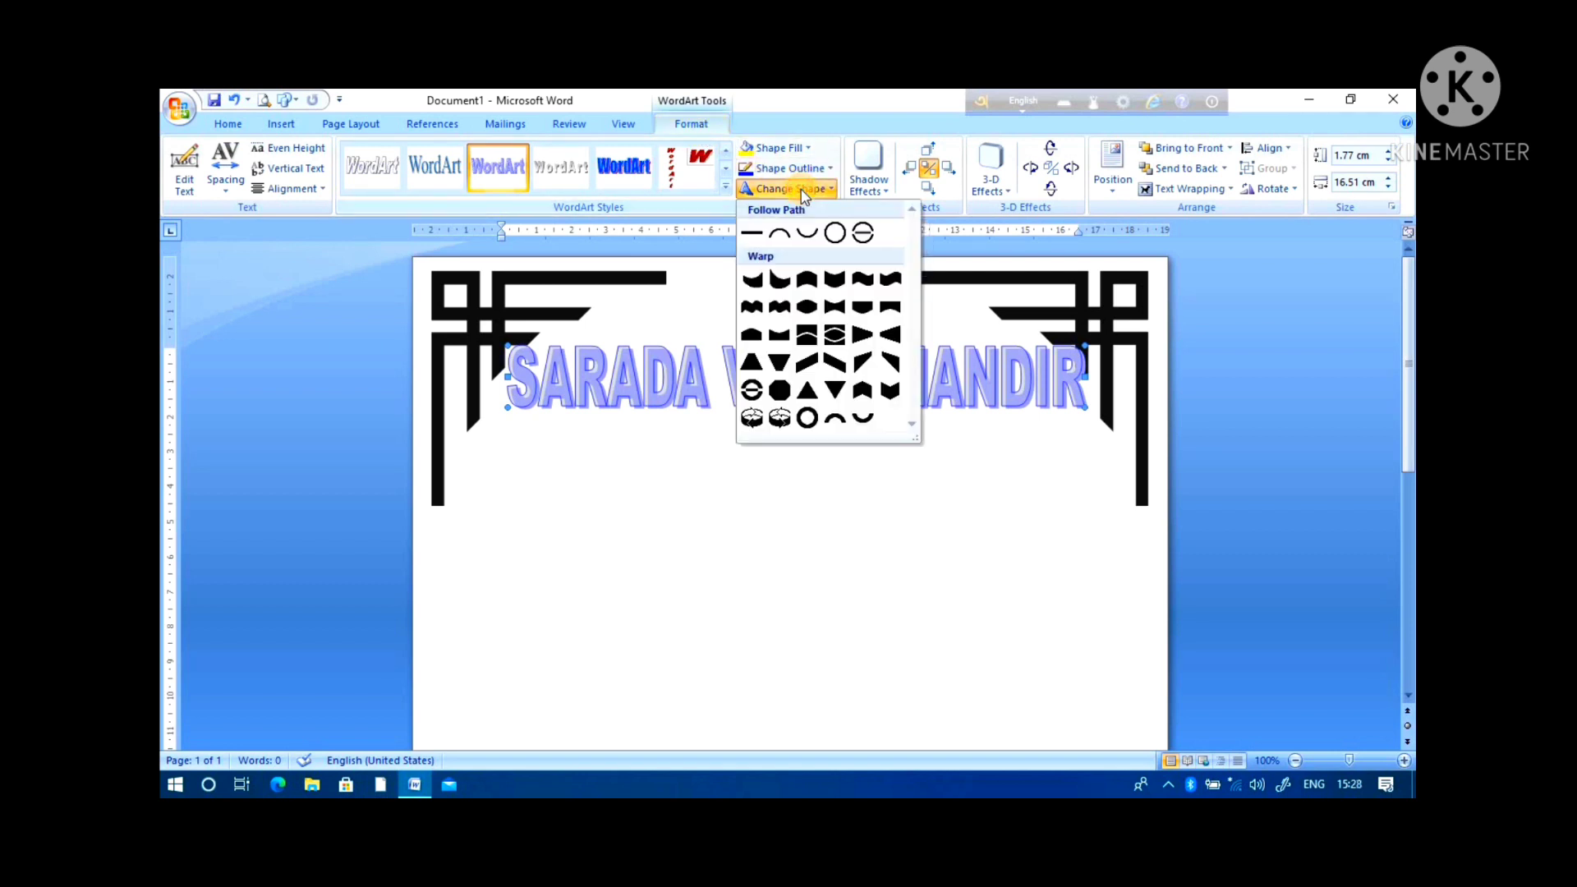
{"action": "left_click", "coordinate": [776, 238]}
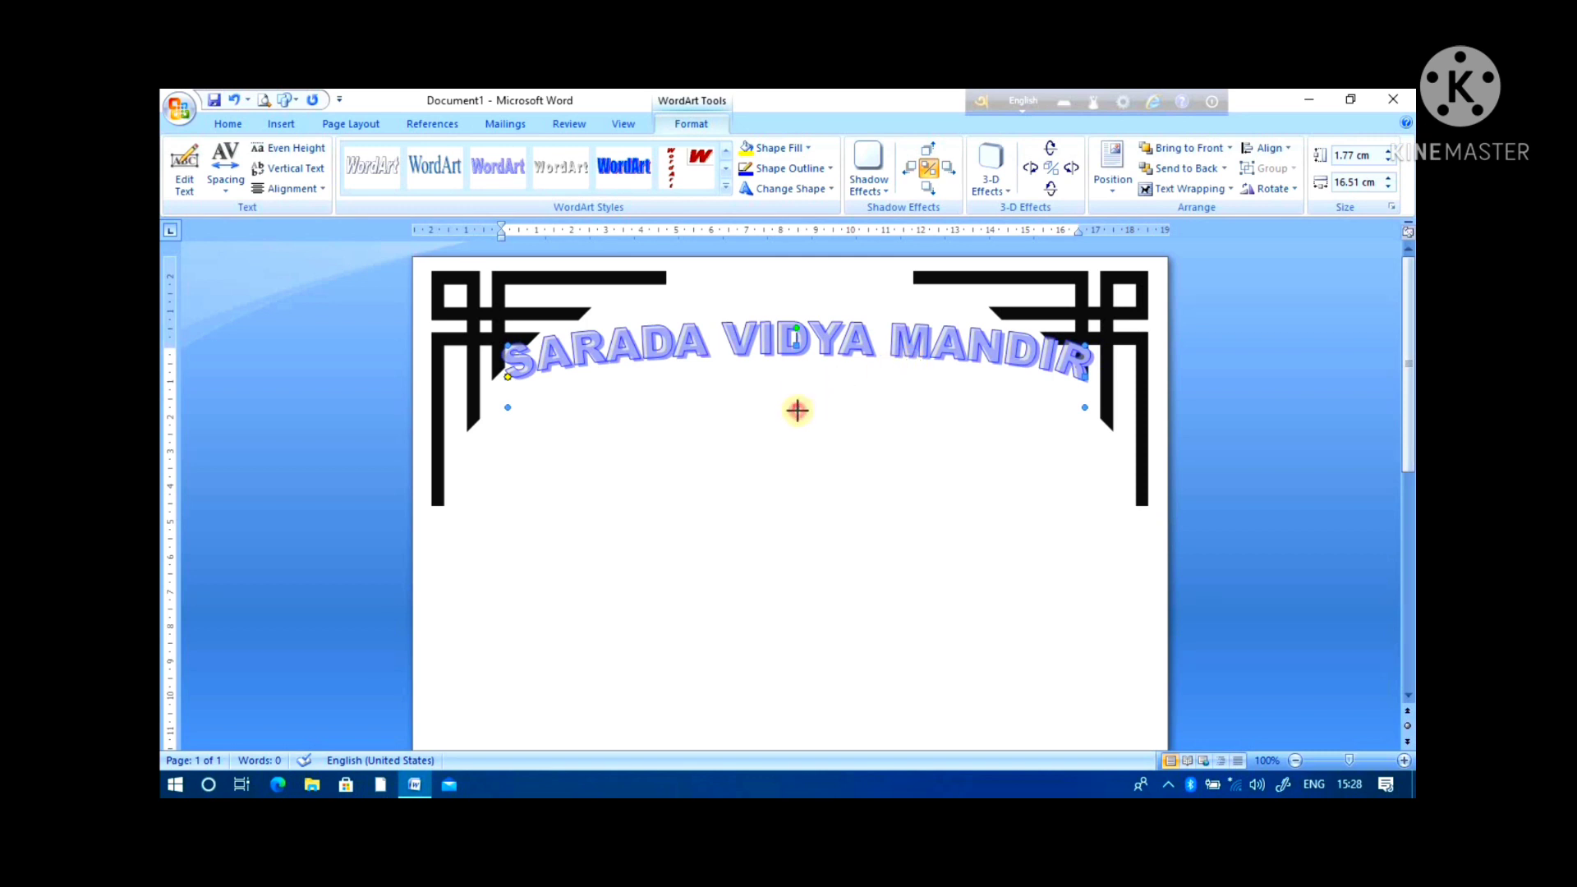
{"action": "left_click_drag", "start_coordinate": [804, 629], "coordinate": [806, 627]}
{"action": "scroll", "coordinate": [813, 567], "scroll_direction": "down", "scroll_amount": 2}
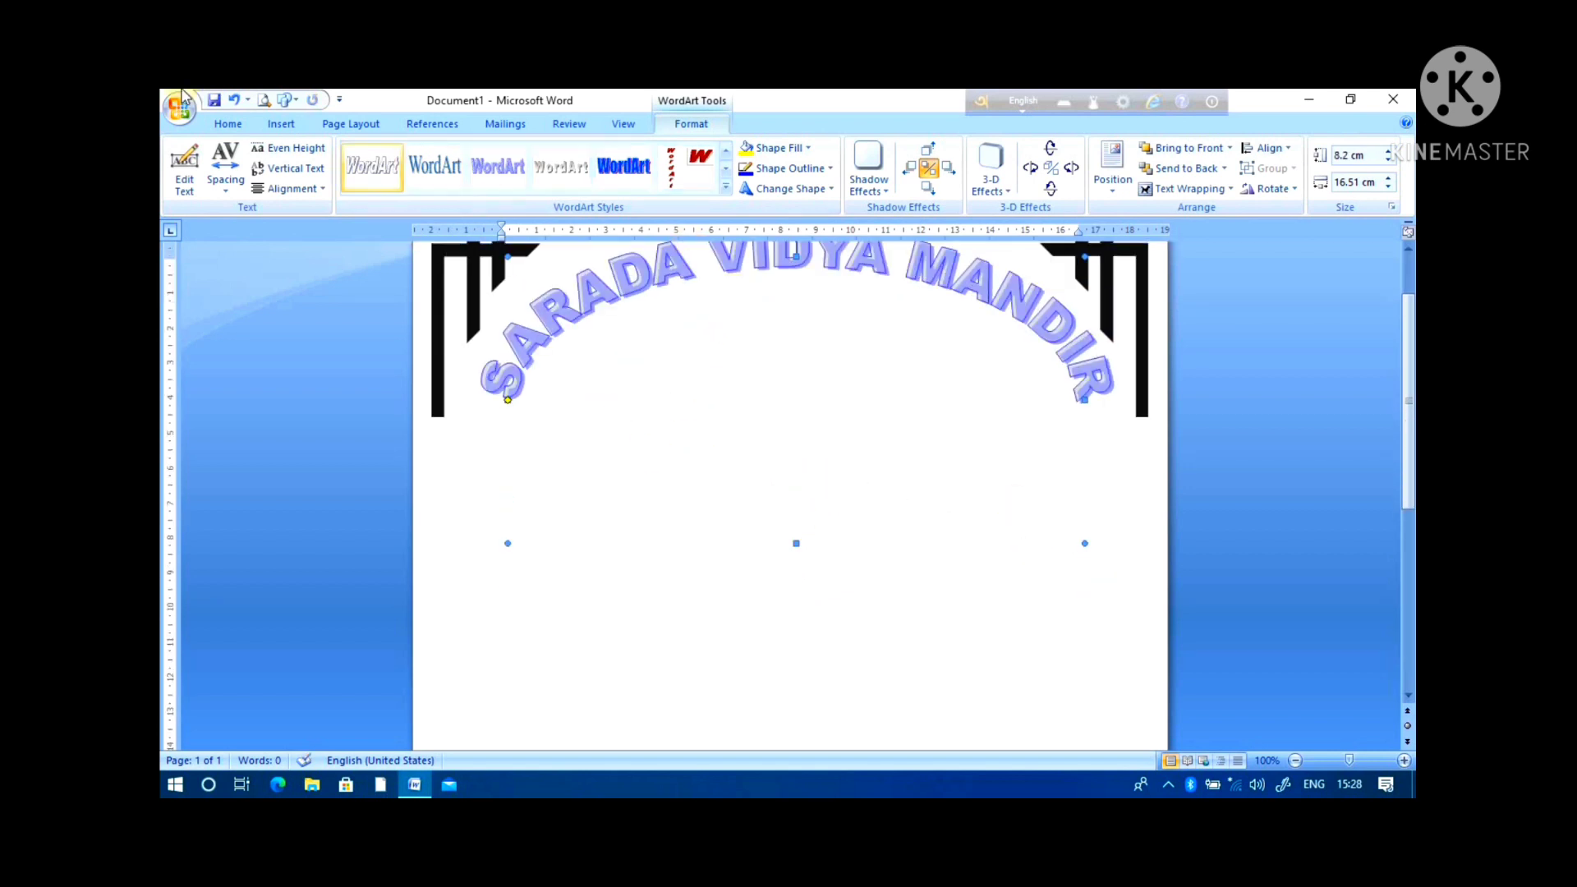
{"action": "left_click", "coordinate": [230, 124]}
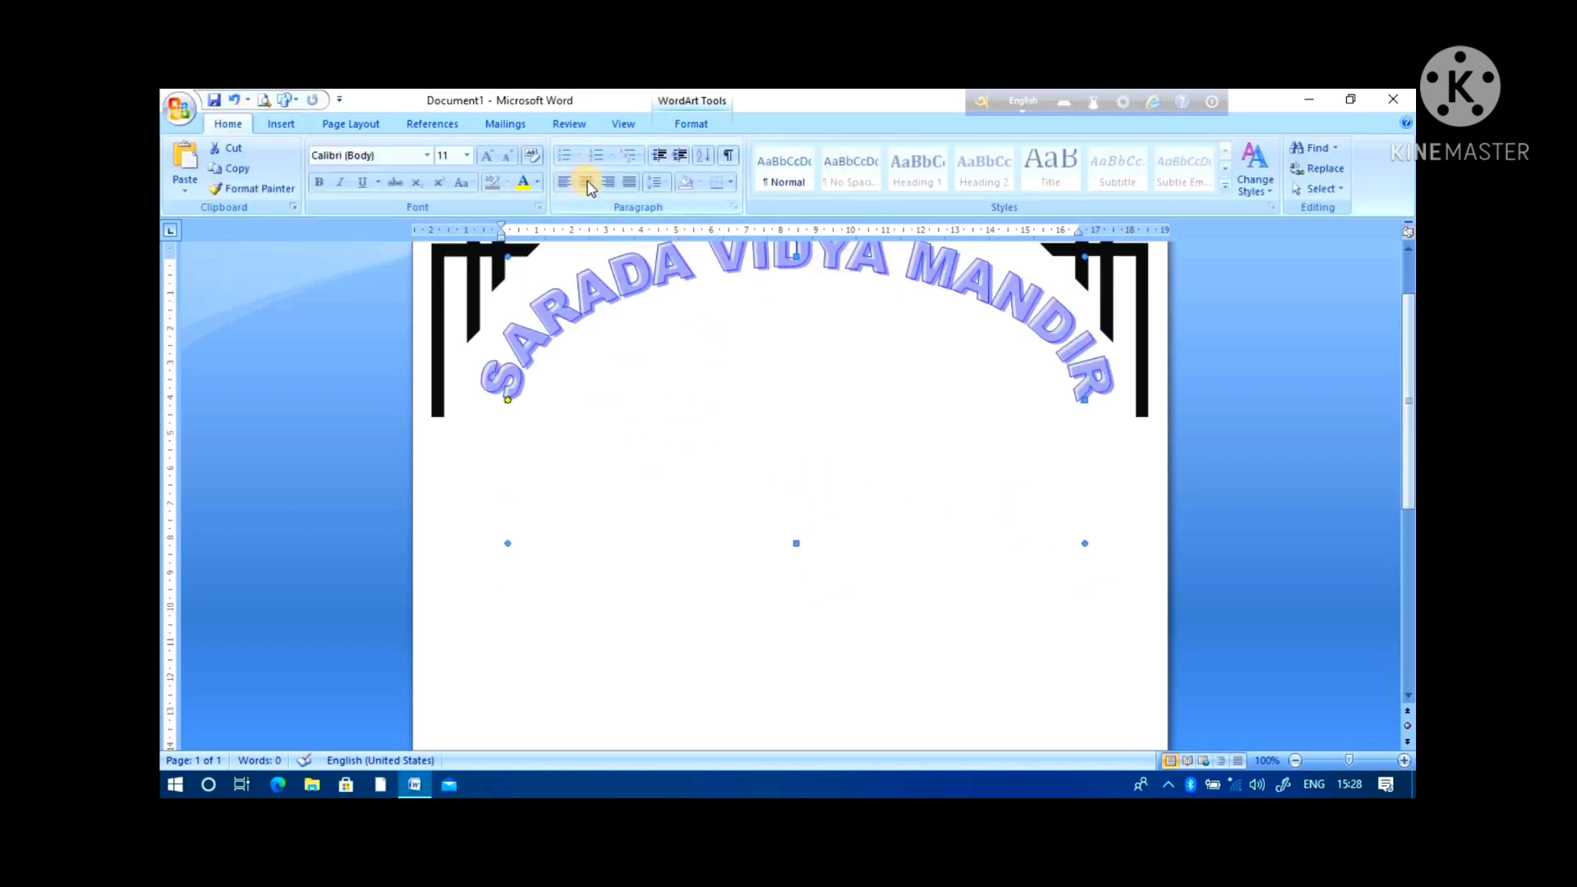
Step: Shift the arched WordArt title slightly sideways so it sits centred between the two upper corner pictures
{"action": "left_click", "coordinate": [620, 285]}
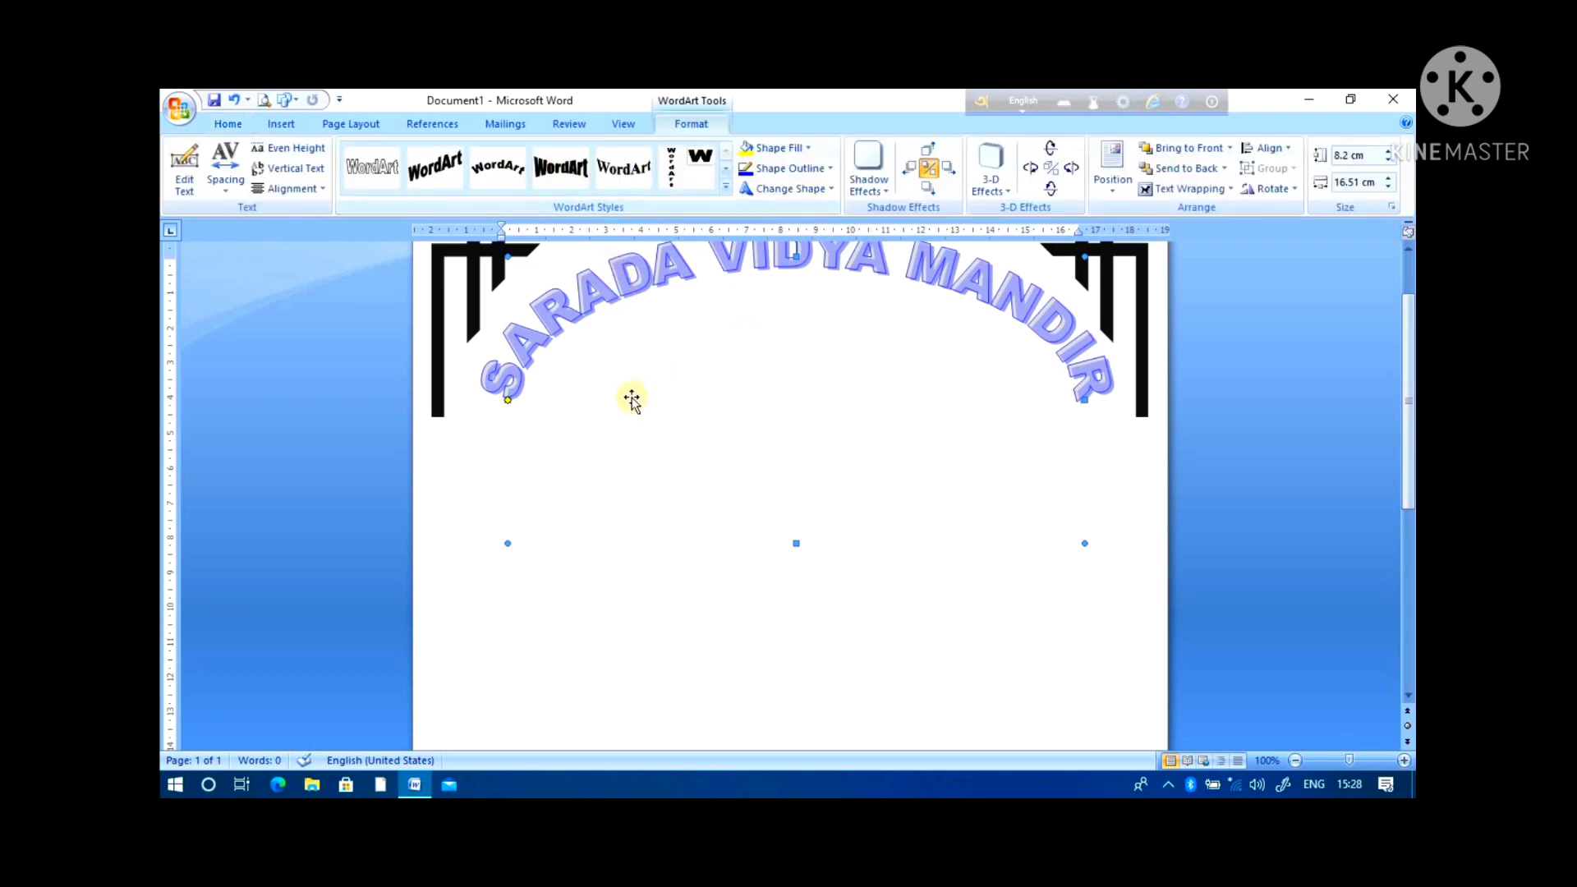
{"action": "left_click", "coordinate": [687, 275]}
{"action": "scroll", "coordinate": [814, 311], "scroll_direction": "up", "scroll_amount": 2}
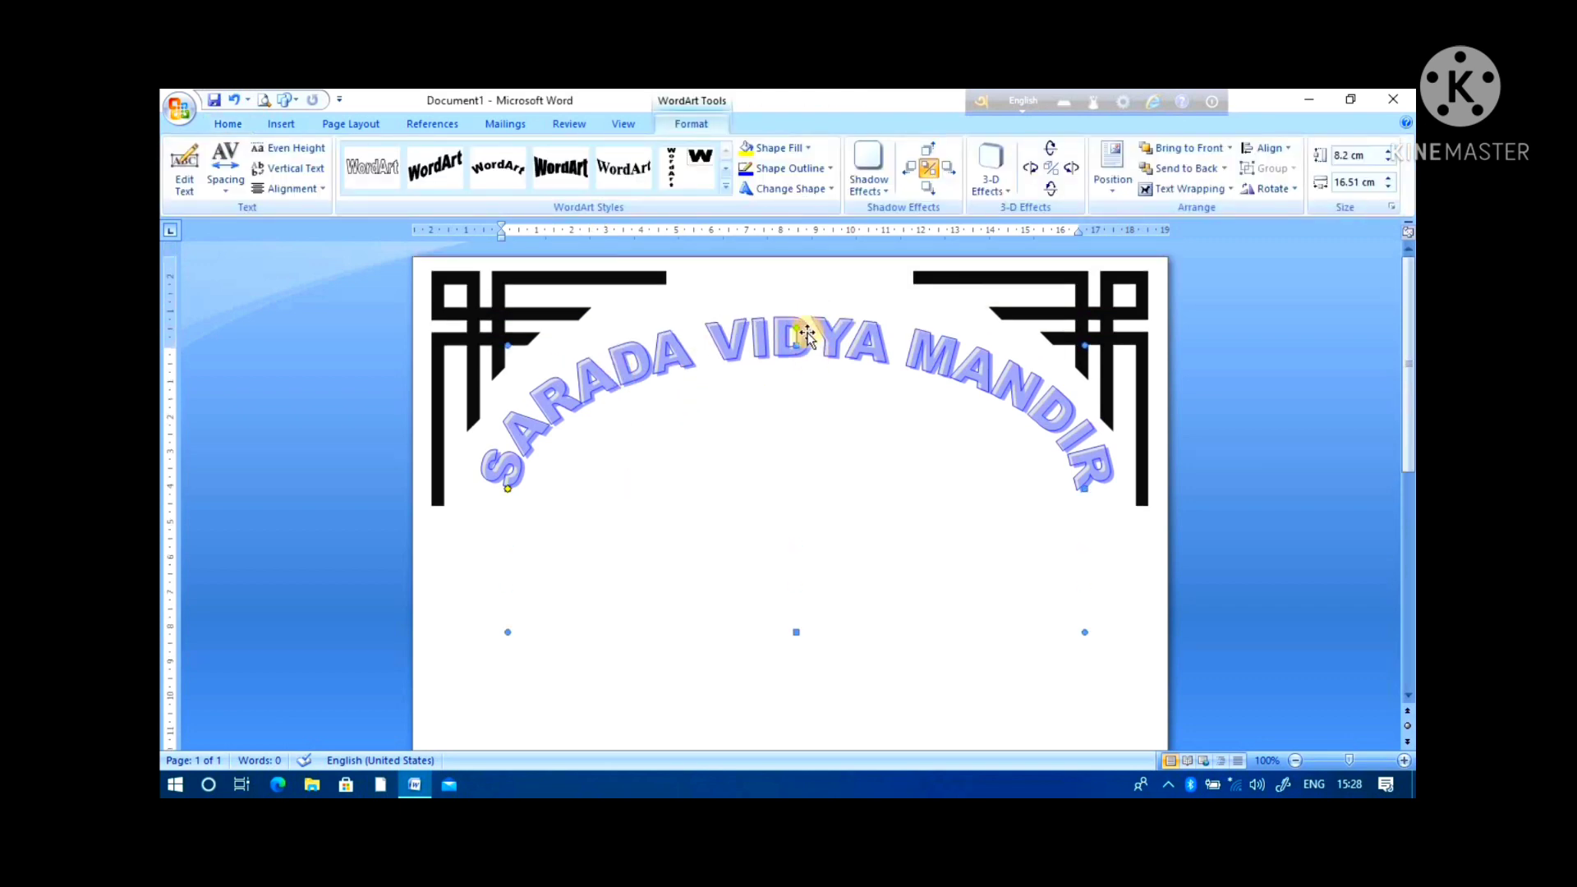
{"action": "key", "text": "Left"}
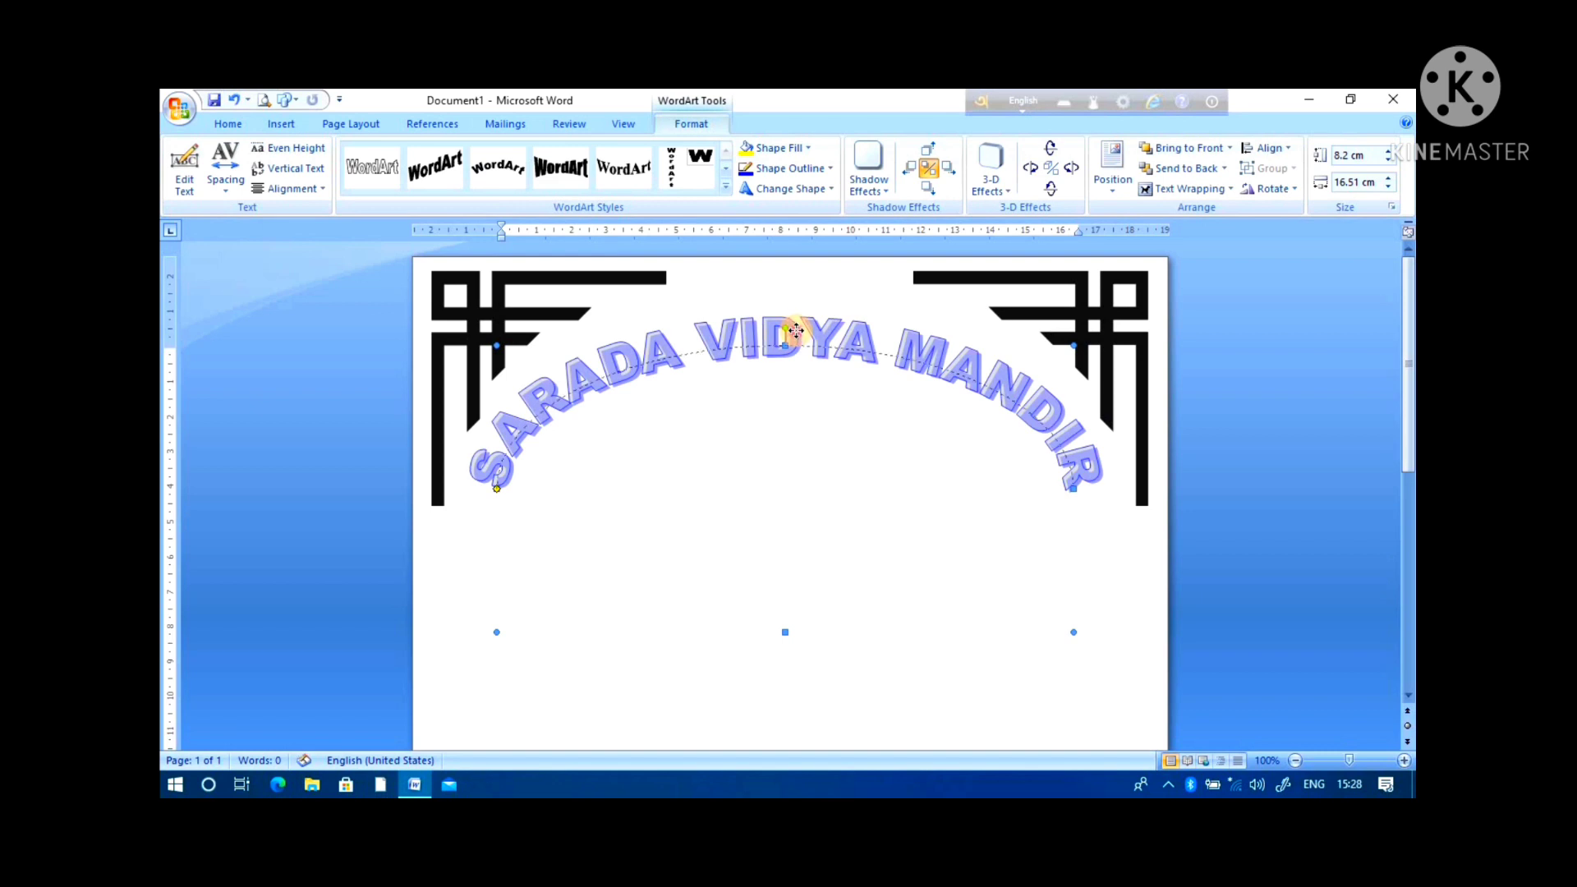
{"action": "left_click_drag", "start_coordinate": [801, 331], "coordinate": [806, 332]}
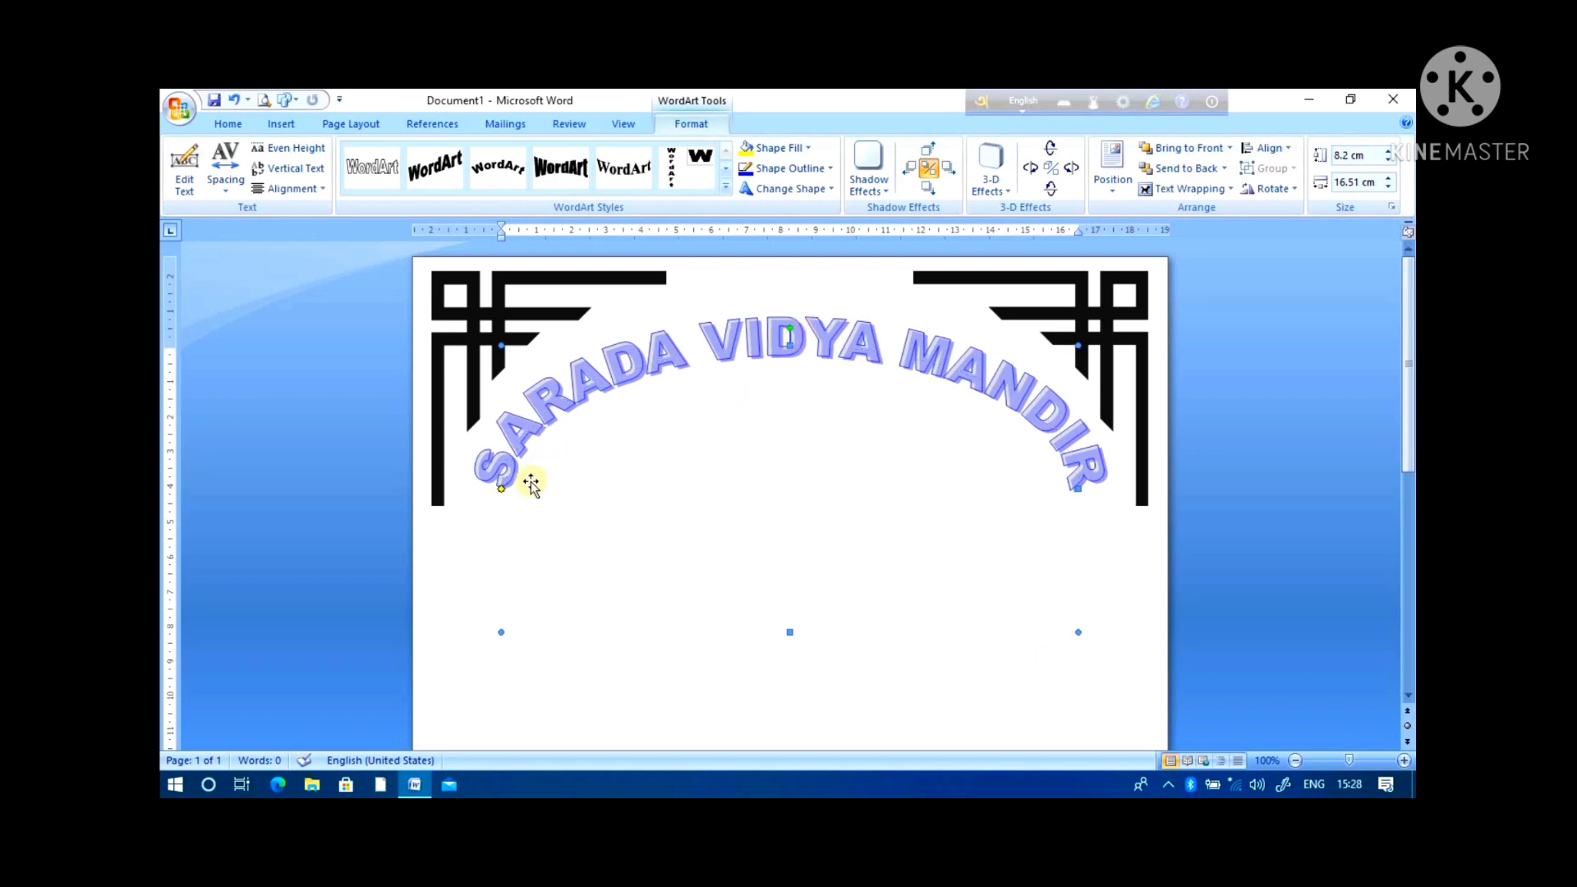
Step: Magnify the view and slightly adjust the curve of the WordArt title's arch, then close the magnifier and deselect the title
{"action": "key", "text": "super+plus"}
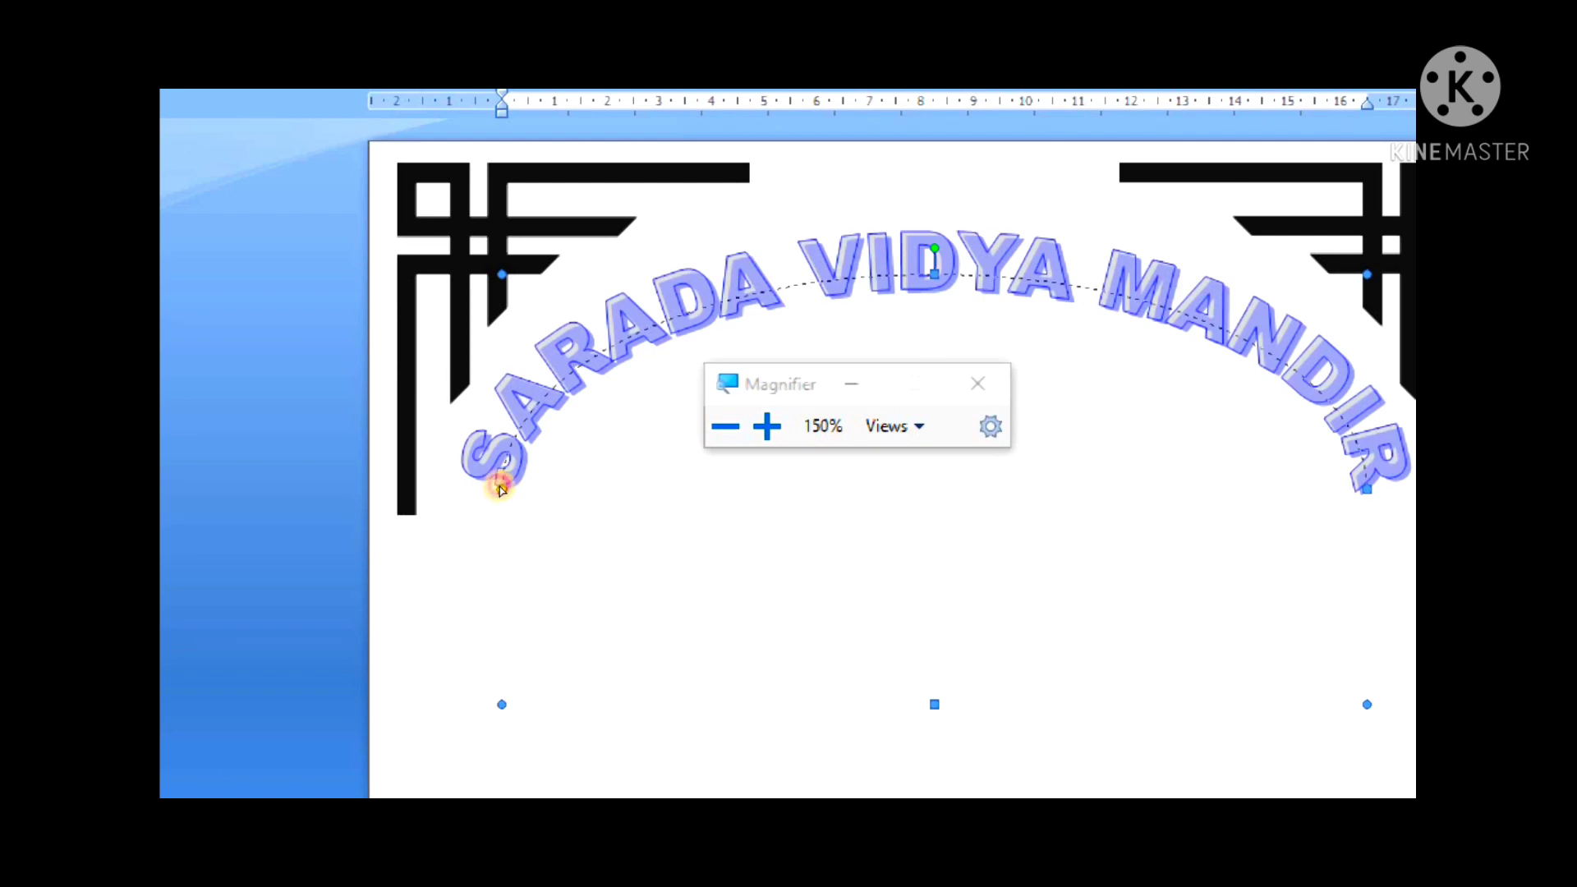
{"action": "left_click_drag", "start_coordinate": [501, 486], "coordinate": [502, 485]}
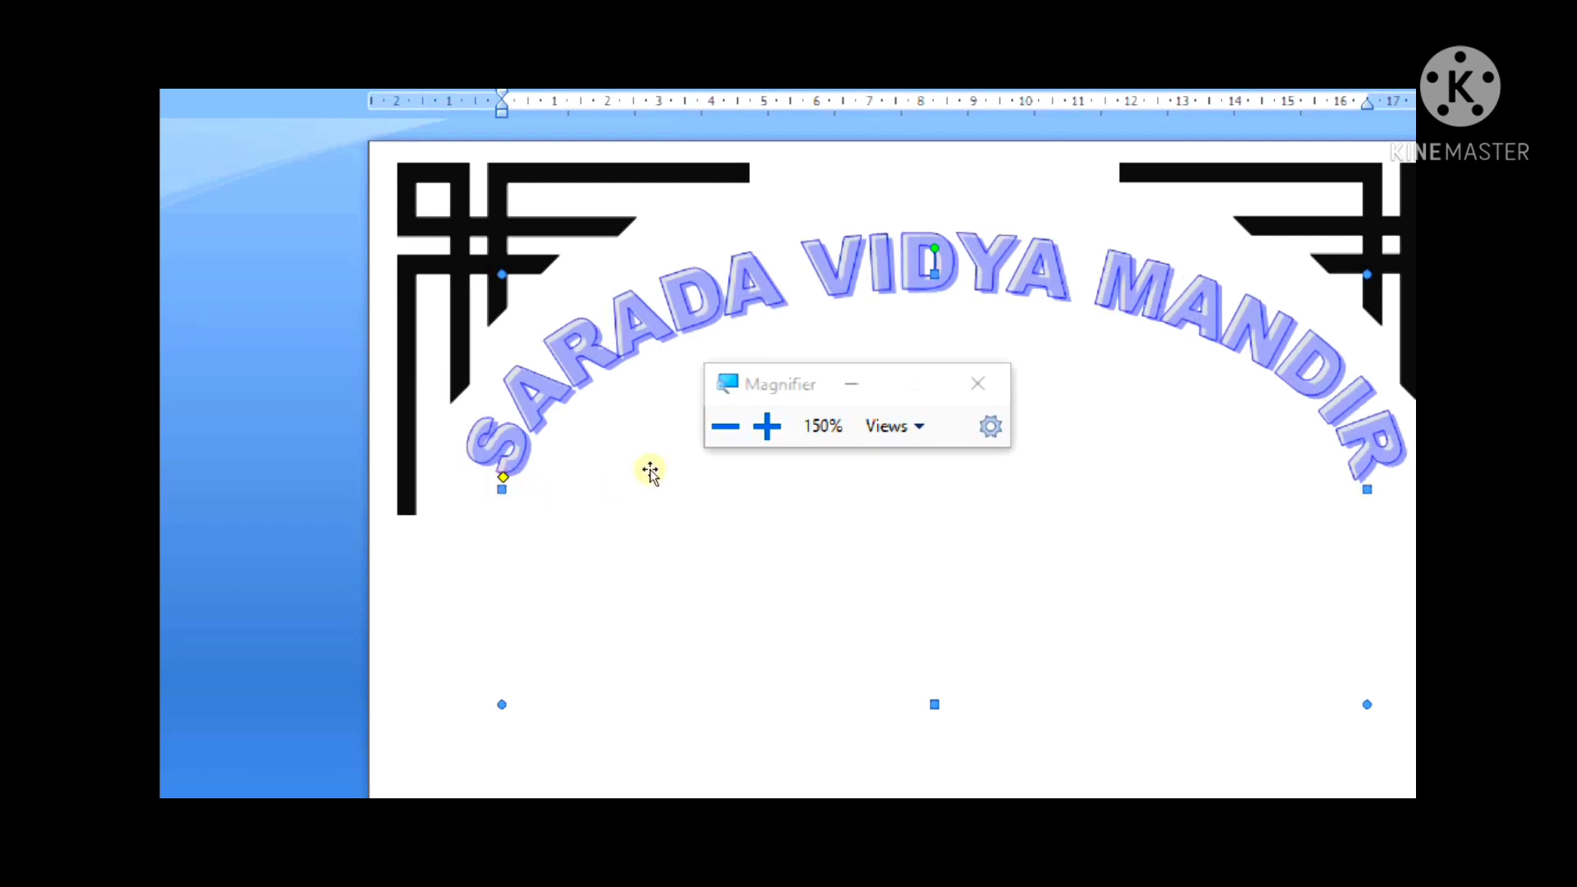
{"action": "left_click", "coordinate": [978, 384]}
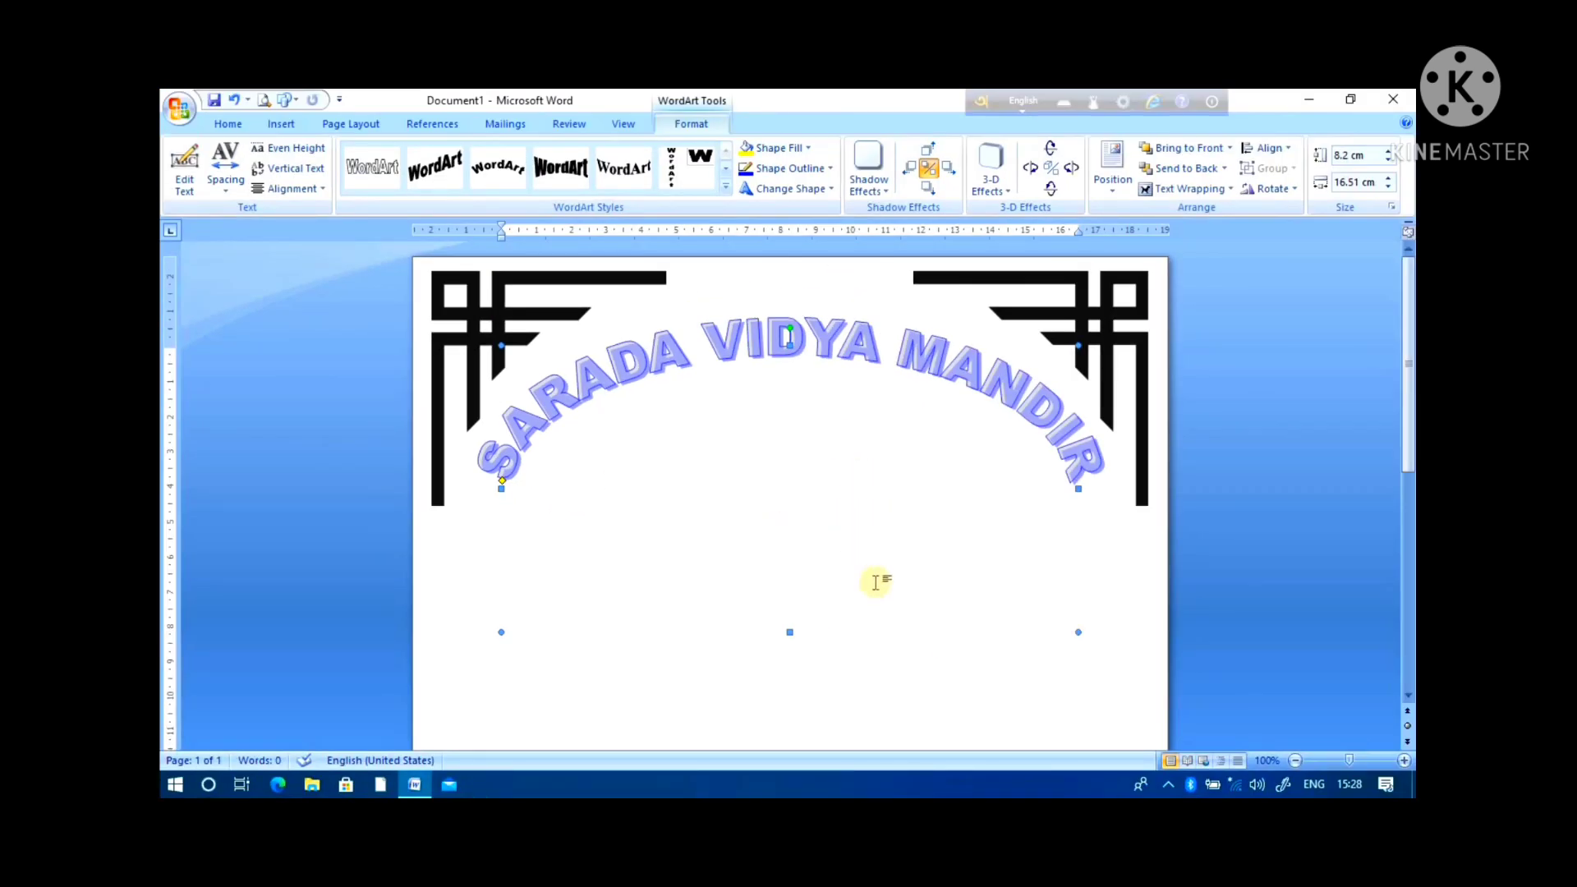
{"action": "left_click", "coordinate": [845, 692]}
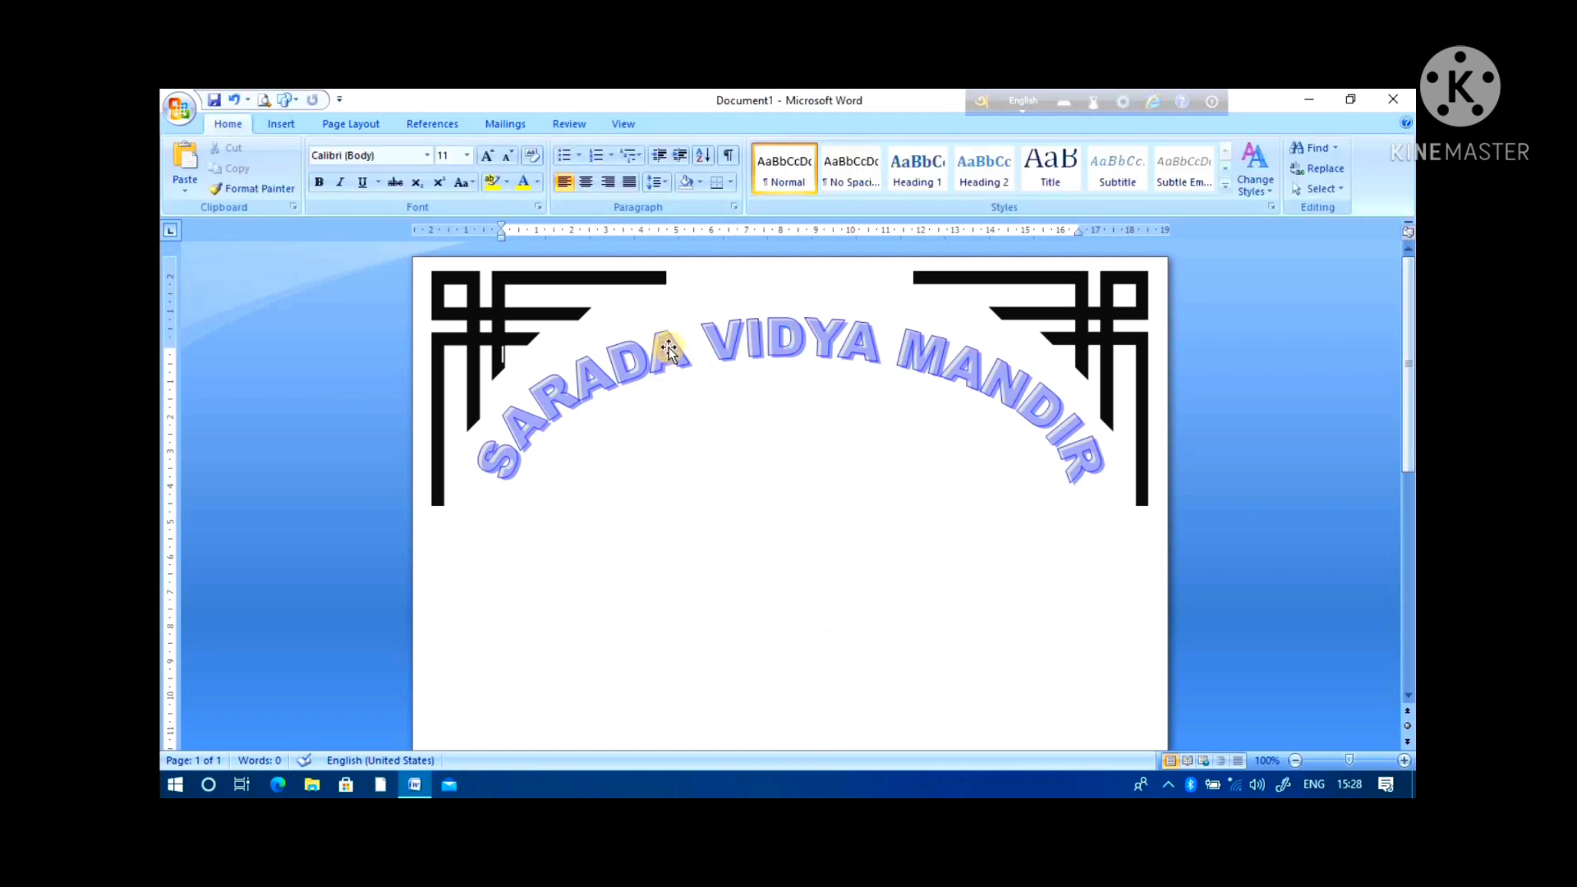
Step: Insert the school's emblem picture from the Desktop folder into the page
{"action": "left_click", "coordinate": [281, 123]}
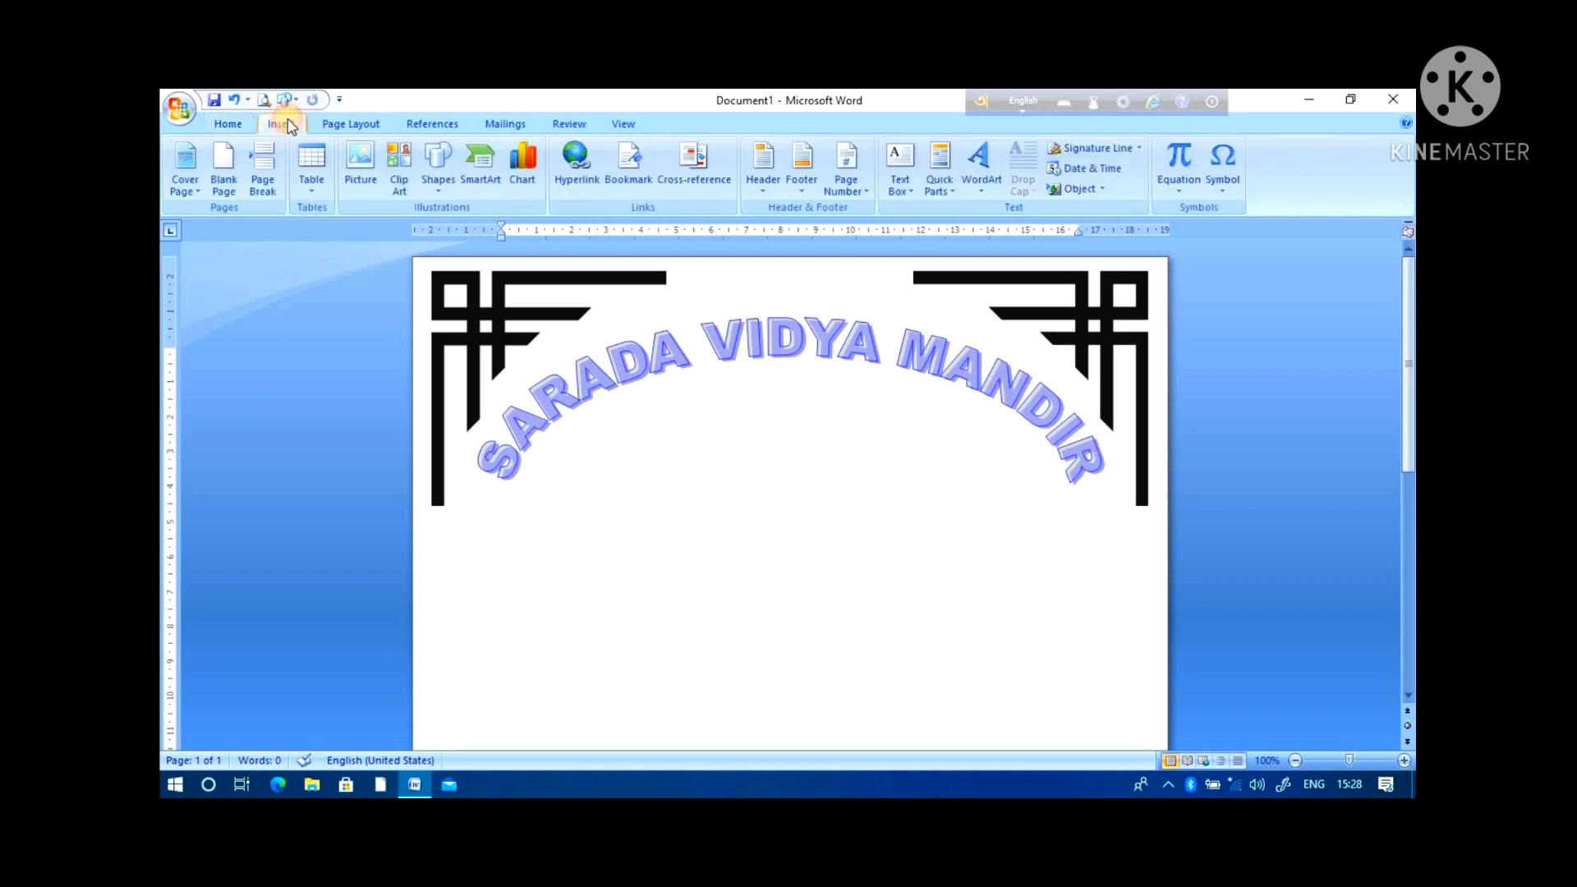
{"action": "left_click", "coordinate": [366, 161]}
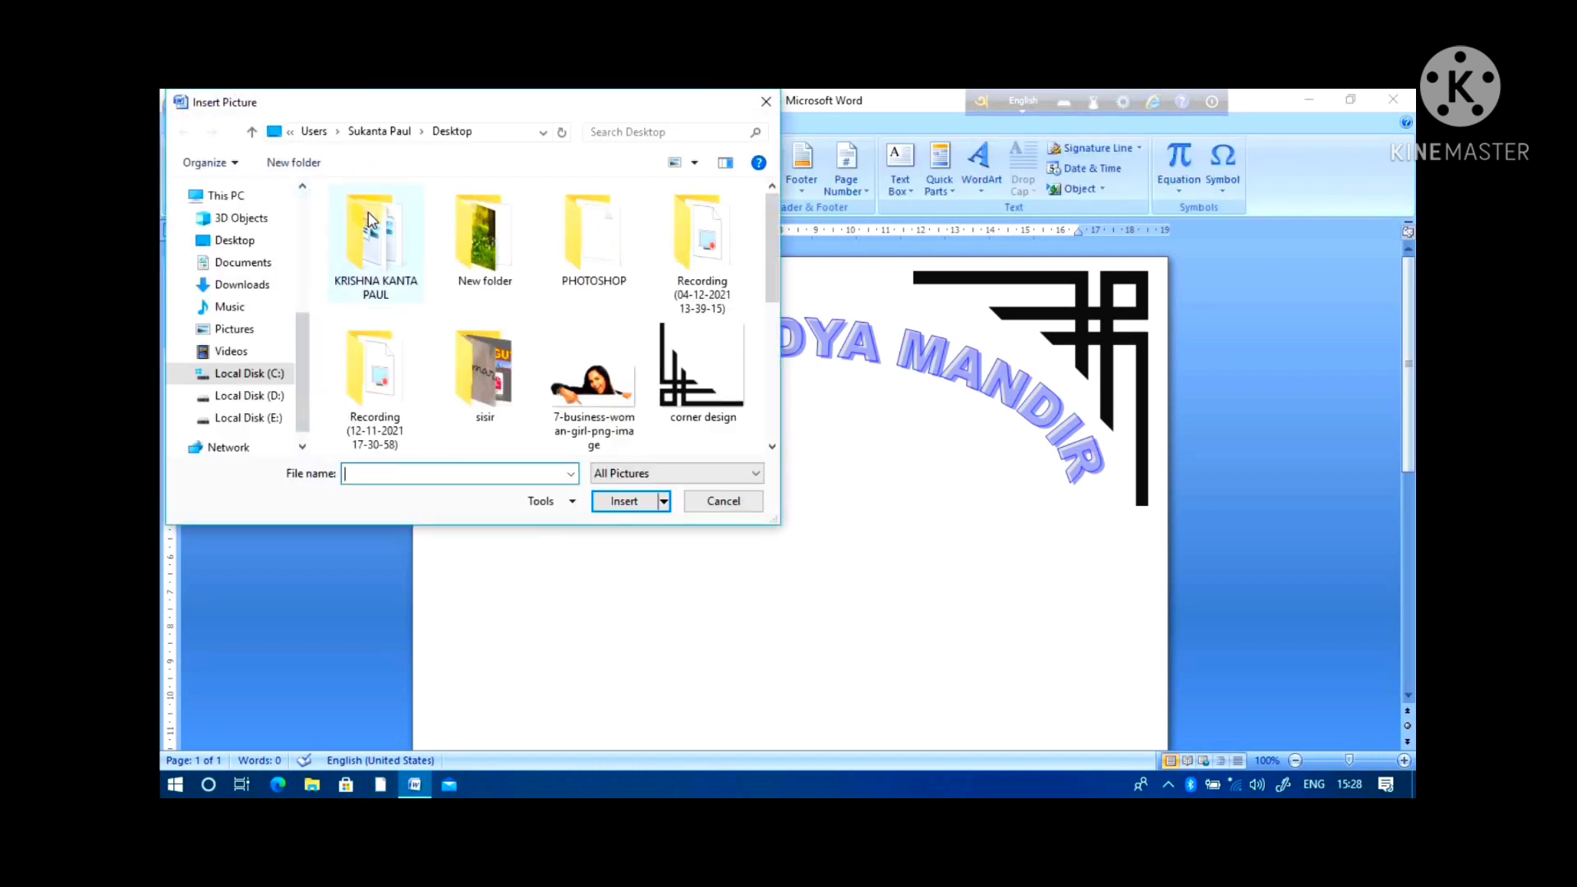
{"action": "scroll", "coordinate": [595, 332], "scroll_direction": "down", "scroll_amount": 2}
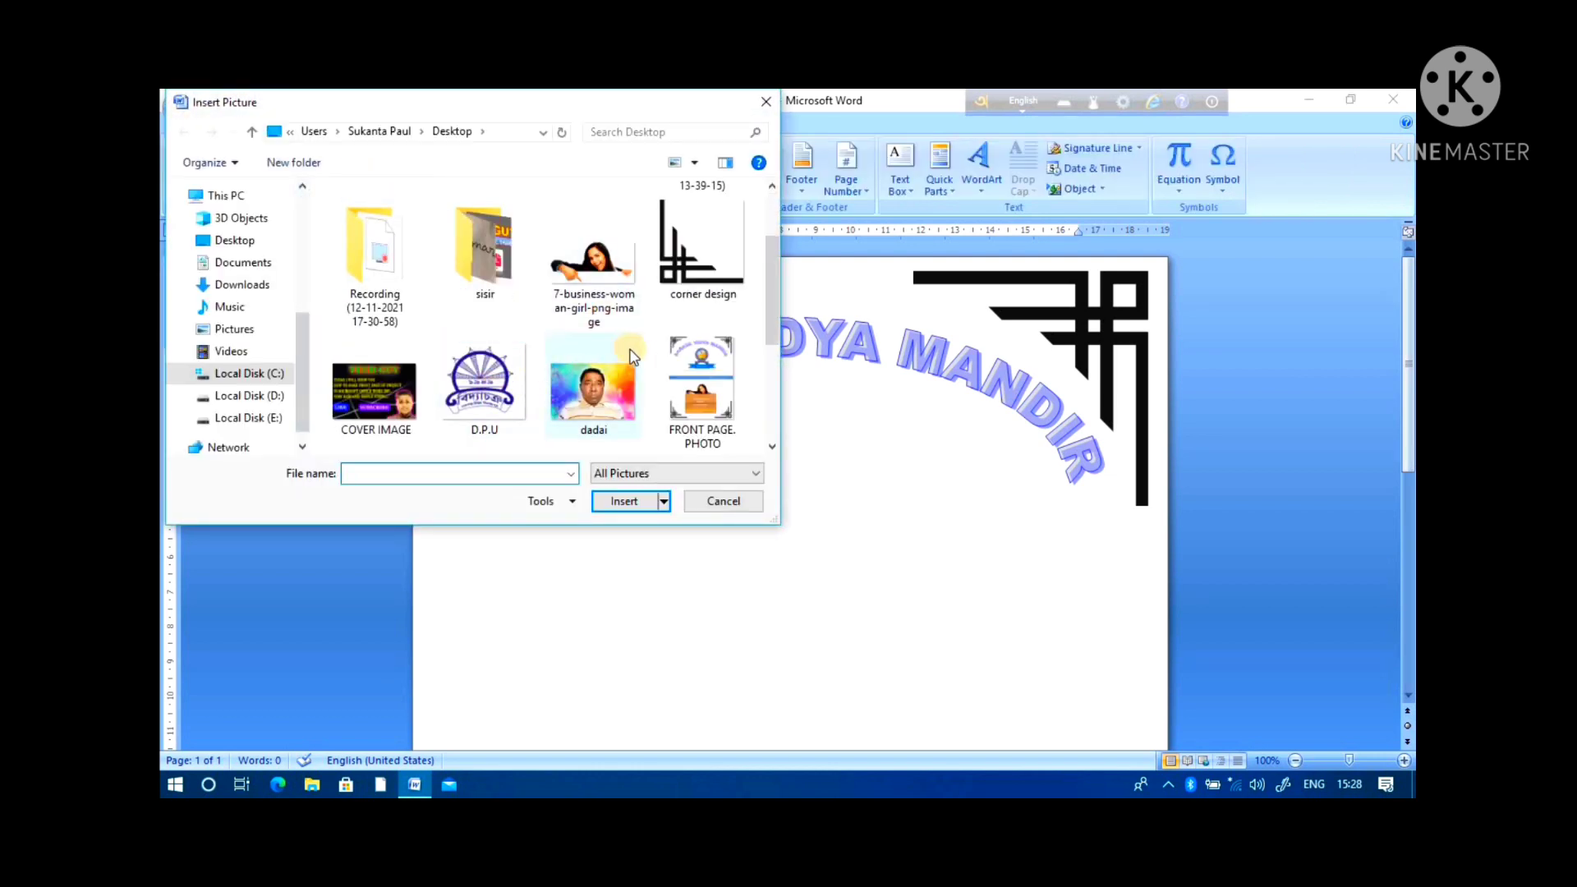
{"action": "scroll", "coordinate": [629, 358], "scroll_direction": "down", "scroll_amount": 3}
{"action": "left_click", "coordinate": [593, 390]}
{"action": "left_click", "coordinate": [631, 502]}
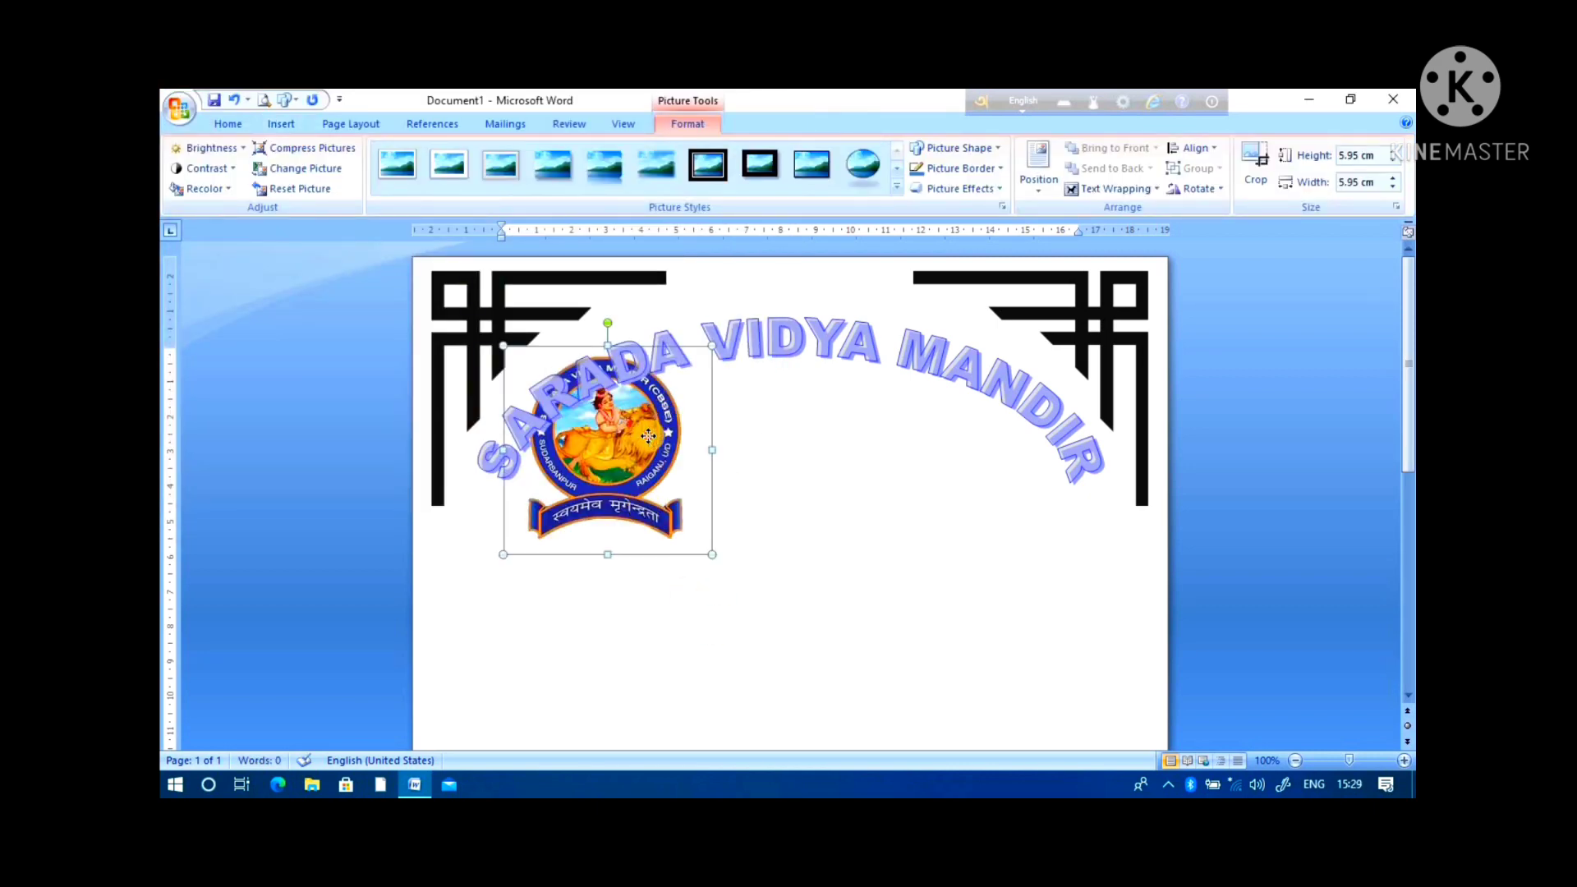
Step: Set the emblem's text wrapping to In Front of Text and move it beneath the middle of the arched title
{"action": "mouse_move", "coordinate": [648, 436]}
{"action": "left_mouse_down"}
{"action": "mouse_move", "coordinate": [772, 479]}
{"action": "mouse_move", "coordinate": [649, 436]}
{"action": "left_mouse_up"}
{"action": "left_click", "coordinate": [727, 533]}
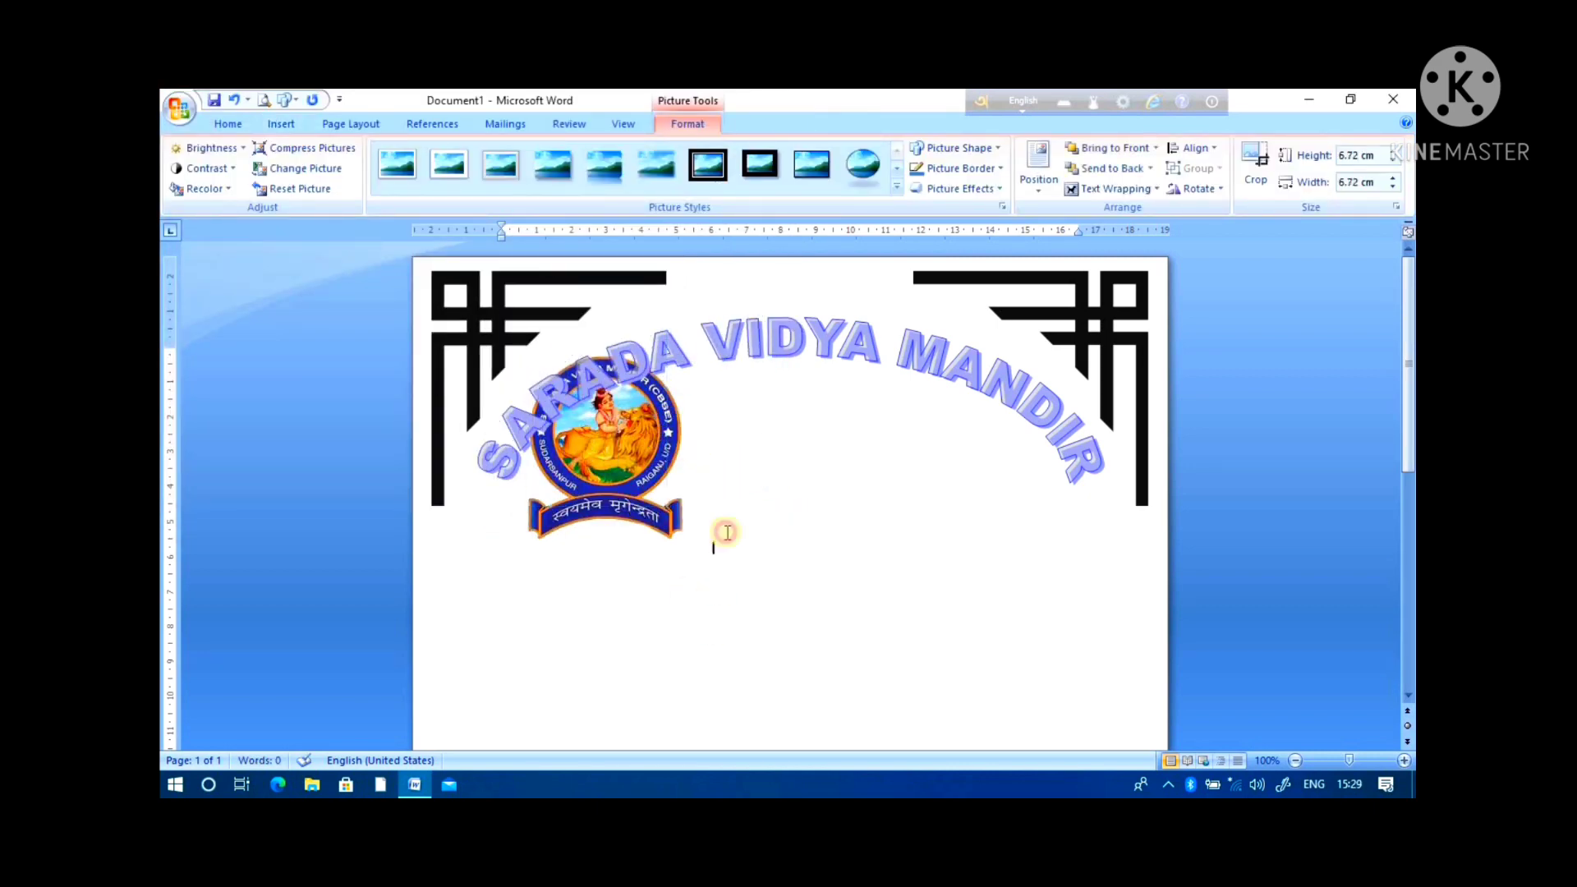
{"action": "left_click", "coordinate": [649, 496]}
{"action": "left_click", "coordinate": [671, 533]}
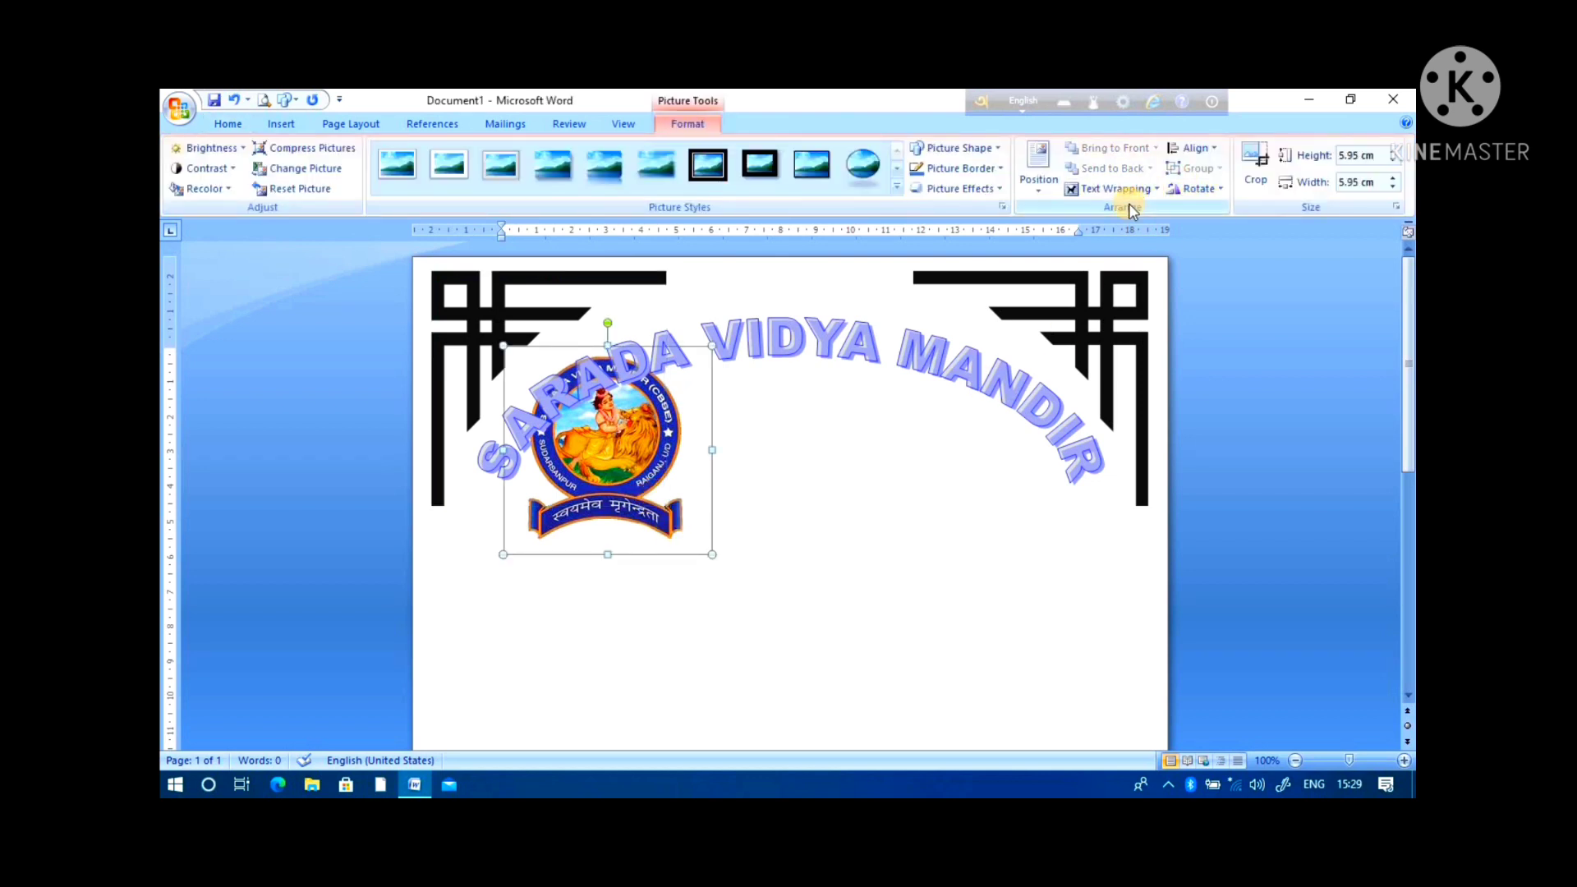
{"action": "left_click", "coordinate": [1126, 190]}
{"action": "left_click", "coordinate": [1122, 293]}
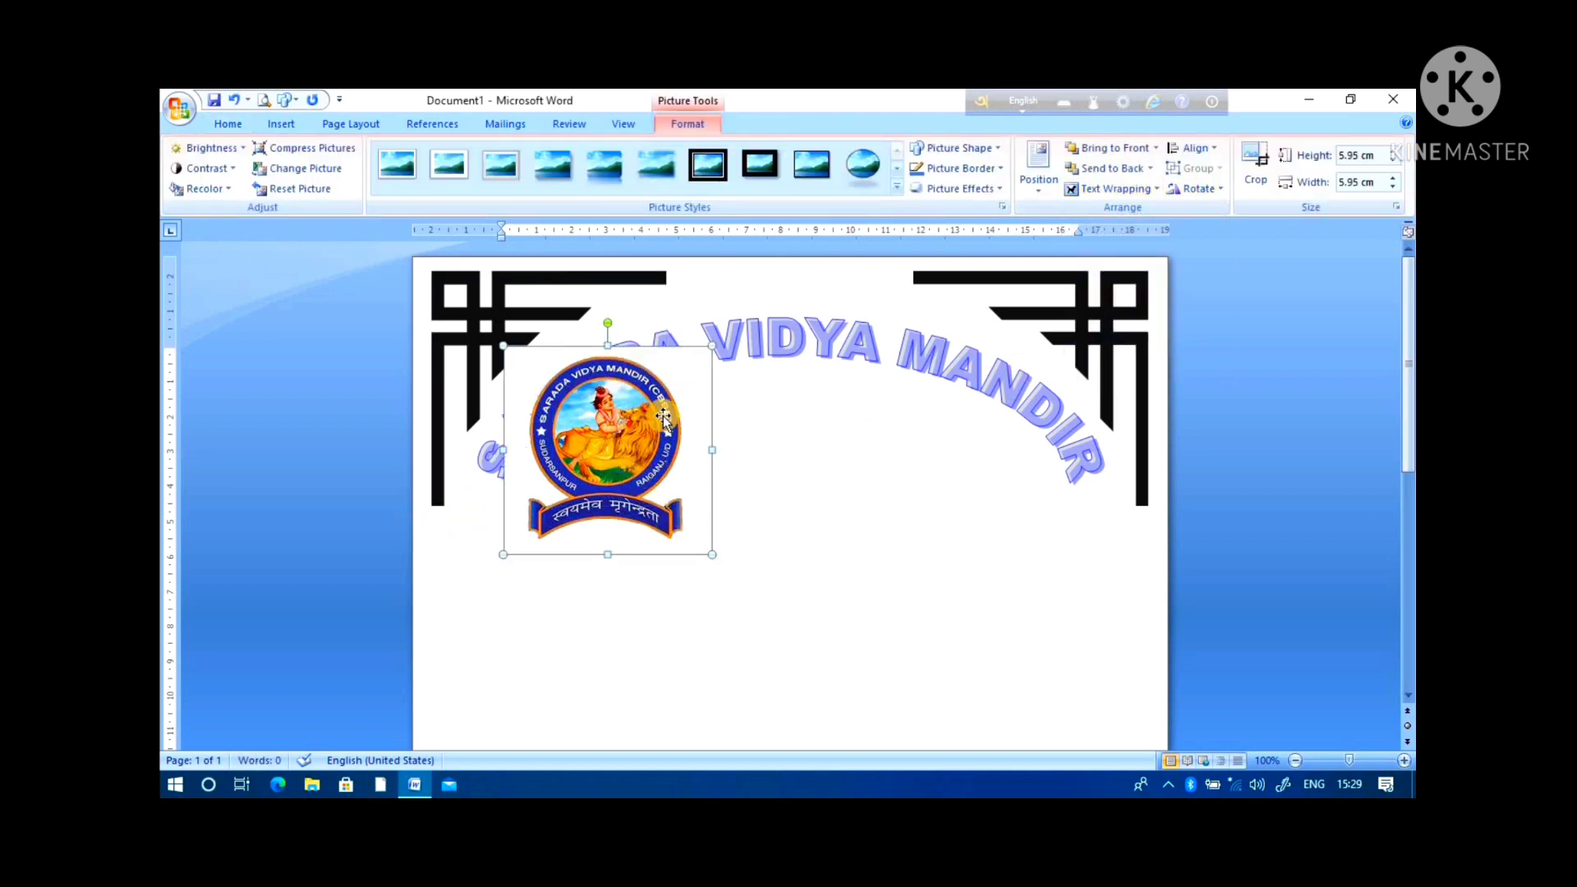
{"action": "left_click_drag", "start_coordinate": [664, 419], "coordinate": [861, 466]}
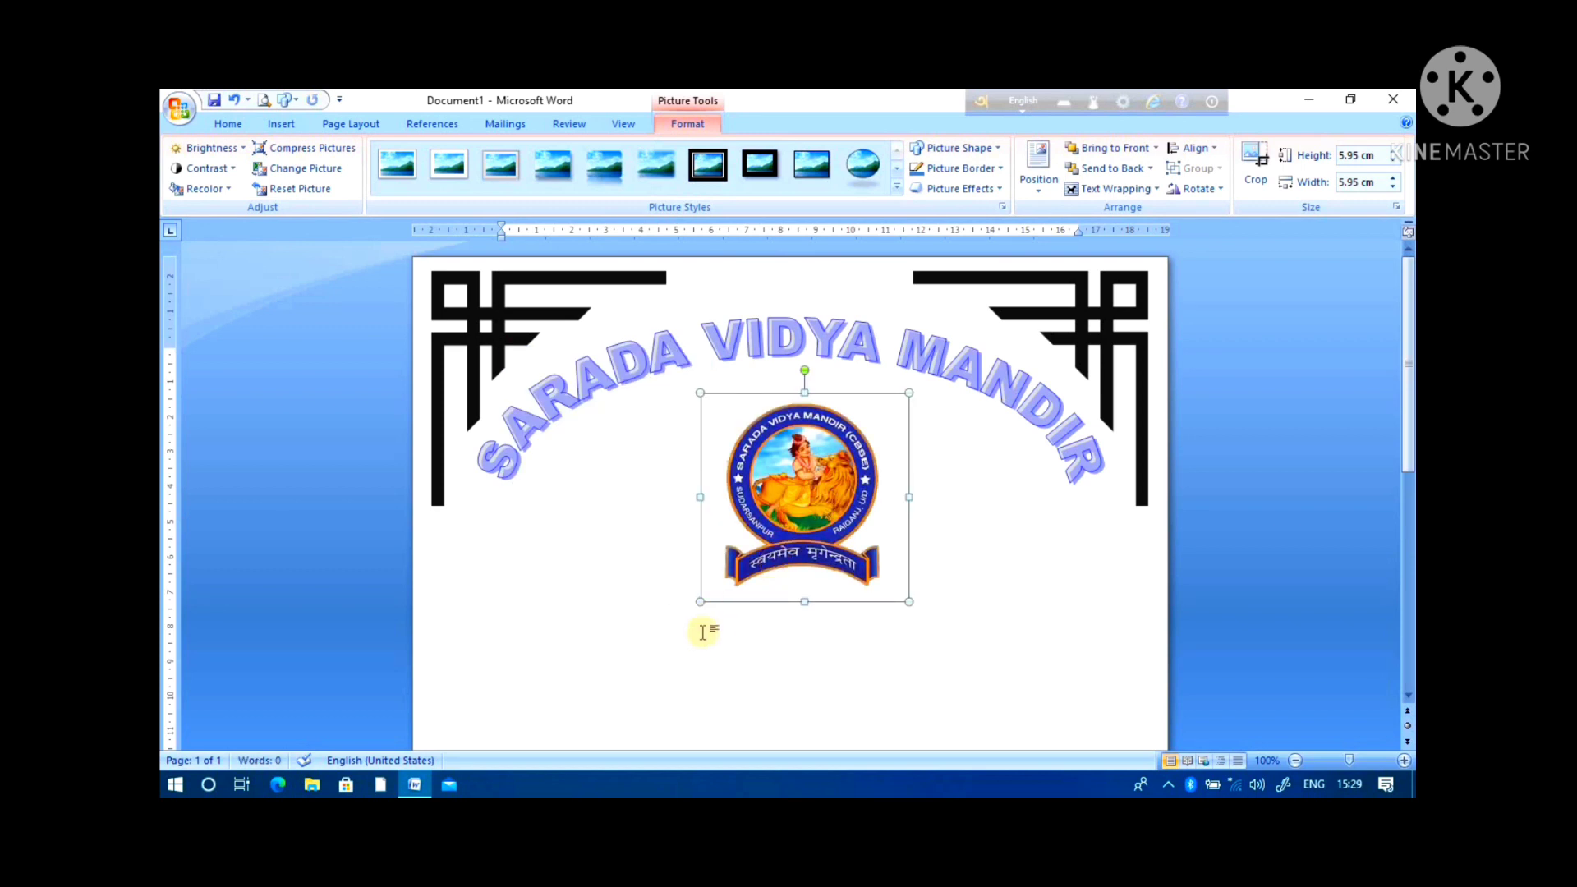
Step: Shrink the emblem proportionally to about 5.64 cm square and centre it under the arched title
{"action": "left_click_drag", "start_coordinate": [701, 602], "coordinate": [713, 583]}
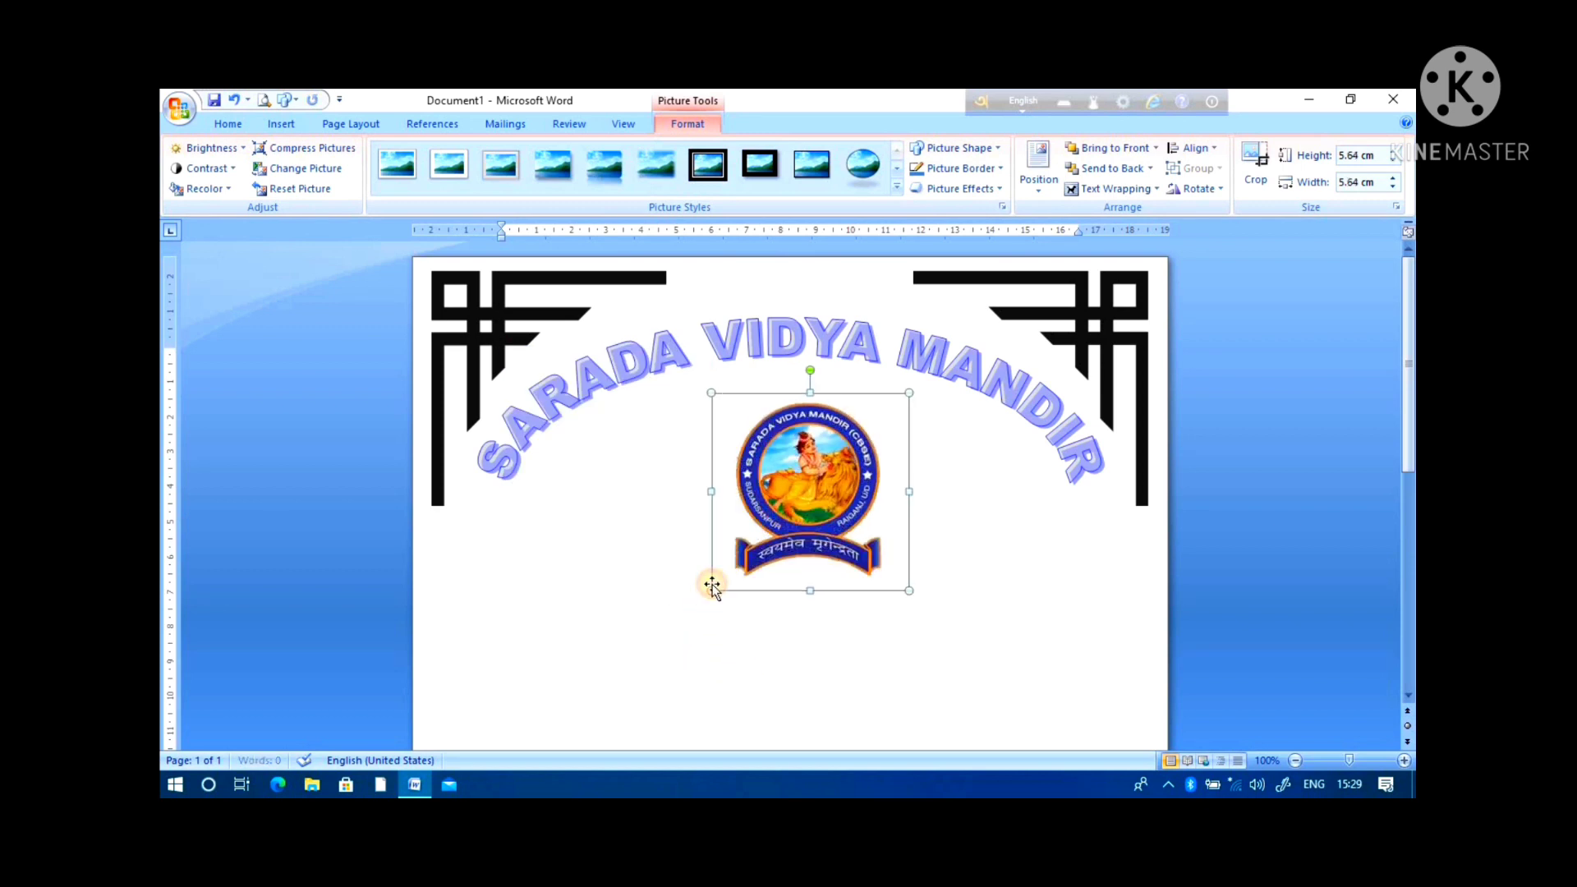
{"action": "left_click", "coordinate": [779, 649]}
{"action": "left_click", "coordinate": [824, 487]}
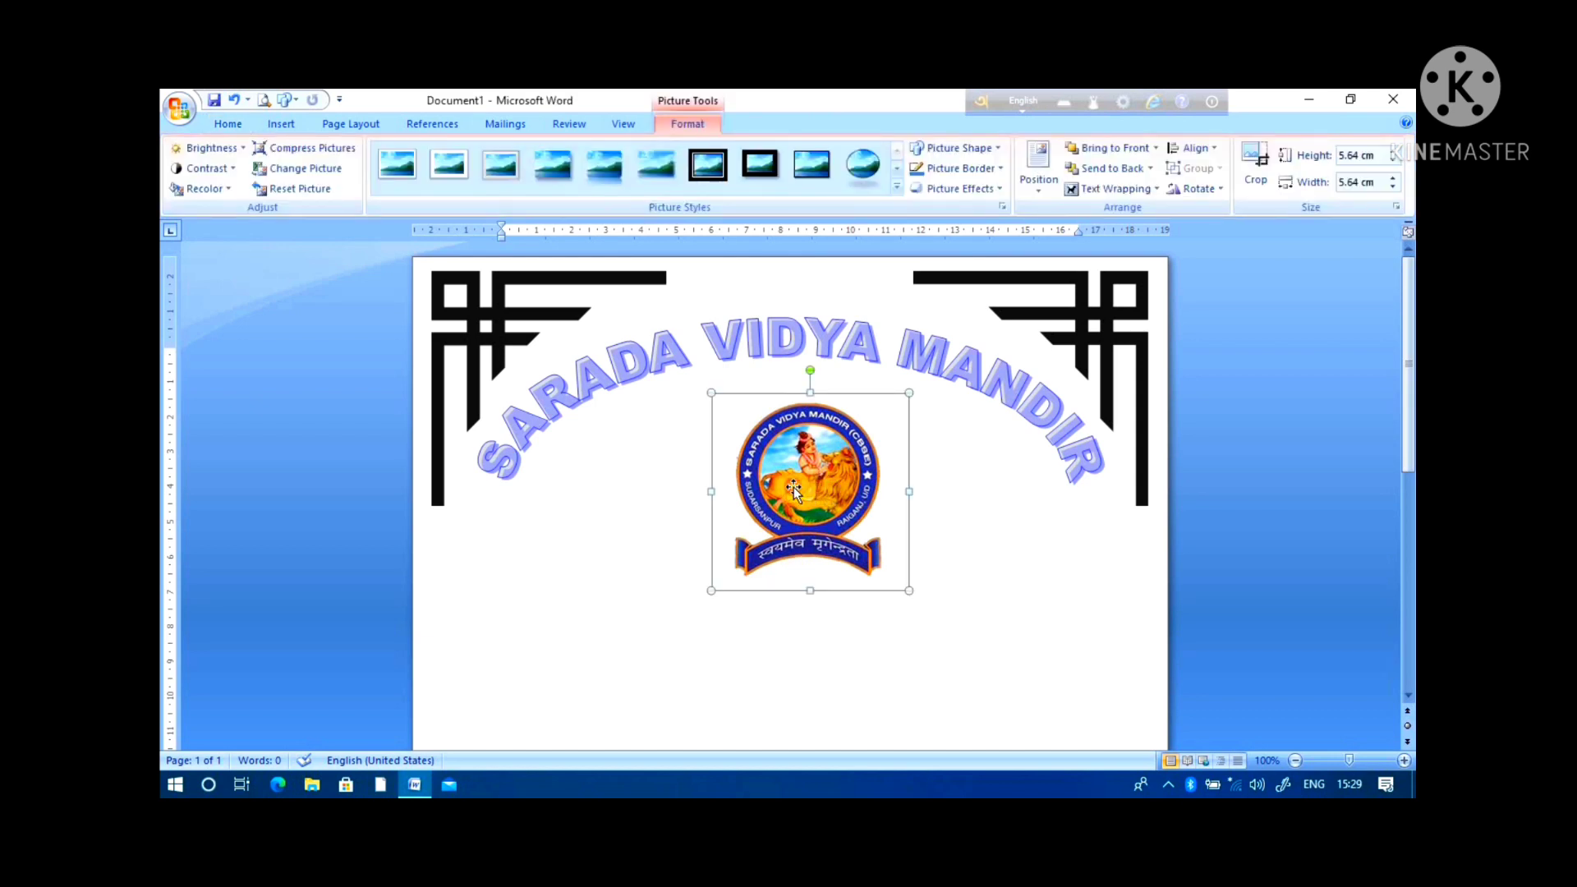
{"action": "left_click_drag", "start_coordinate": [795, 488], "coordinate": [774, 490]}
{"action": "left_click", "coordinate": [865, 682]}
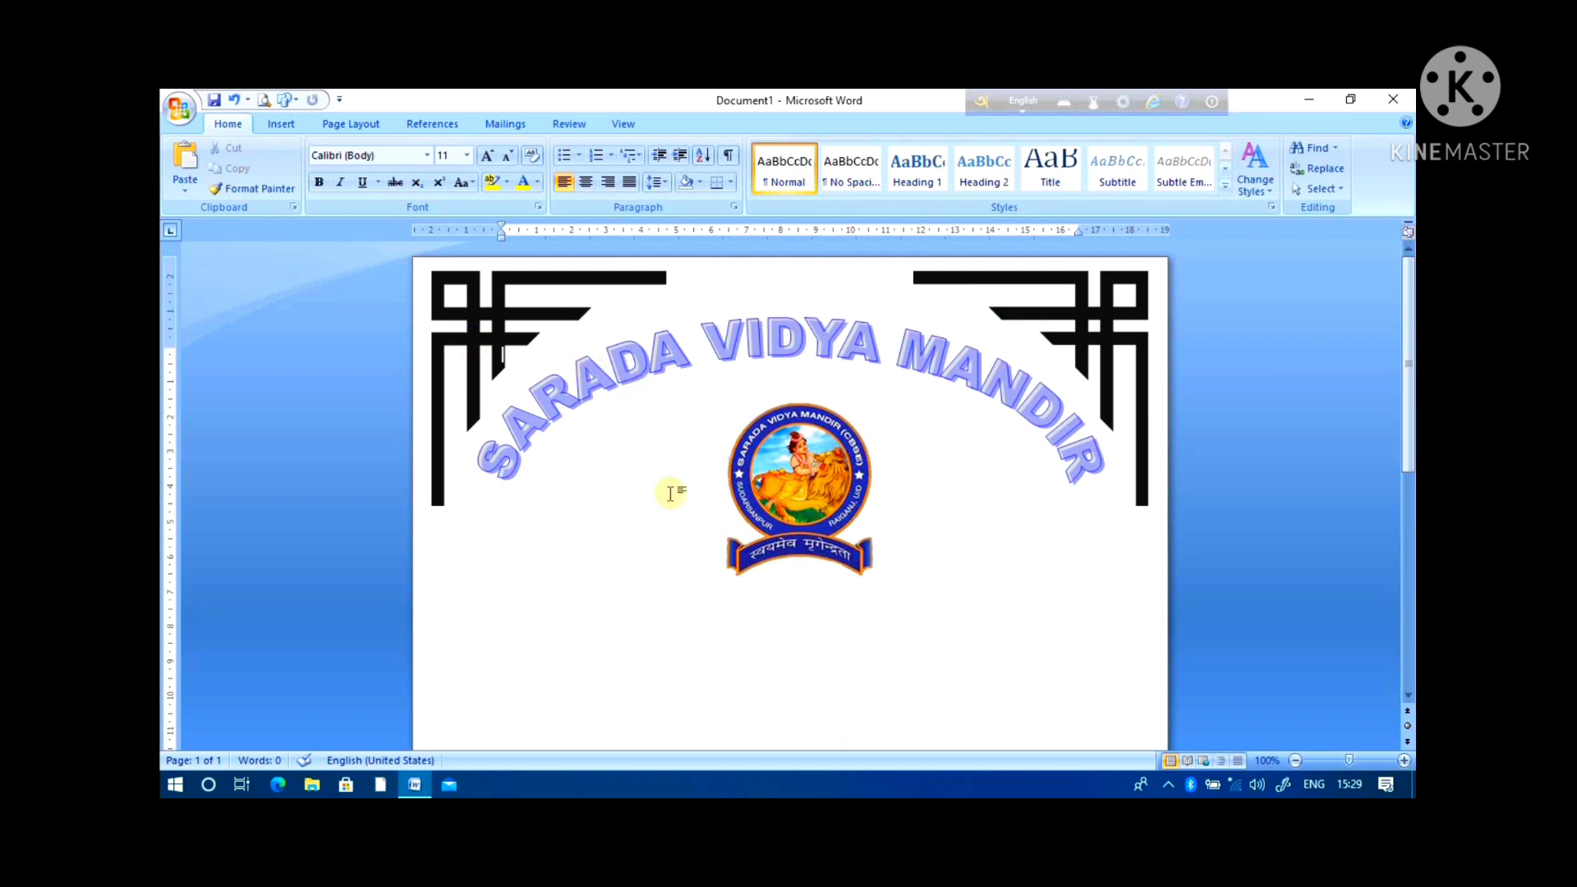
Step: Draw a down ribbon banner about 1.91 cm high and 7.99 cm wide and centre it directly below the emblem
{"action": "key", "text": "super+plus"}
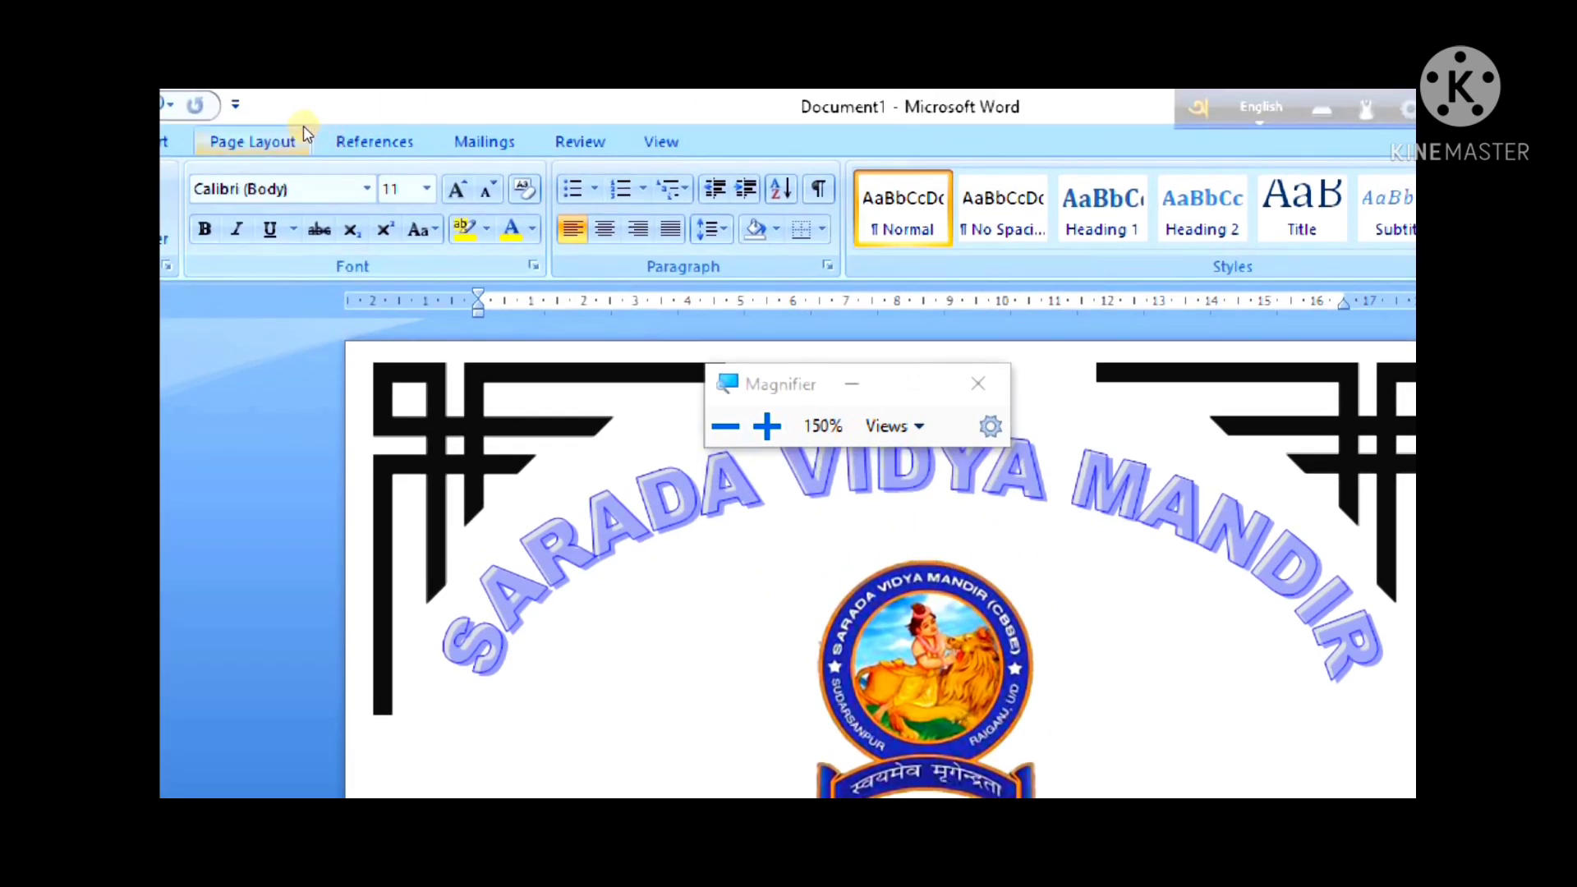
{"action": "left_click", "coordinate": [172, 141]}
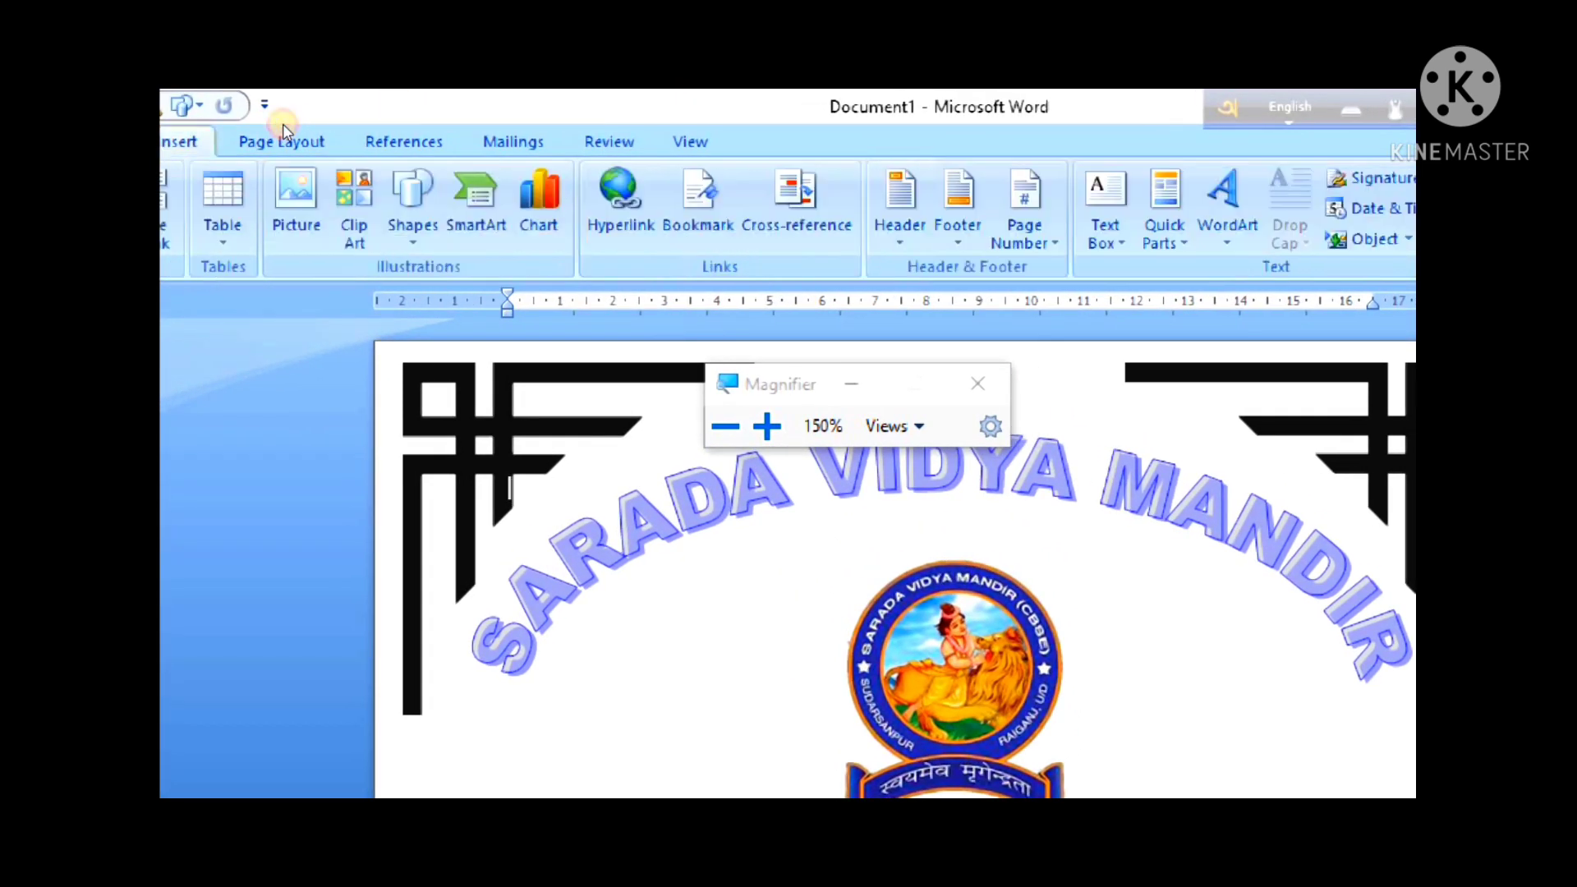
{"action": "left_click", "coordinate": [437, 206]}
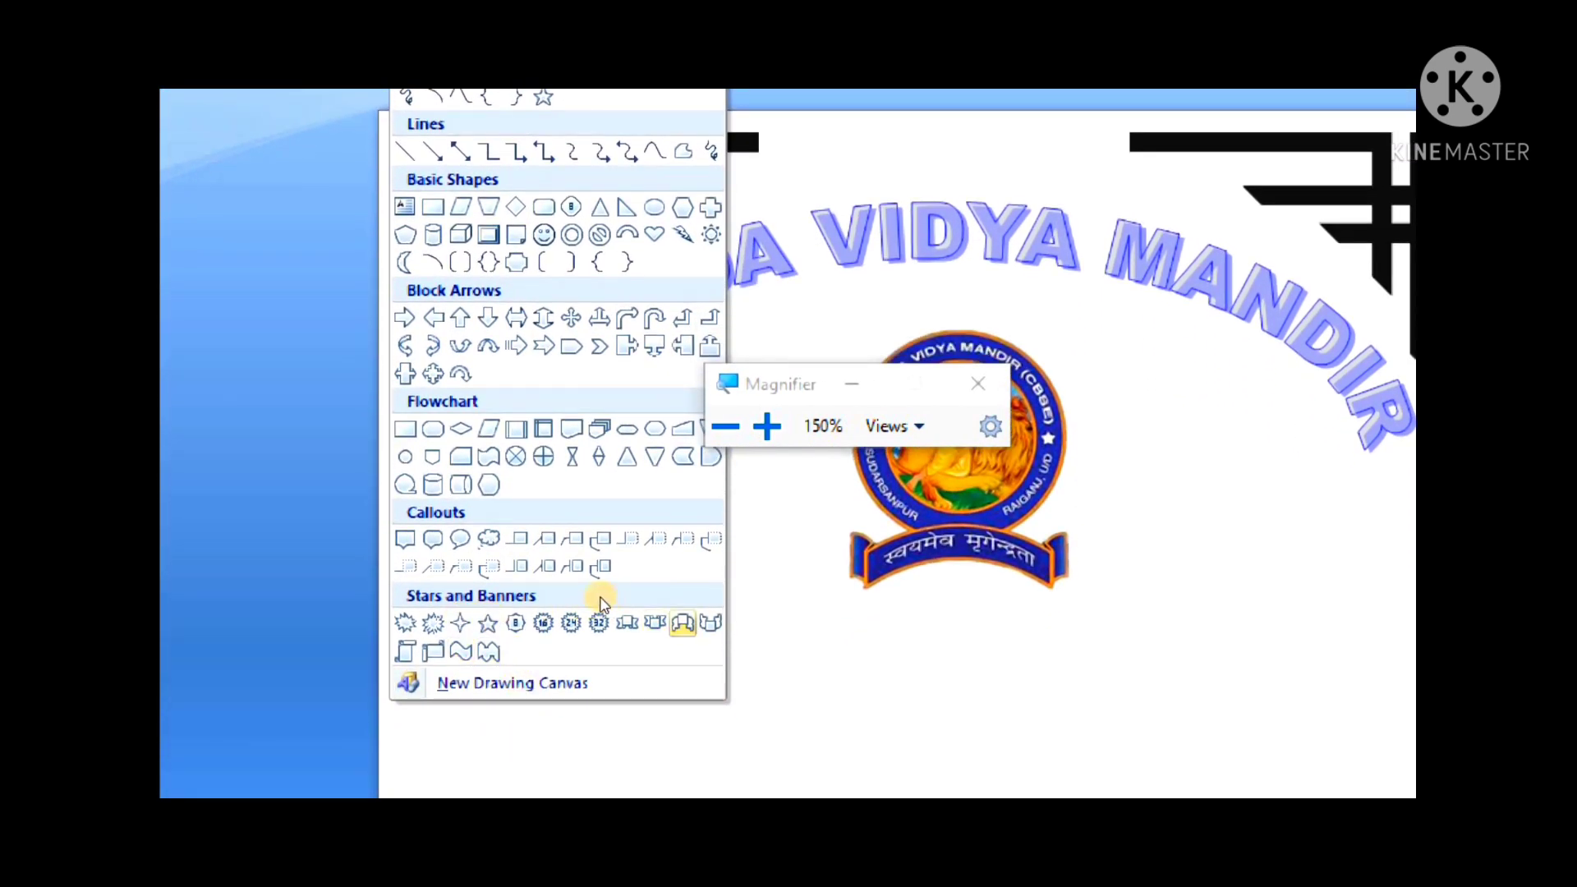
{"action": "left_click", "coordinate": [655, 624]}
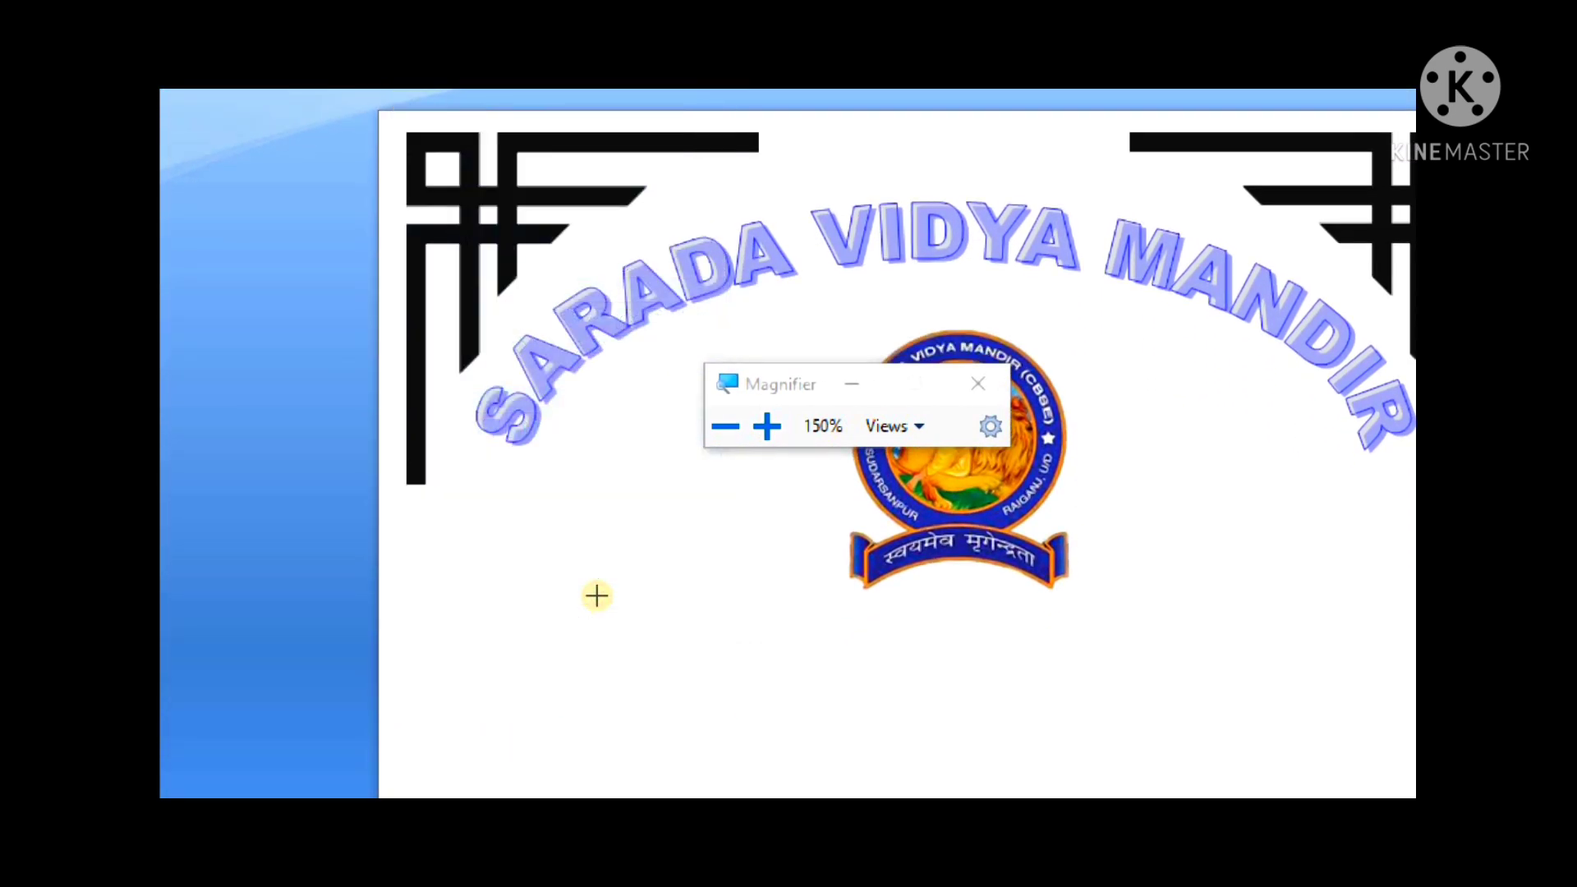
{"action": "left_click_drag", "start_coordinate": [769, 576], "coordinate": [954, 630]}
{"action": "left_click", "coordinate": [979, 383]}
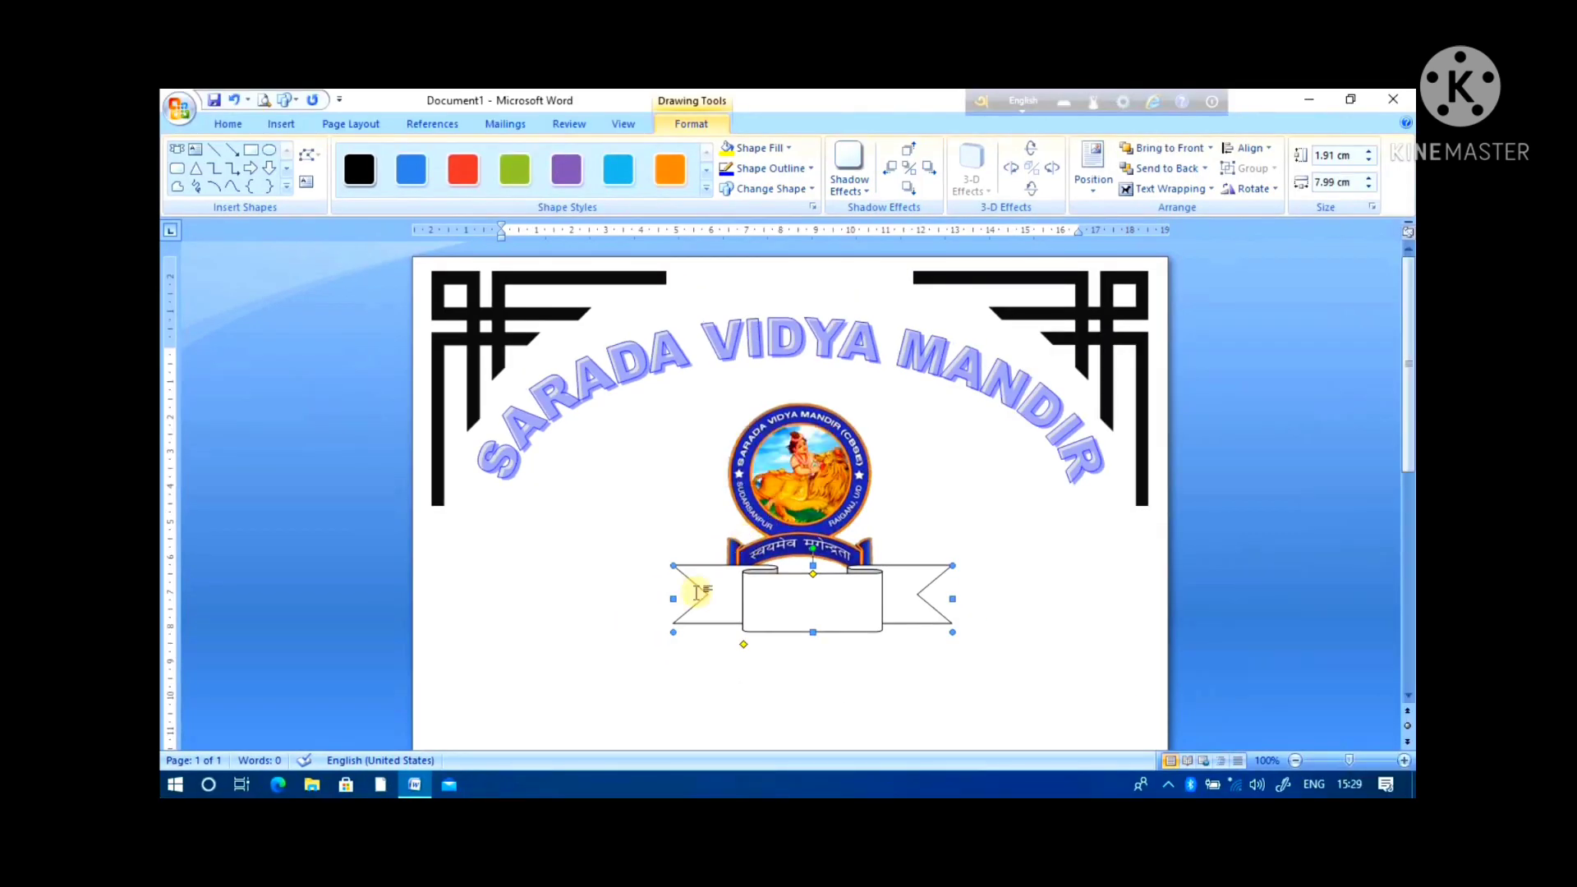
{"action": "mouse_move", "coordinate": [792, 596]}
{"action": "left_mouse_down"}
{"action": "mouse_move", "coordinate": [775, 594]}
{"action": "mouse_move", "coordinate": [788, 619]}
{"action": "left_mouse_up"}
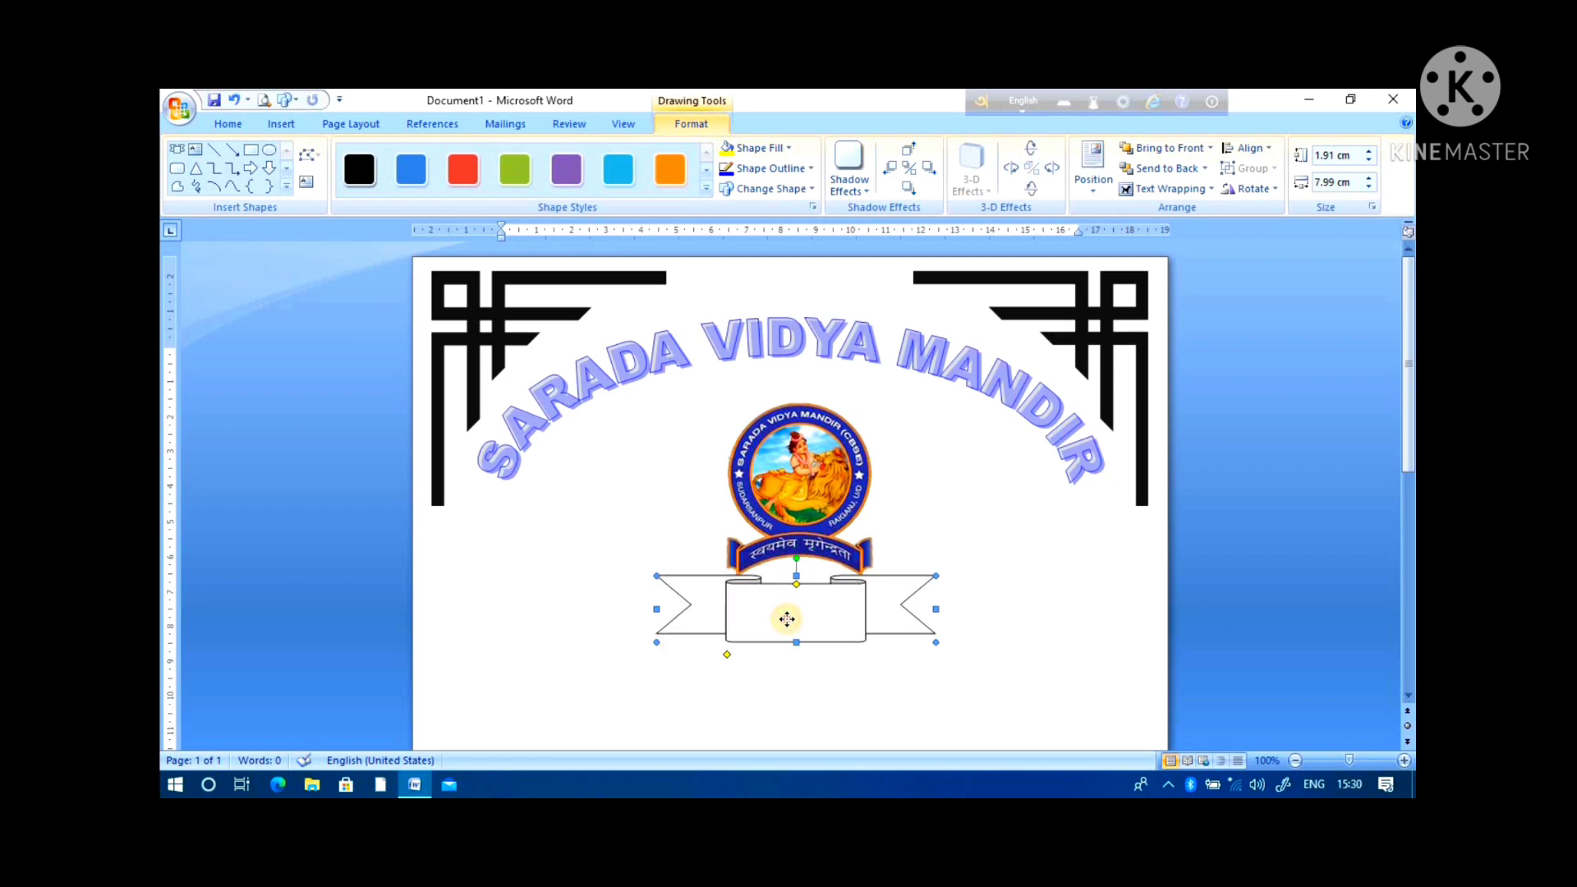
{"action": "left_click", "coordinate": [961, 505]}
{"action": "left_click", "coordinate": [962, 613]}
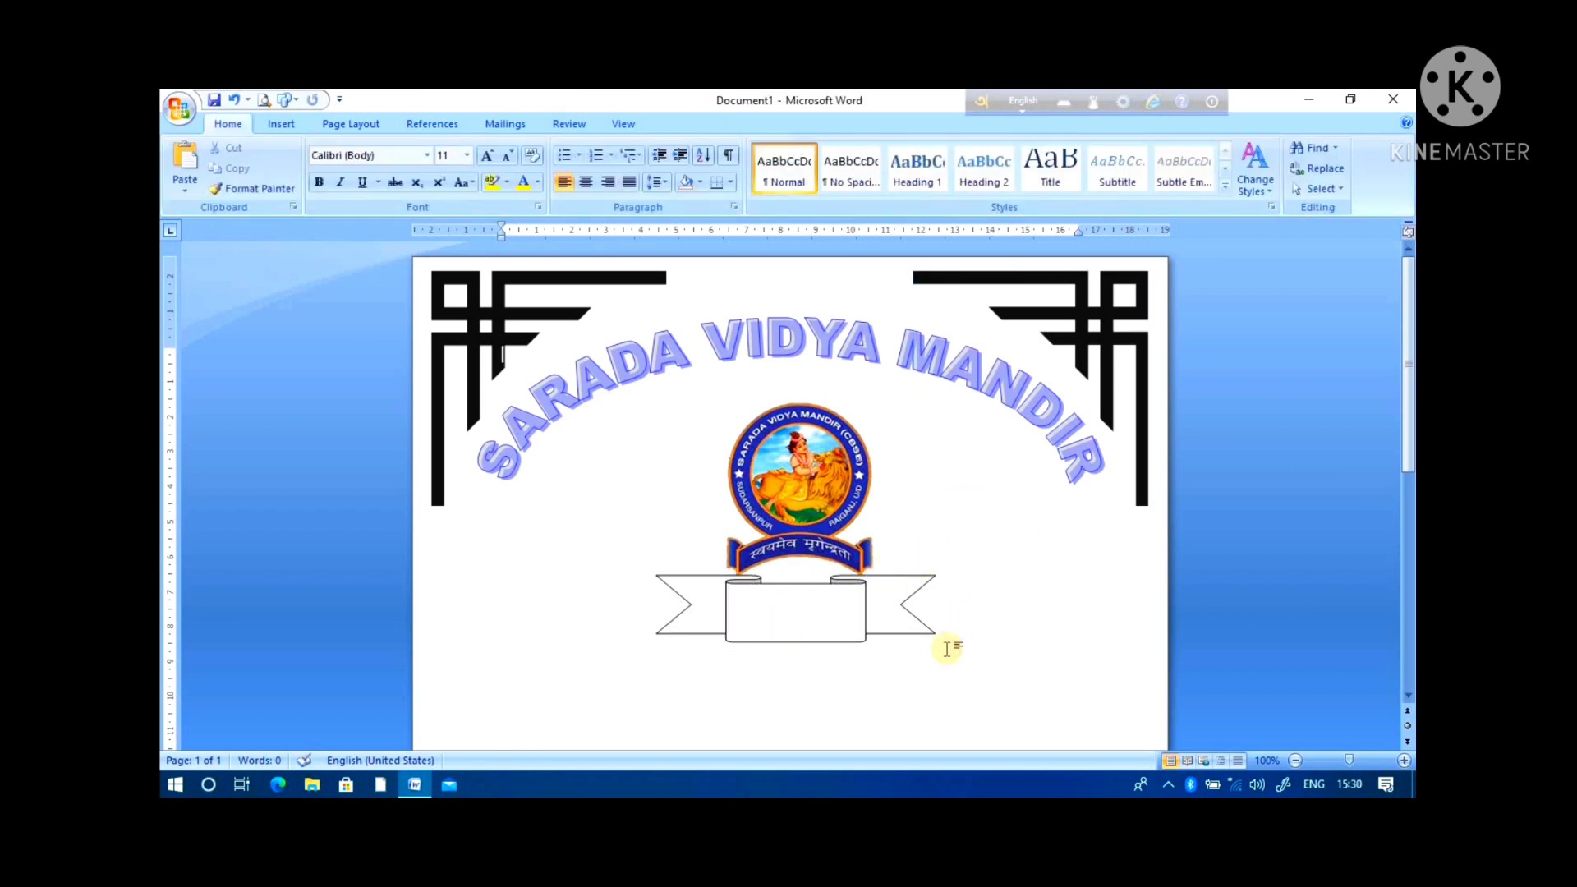
Step: Draw a text box about 1.54 cm high and 4.6 cm wide below the ribbon and enter "ESTD-1995" in it
{"action": "scroll", "coordinate": [797, 616], "scroll_direction": "down", "scroll_amount": 2}
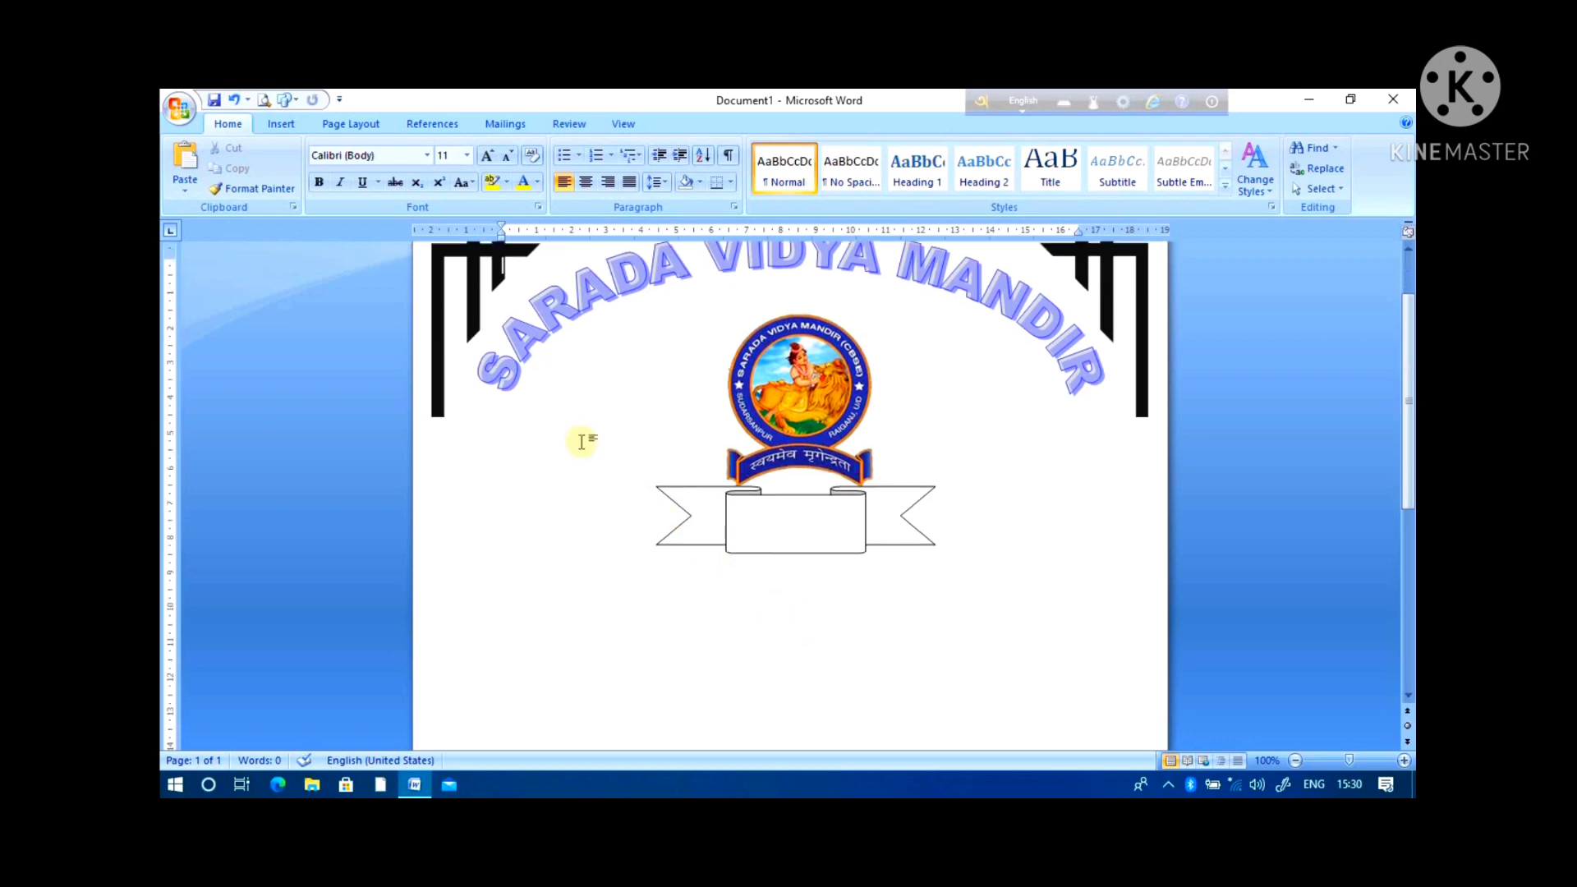
{"action": "left_click", "coordinate": [283, 123]}
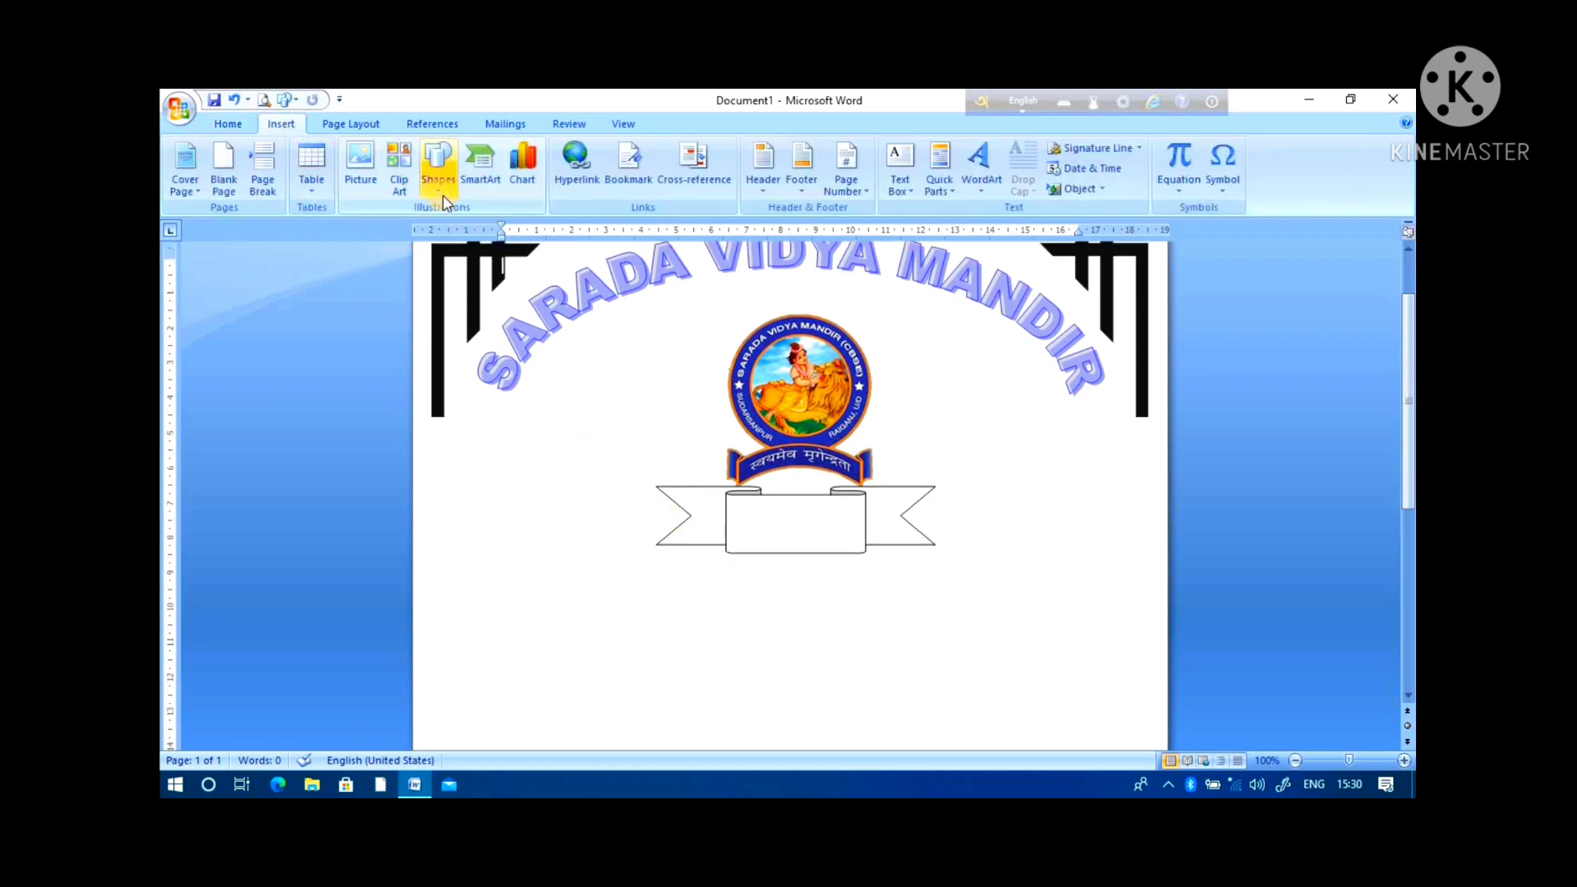
{"action": "key", "text": "super+plus"}
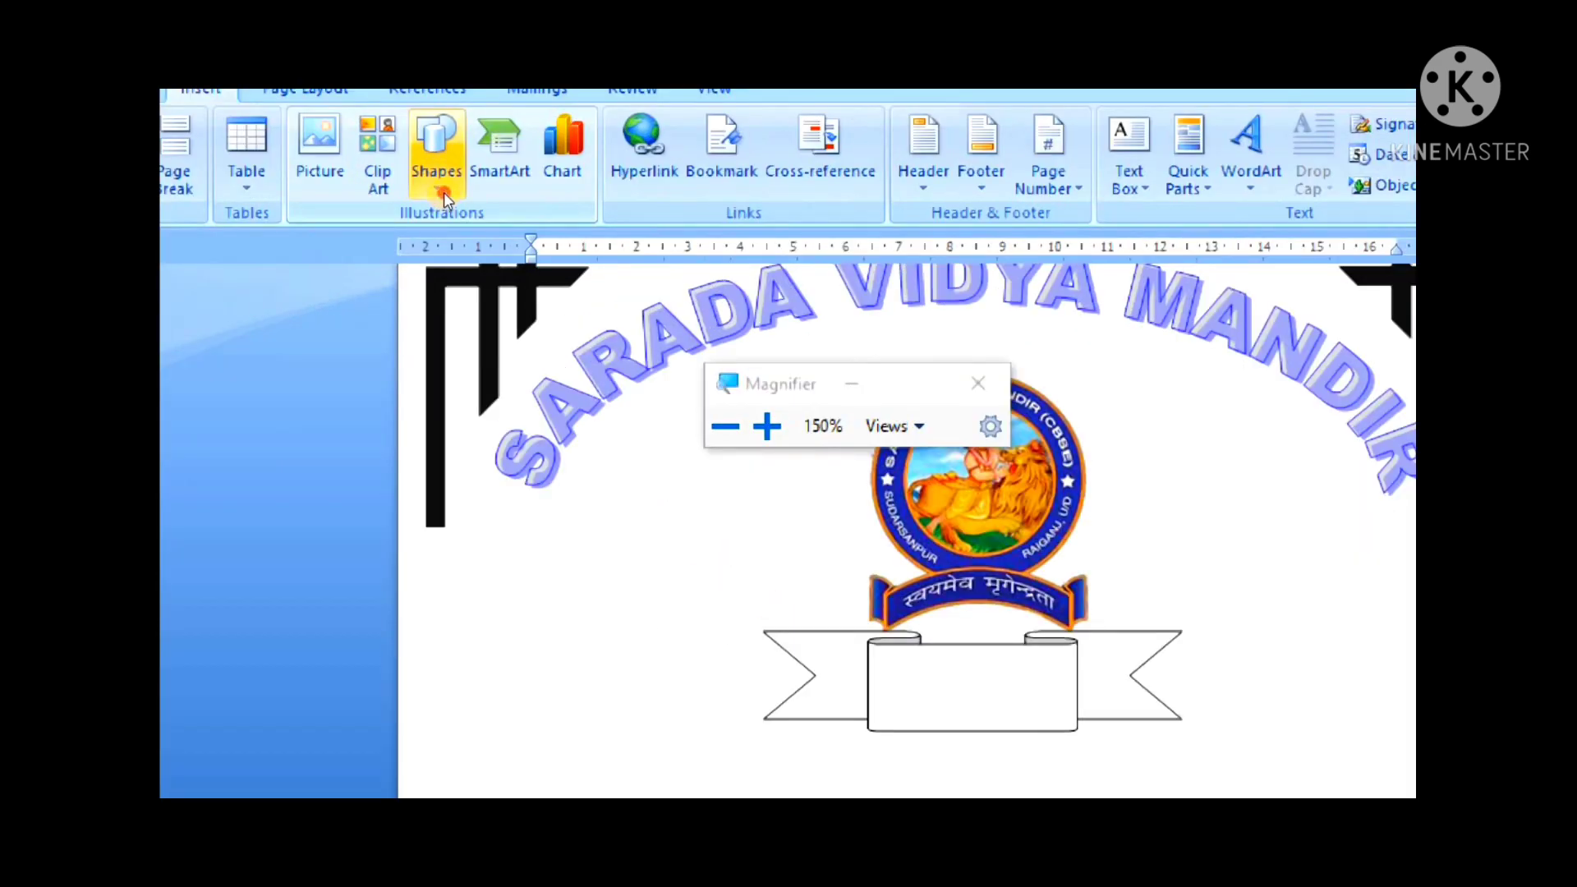
{"action": "left_click", "coordinate": [442, 195]}
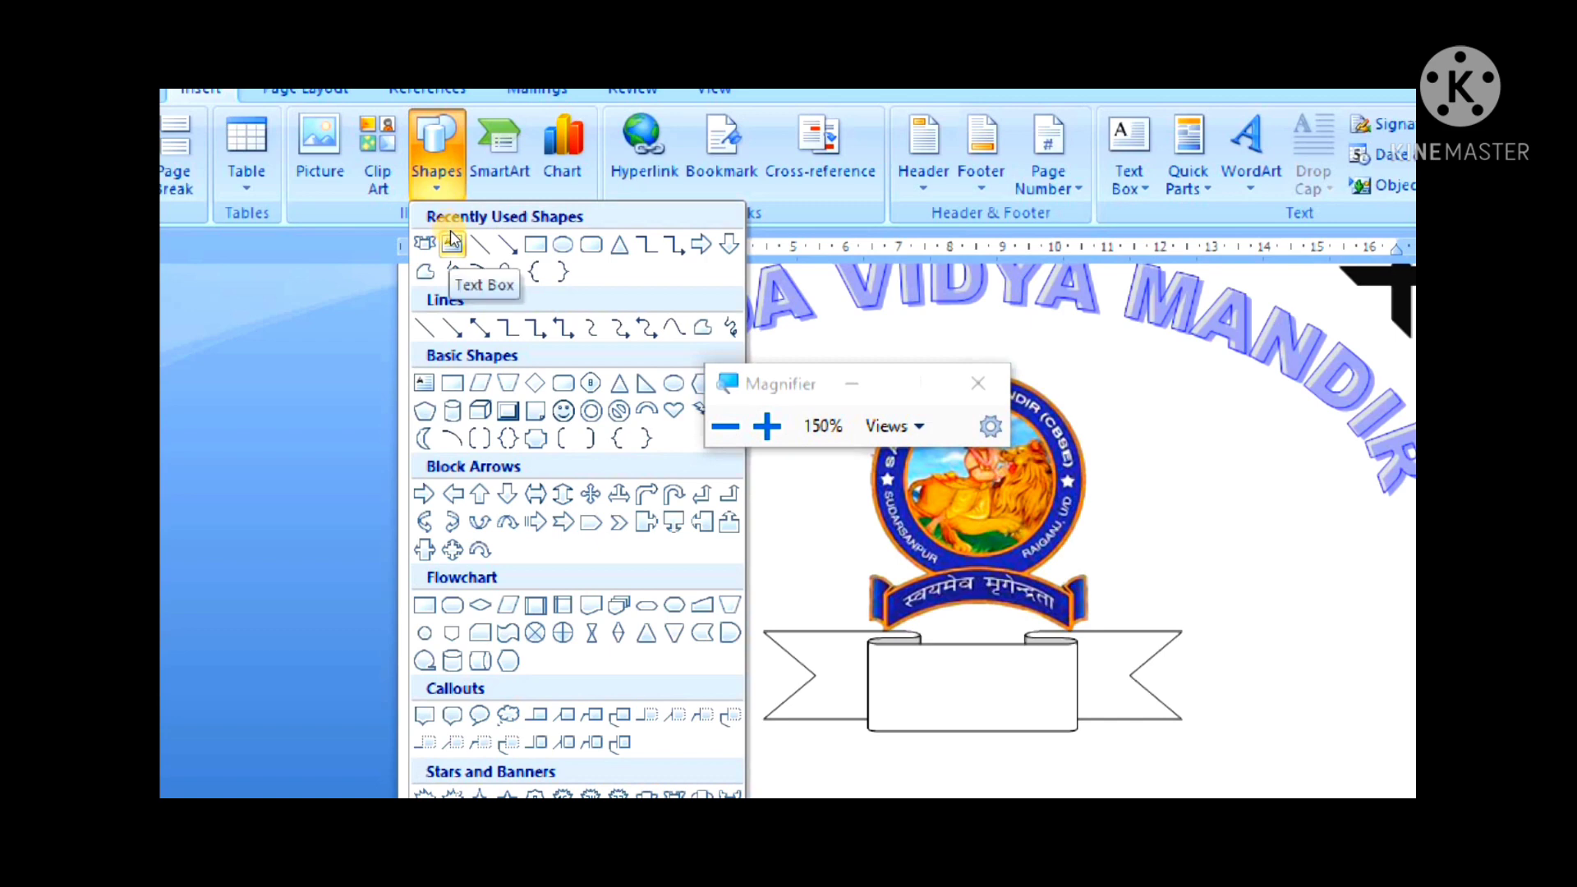
{"action": "left_click", "coordinate": [450, 236]}
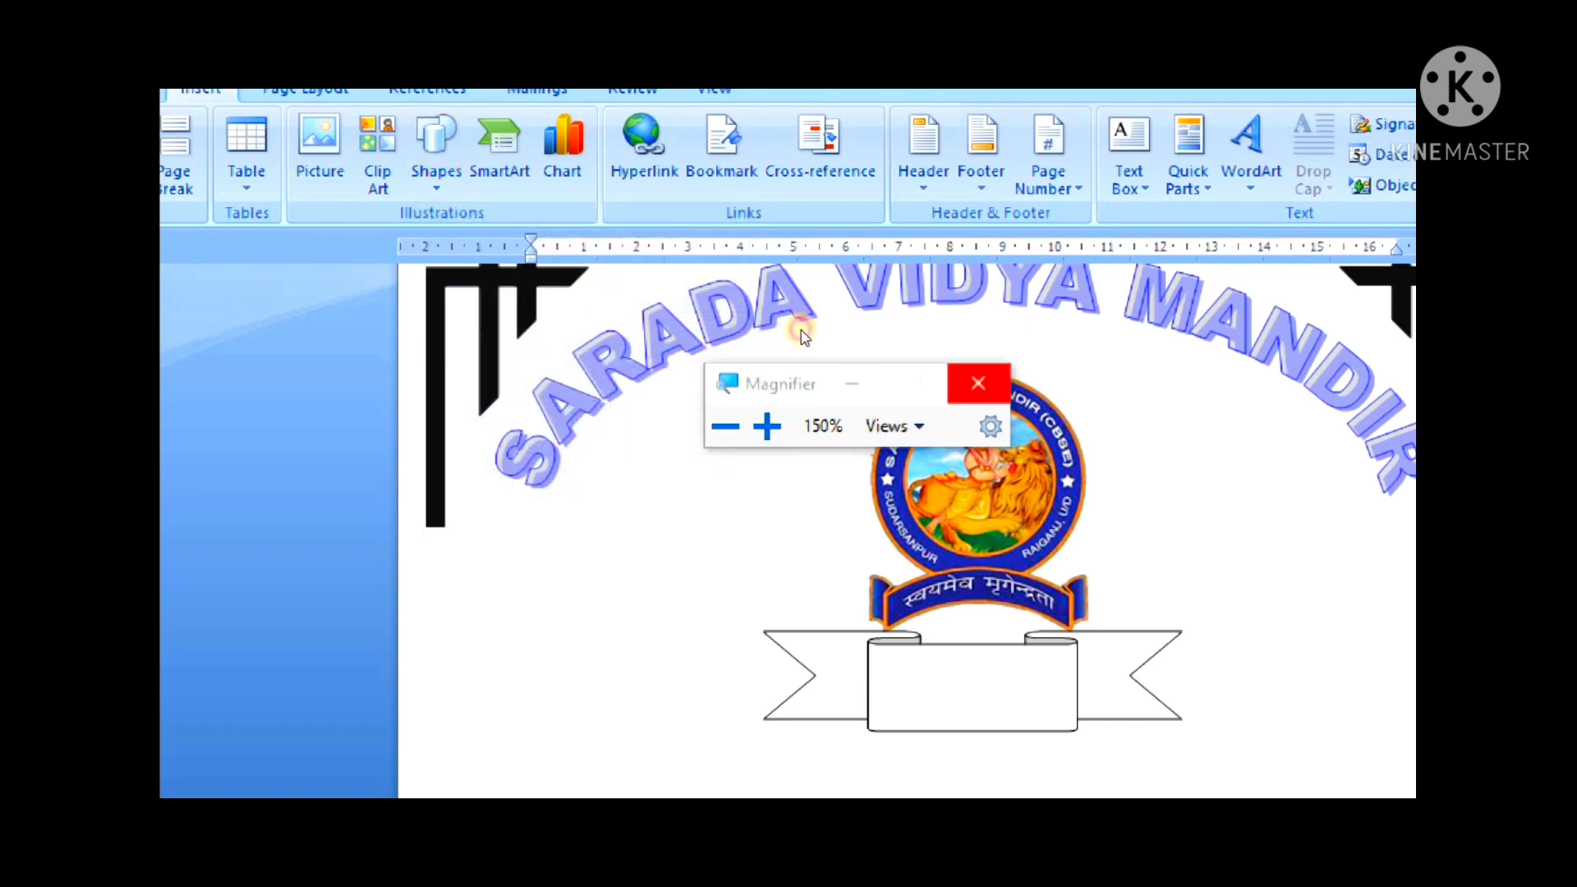
{"action": "left_click", "coordinate": [978, 383]}
{"action": "left_click_drag", "start_coordinate": [639, 609], "coordinate": [805, 667]}
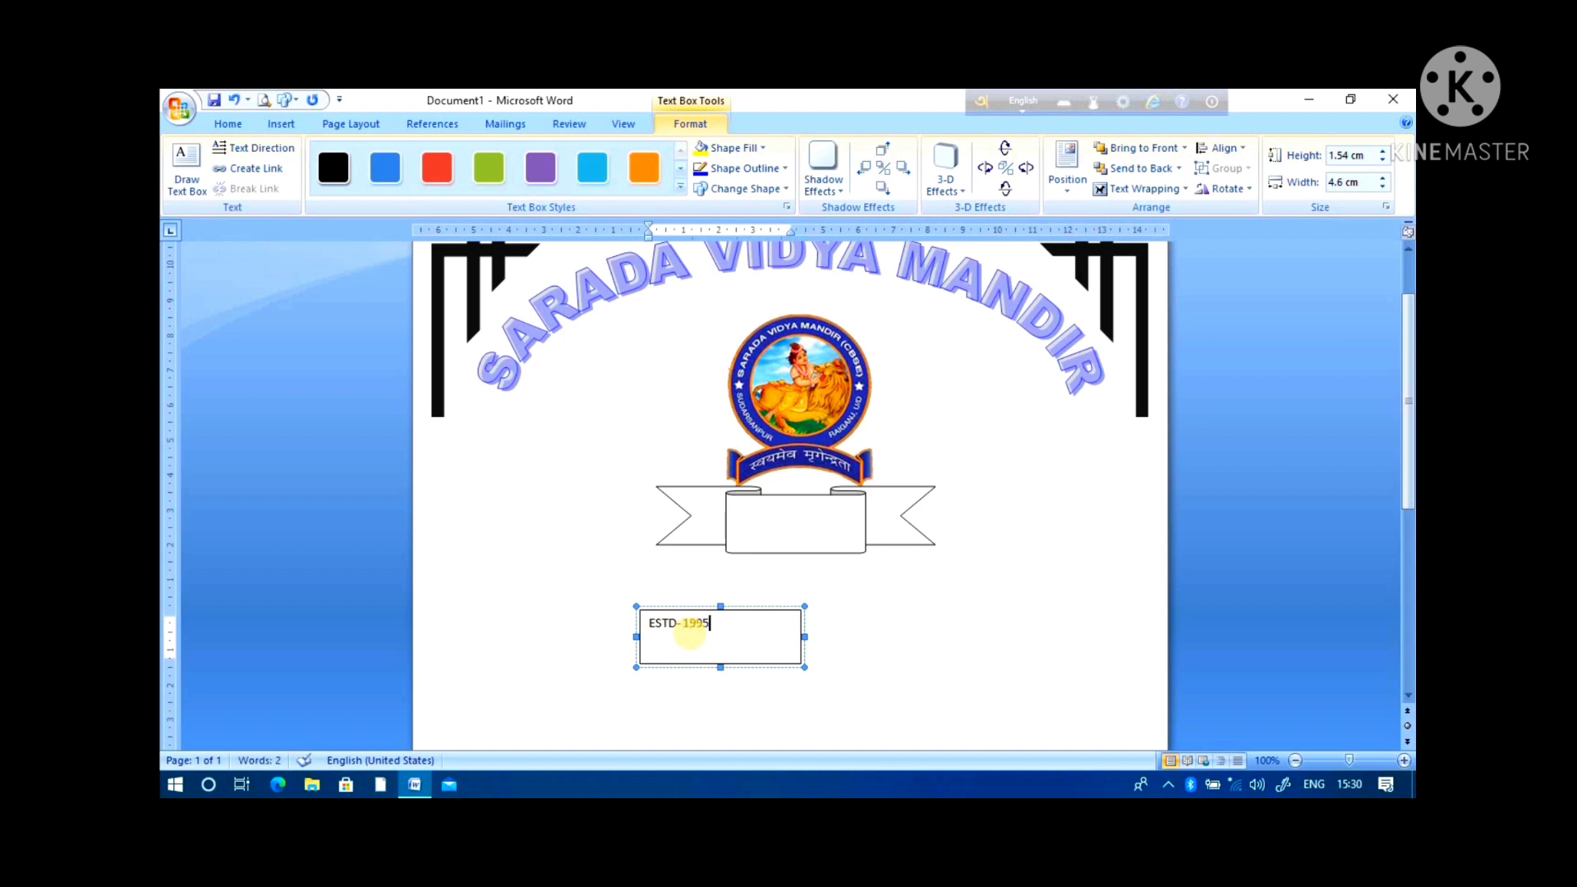
Step: Select the "ESTD-1995" text, try a white font colour on it, and set the colour back to black
{"action": "left_click_drag", "start_coordinate": [651, 623], "coordinate": [717, 653]}
{"action": "left_click", "coordinate": [228, 123]}
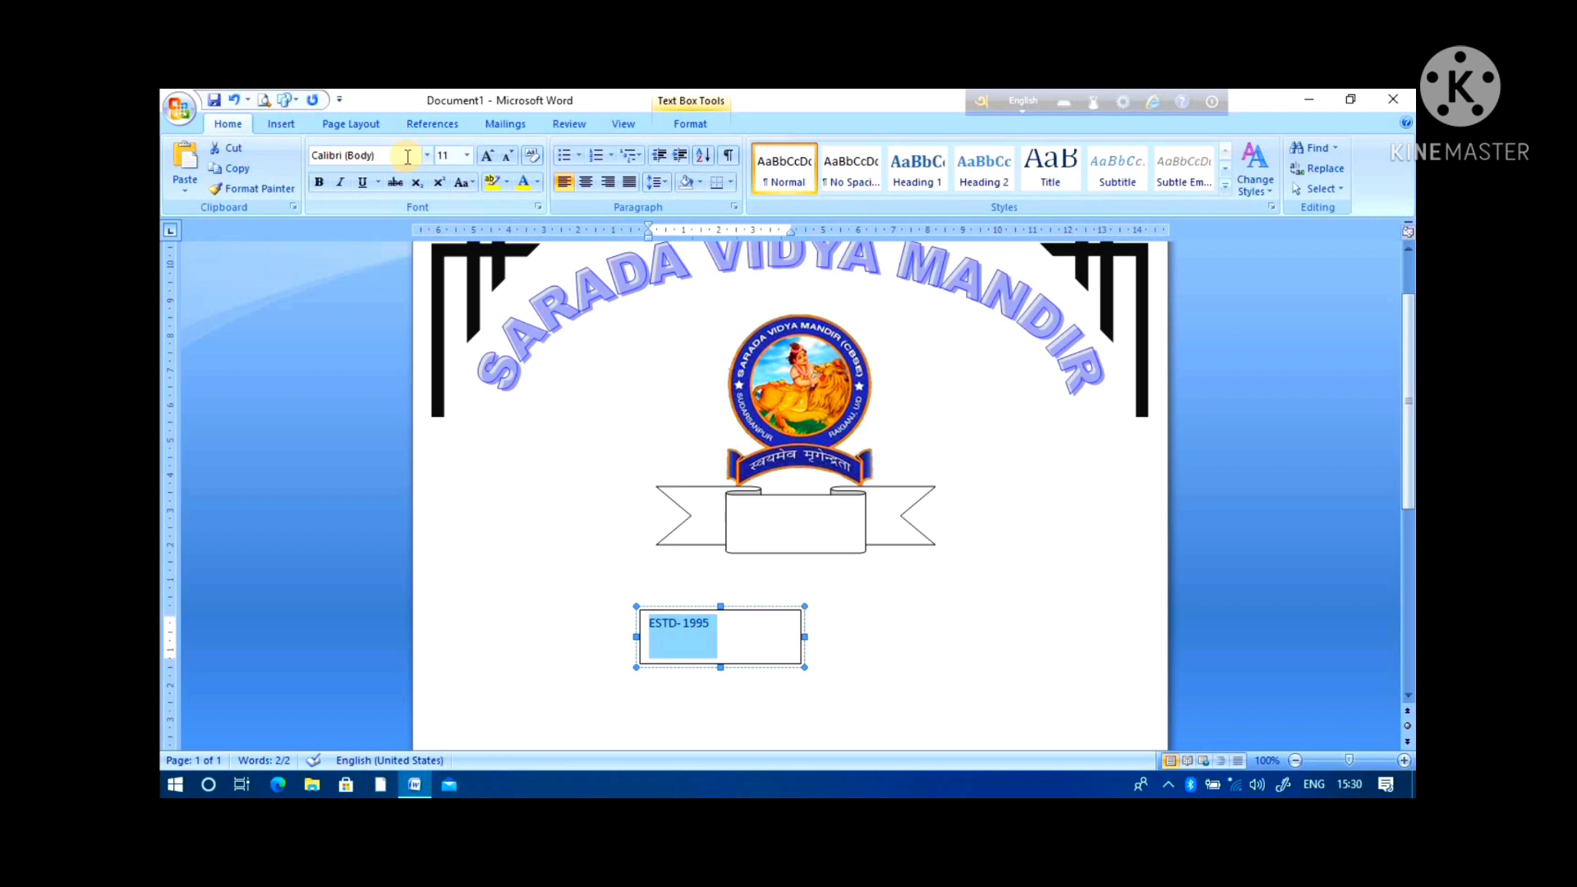
{"action": "left_click", "coordinate": [536, 182]}
{"action": "left_click", "coordinate": [521, 241]}
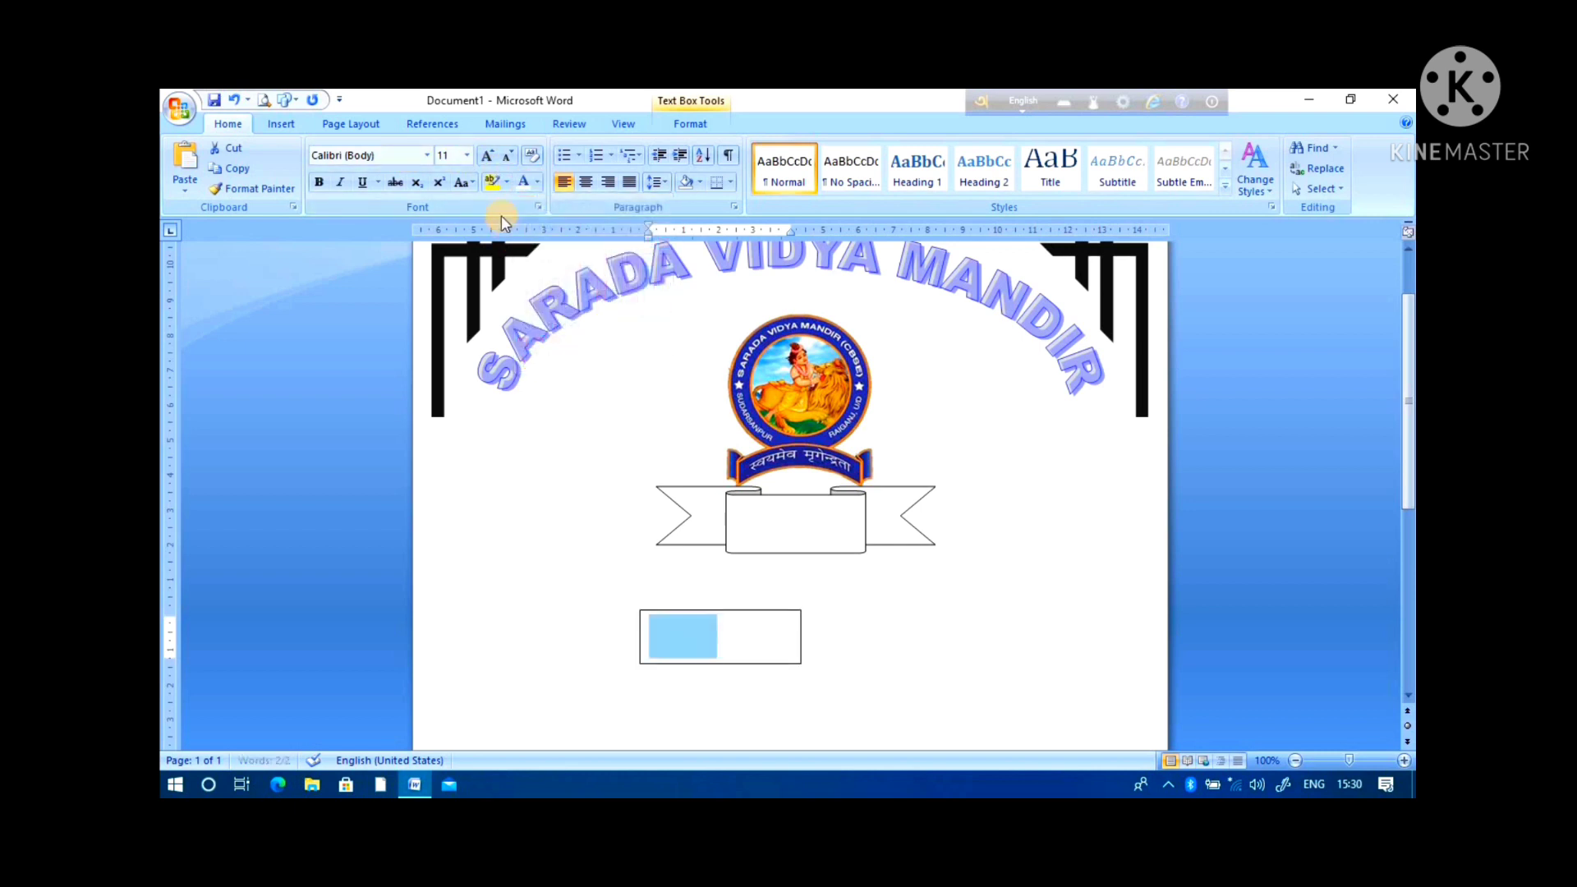
{"action": "left_click", "coordinate": [536, 183]}
{"action": "left_click", "coordinate": [542, 205]}
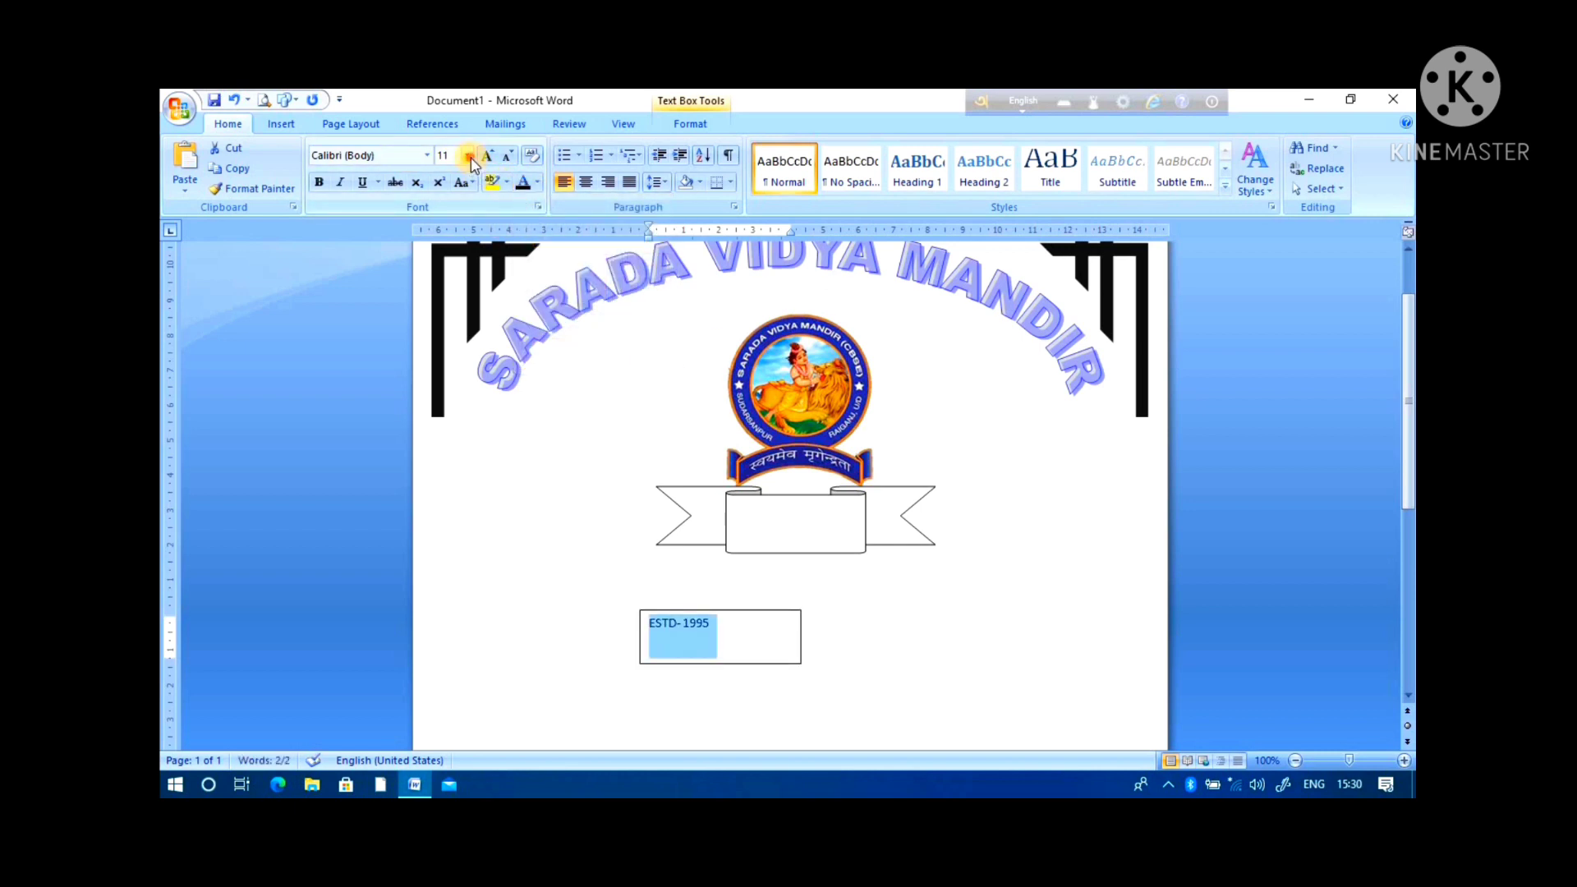
Step: Set the selected "ESTD-1995" text to font size 18 and make it bold
{"action": "left_click", "coordinate": [468, 156]}
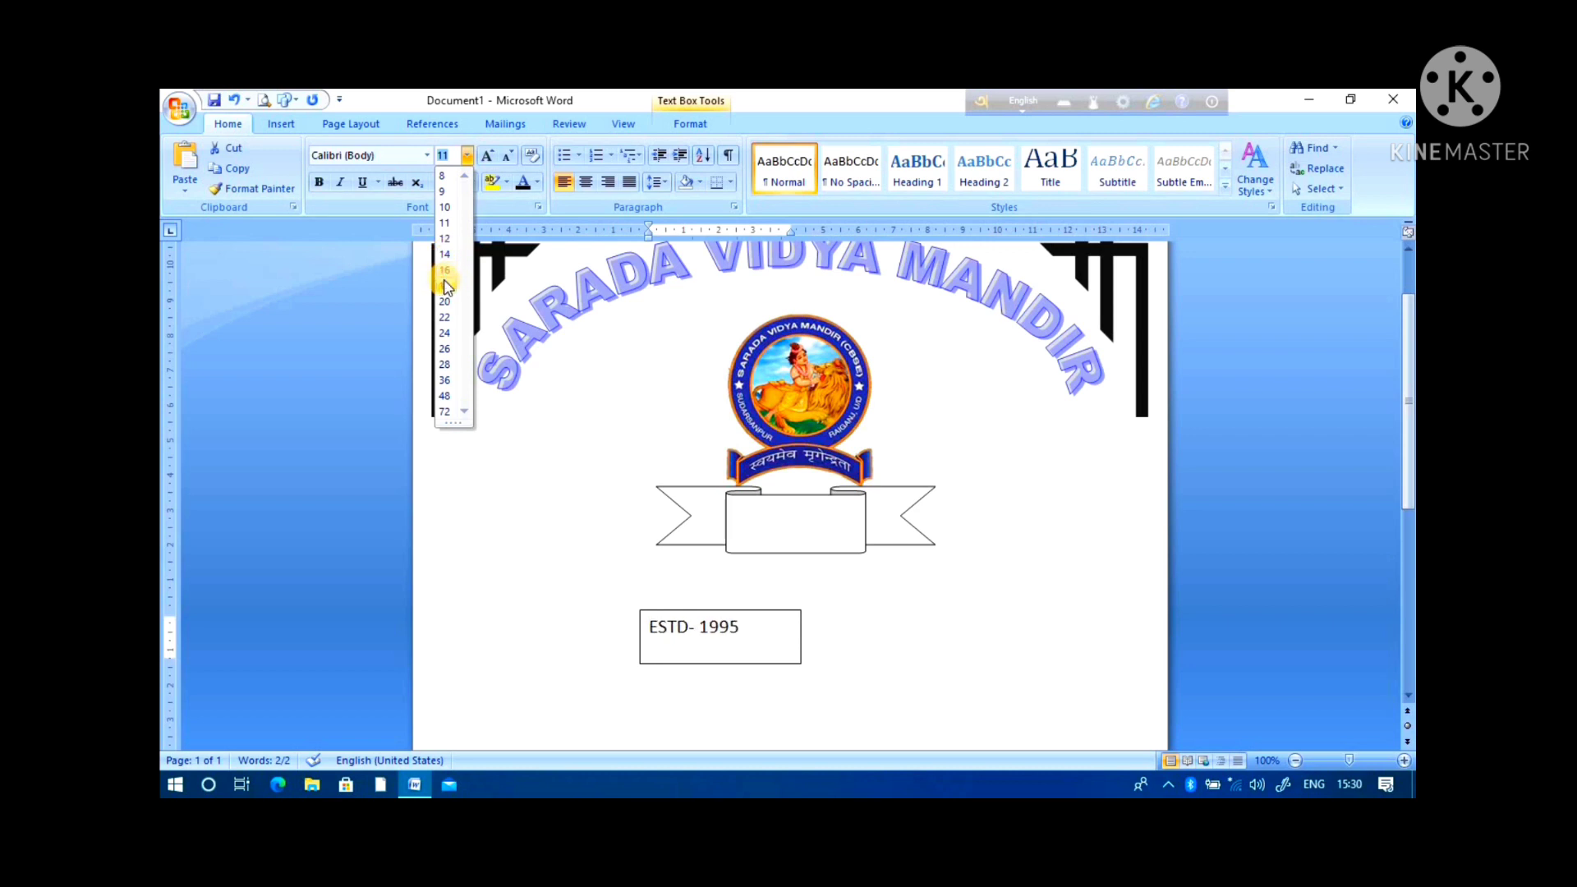
{"action": "left_click", "coordinate": [445, 286]}
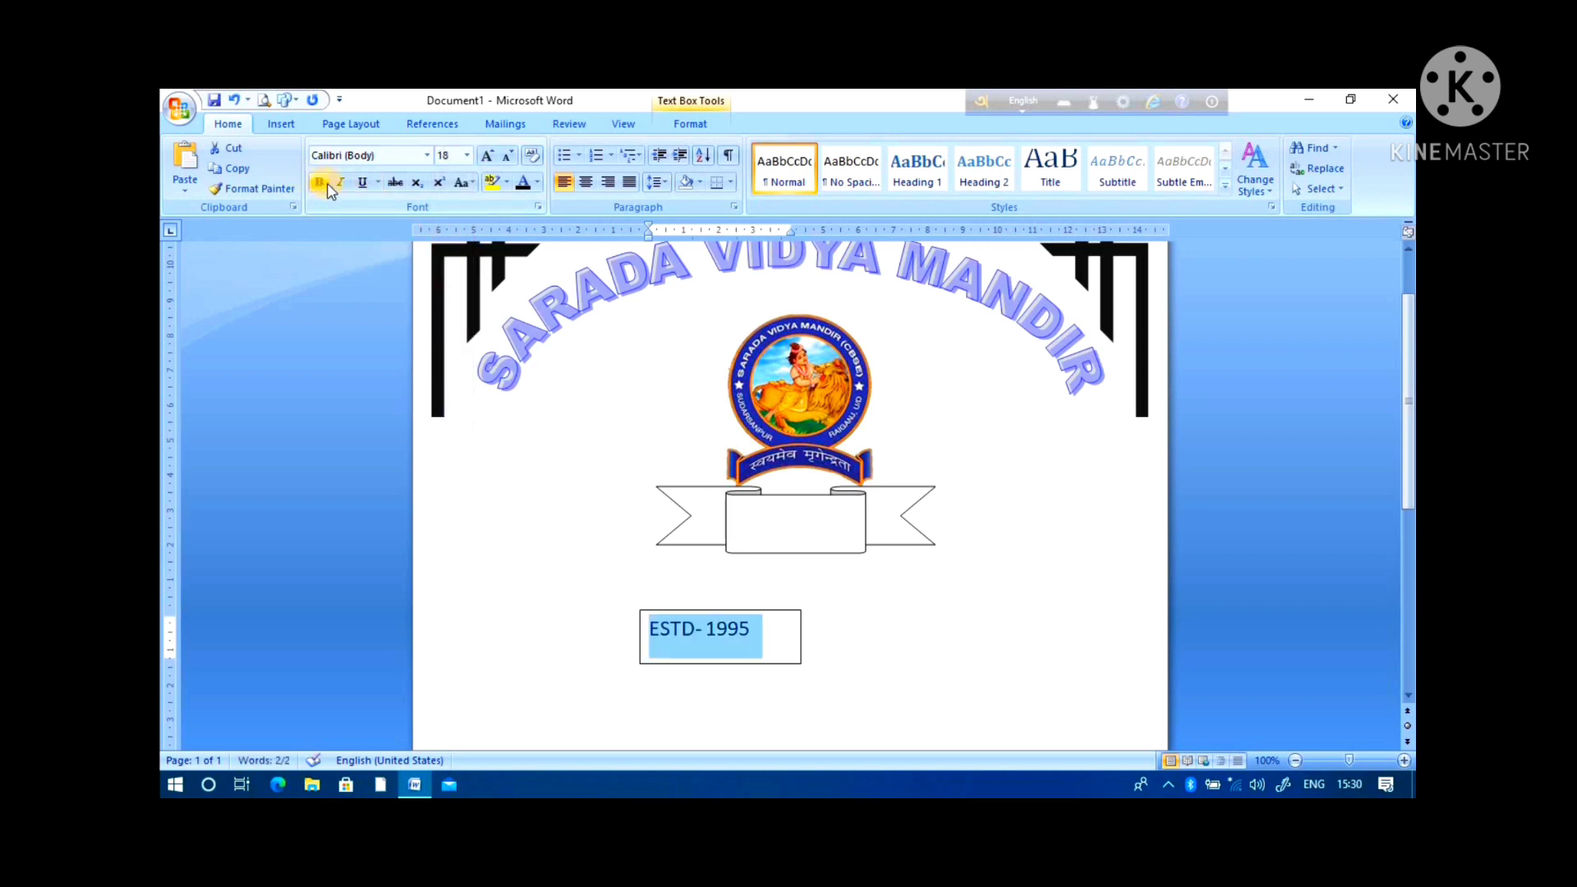
{"action": "left_click", "coordinate": [325, 184]}
{"action": "left_click", "coordinate": [537, 183]}
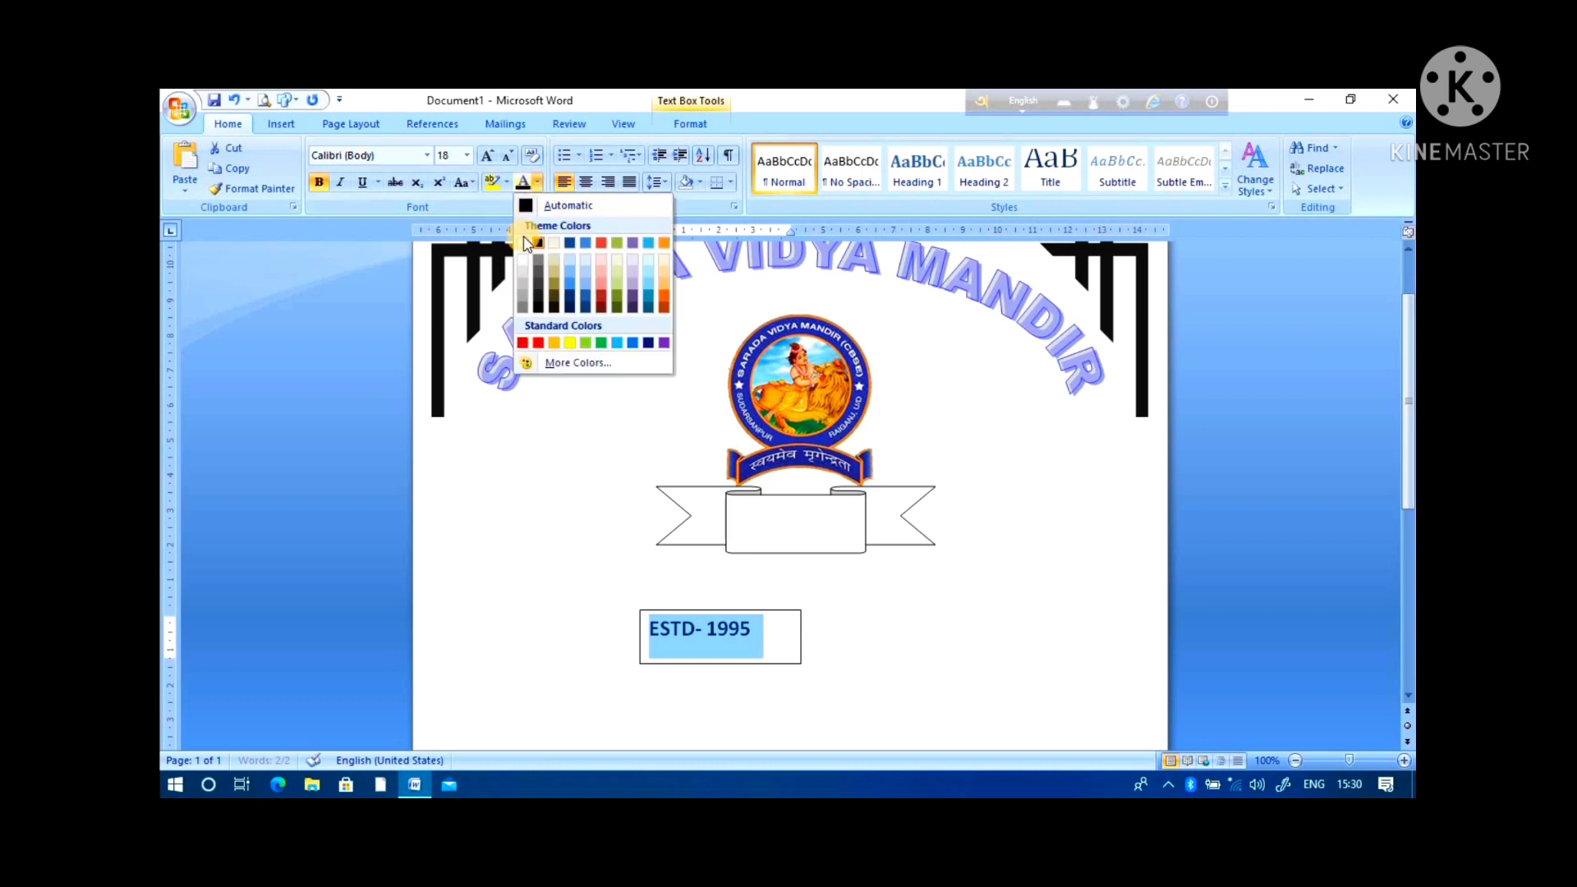
Step: Fill the "ESTD-1995" text box with the standard blue colour
{"action": "left_click", "coordinate": [667, 125]}
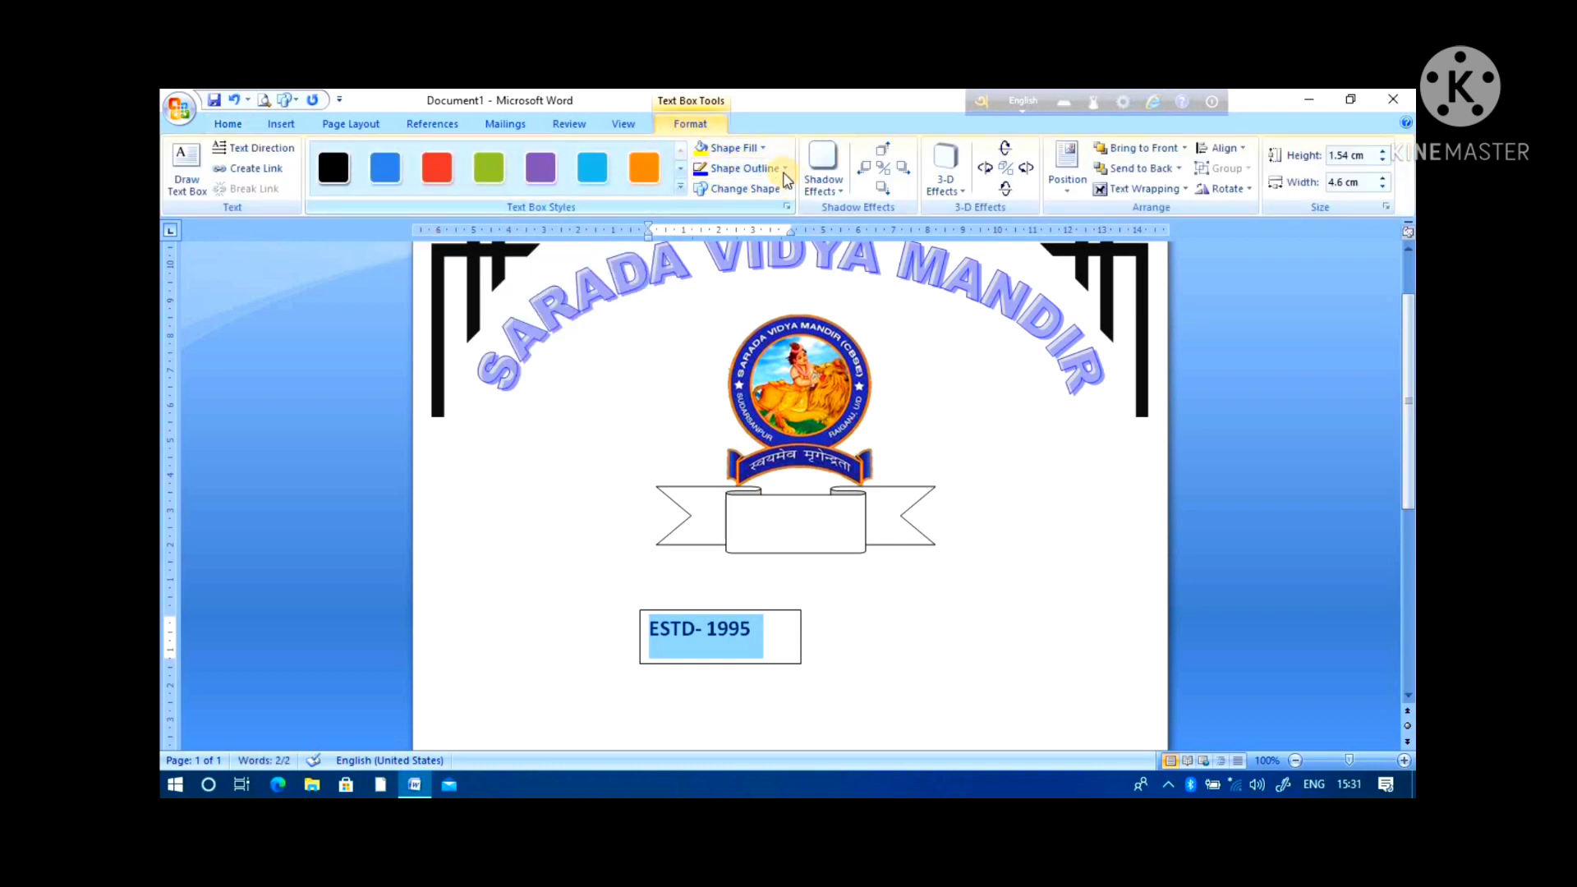
{"action": "left_click", "coordinate": [763, 147]}
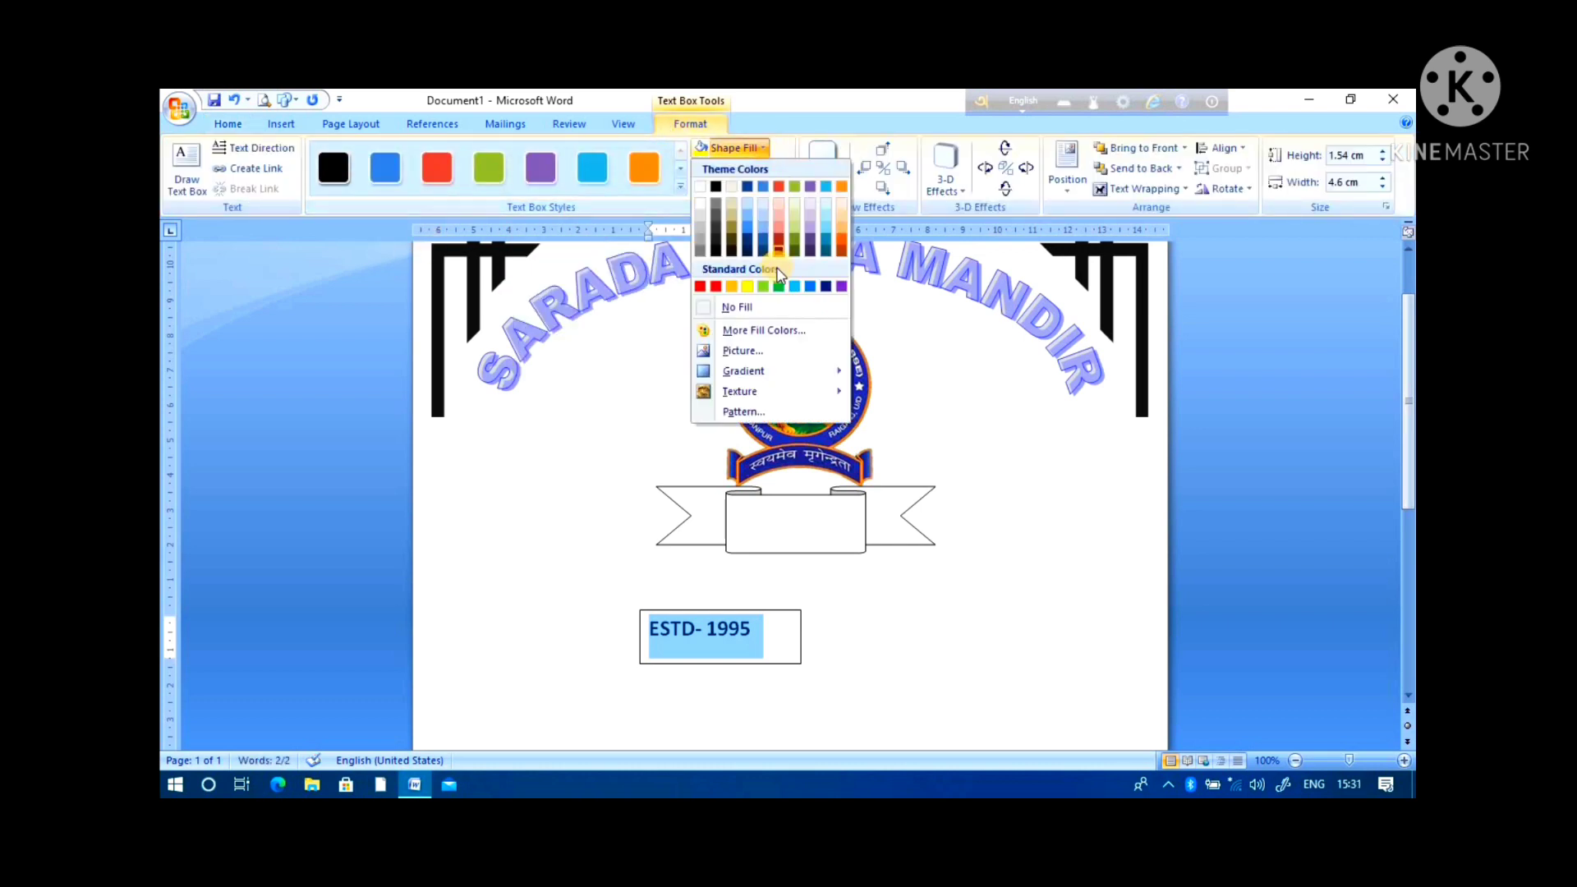
{"action": "left_click", "coordinate": [824, 285]}
Step: Fill the ribbon banner below the emblem with the same standard blue as the text box
{"action": "left_click", "coordinate": [790, 492]}
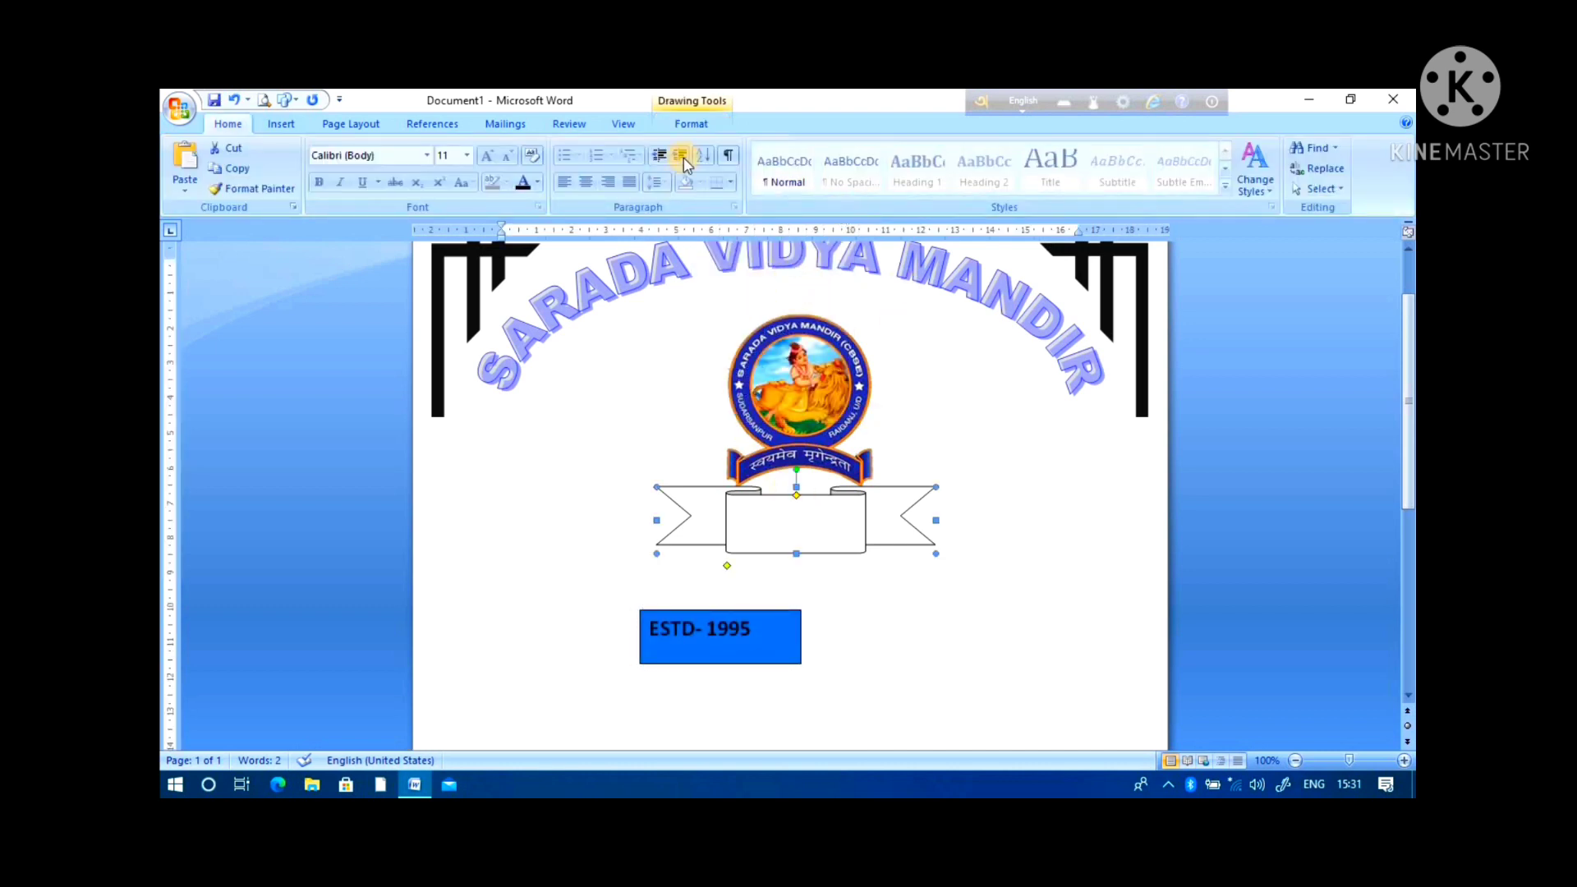
{"action": "left_click", "coordinate": [692, 125]}
{"action": "left_click", "coordinate": [785, 152]}
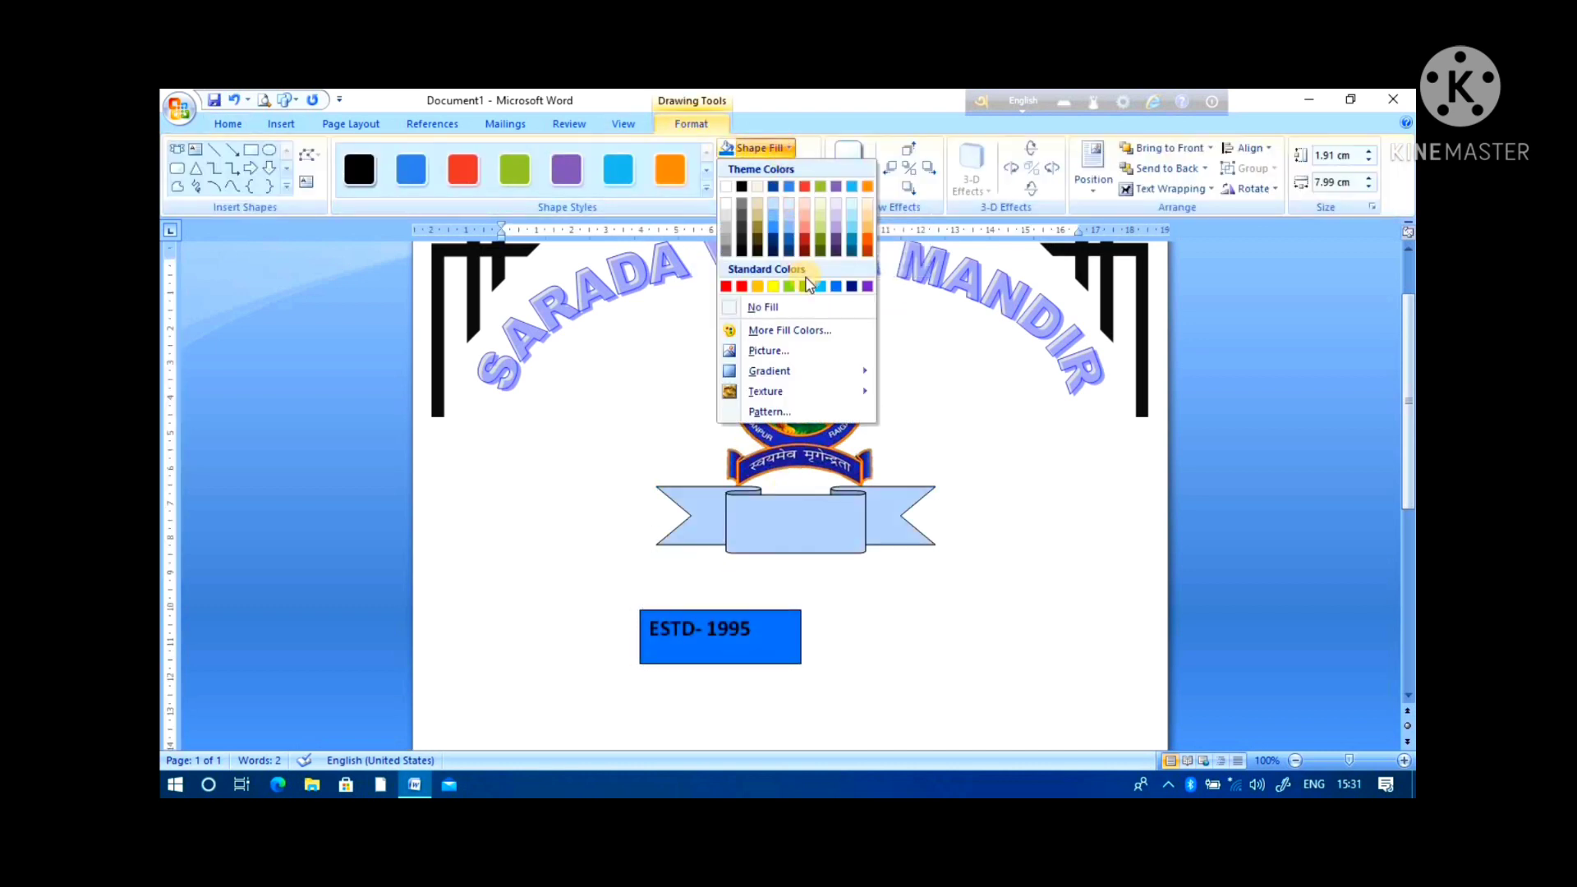
{"action": "left_click", "coordinate": [838, 288]}
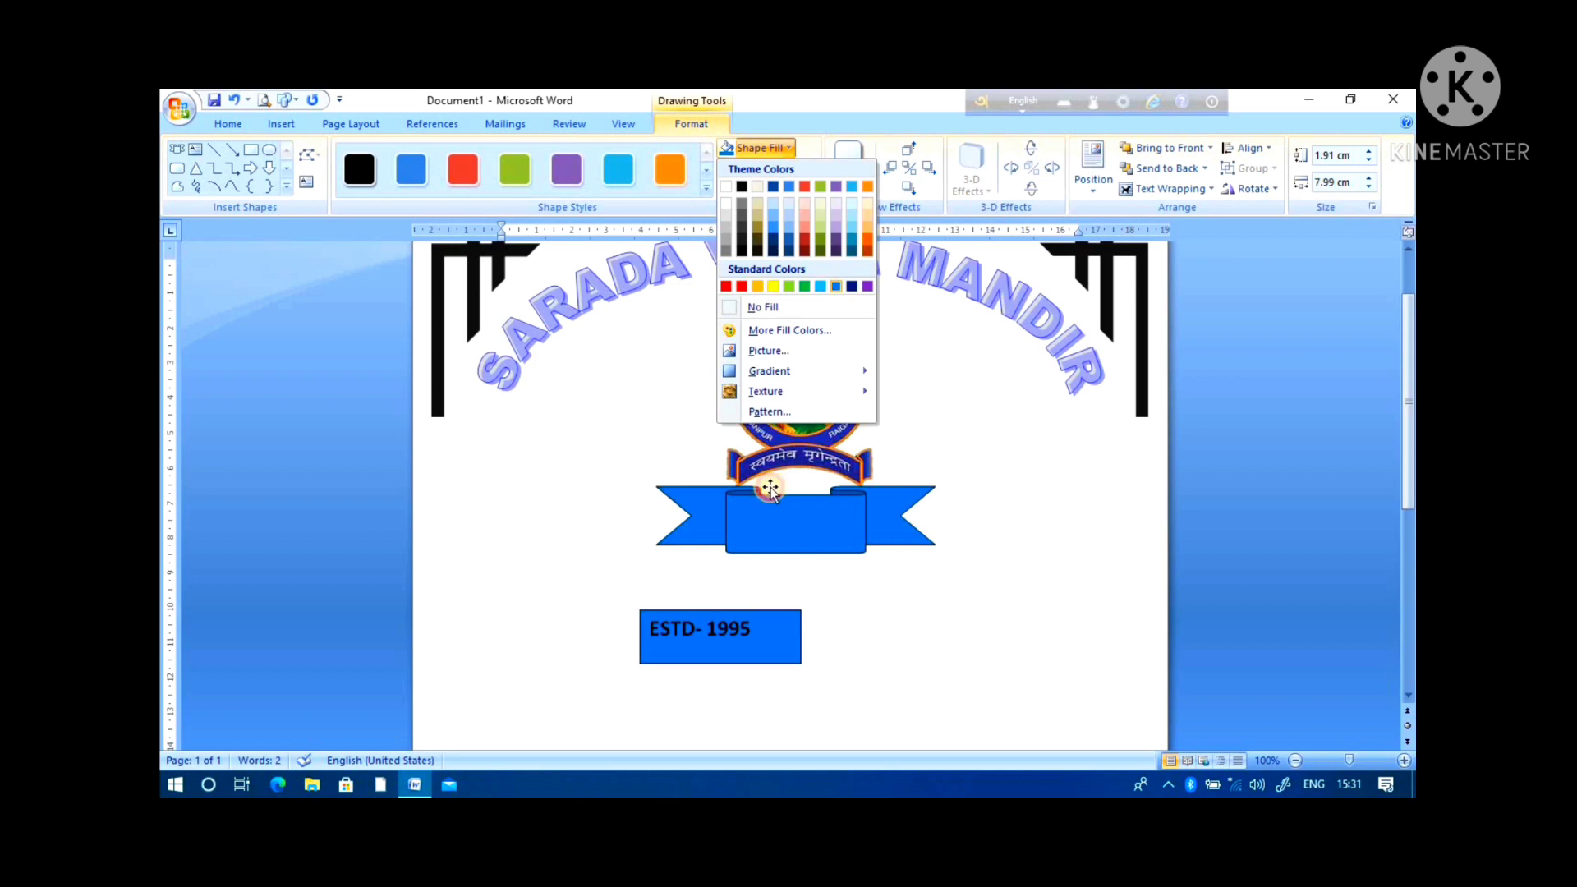
Step: Remove the outline from the "ESTD-1995" text box
{"action": "left_click", "coordinate": [742, 629]}
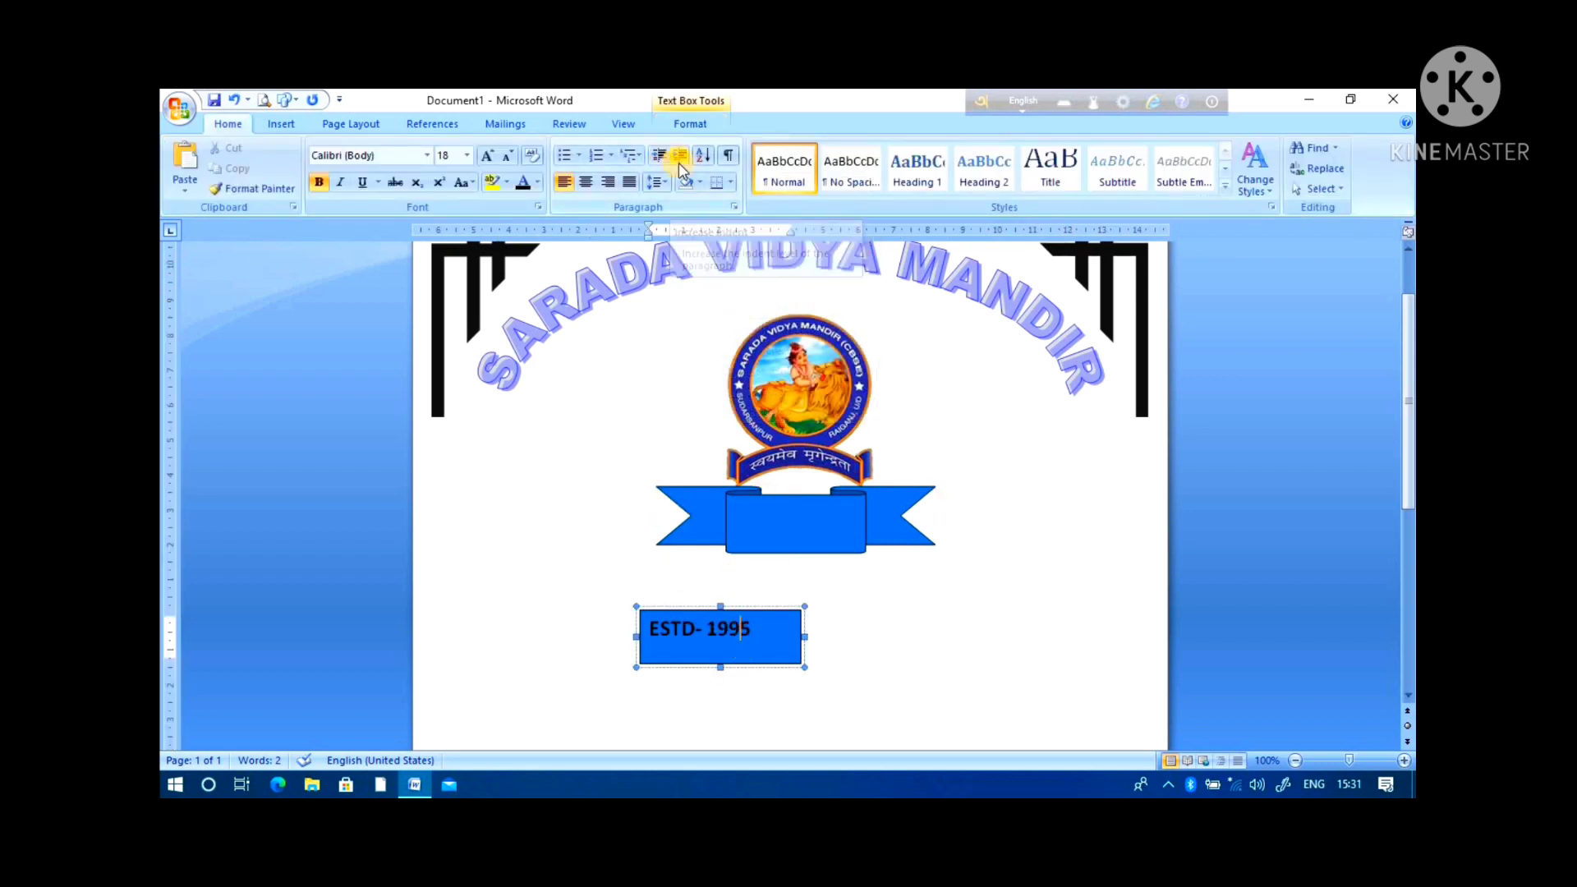
{"action": "left_click", "coordinate": [688, 123]}
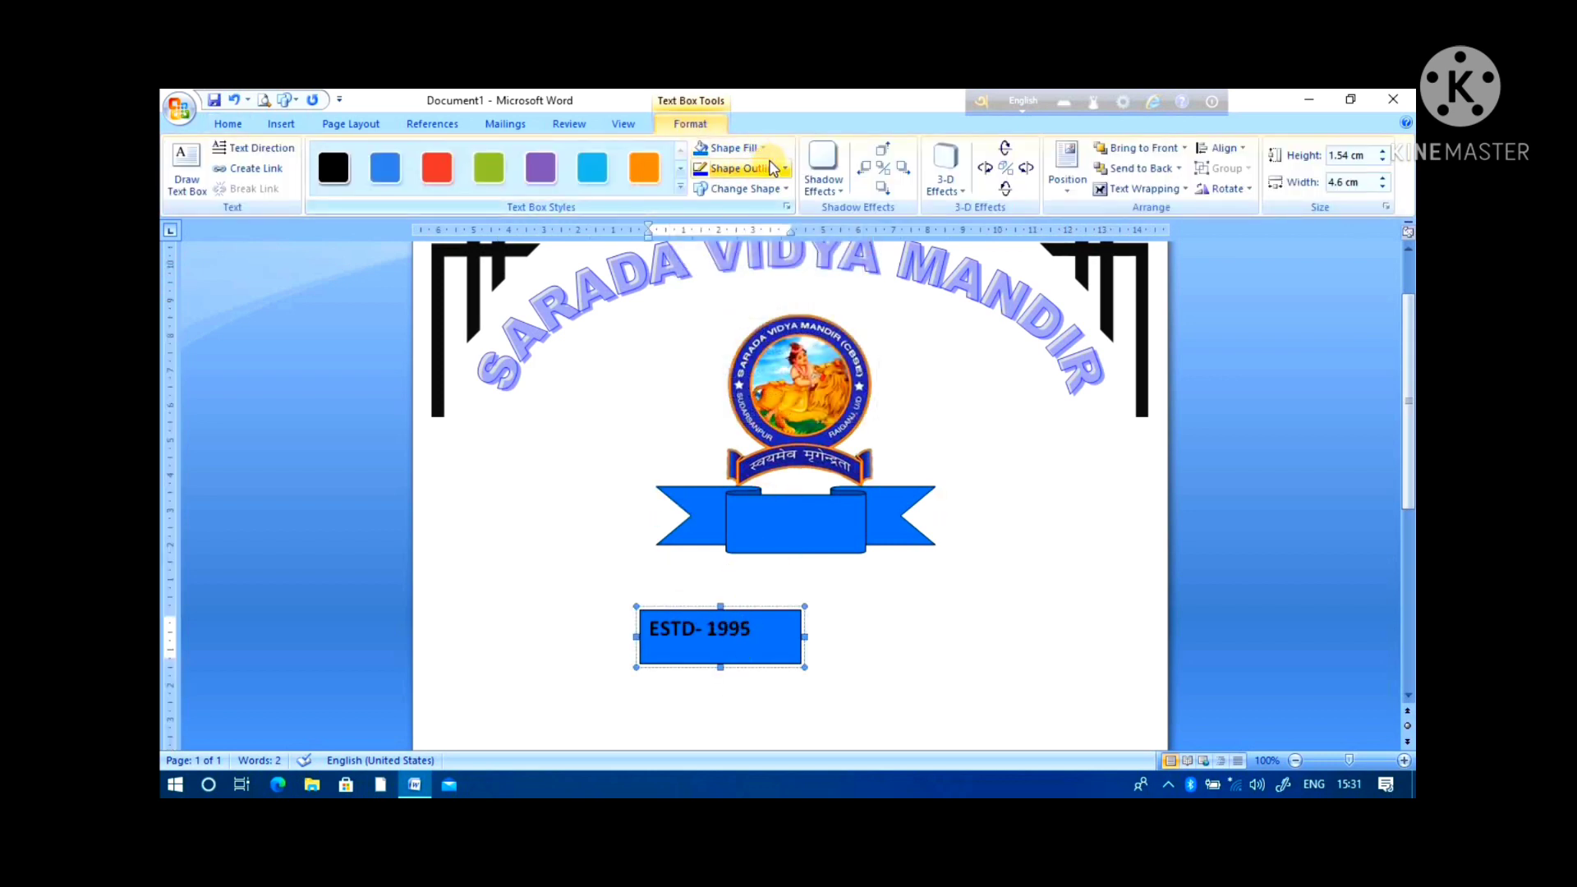
{"action": "left_click", "coordinate": [782, 169]}
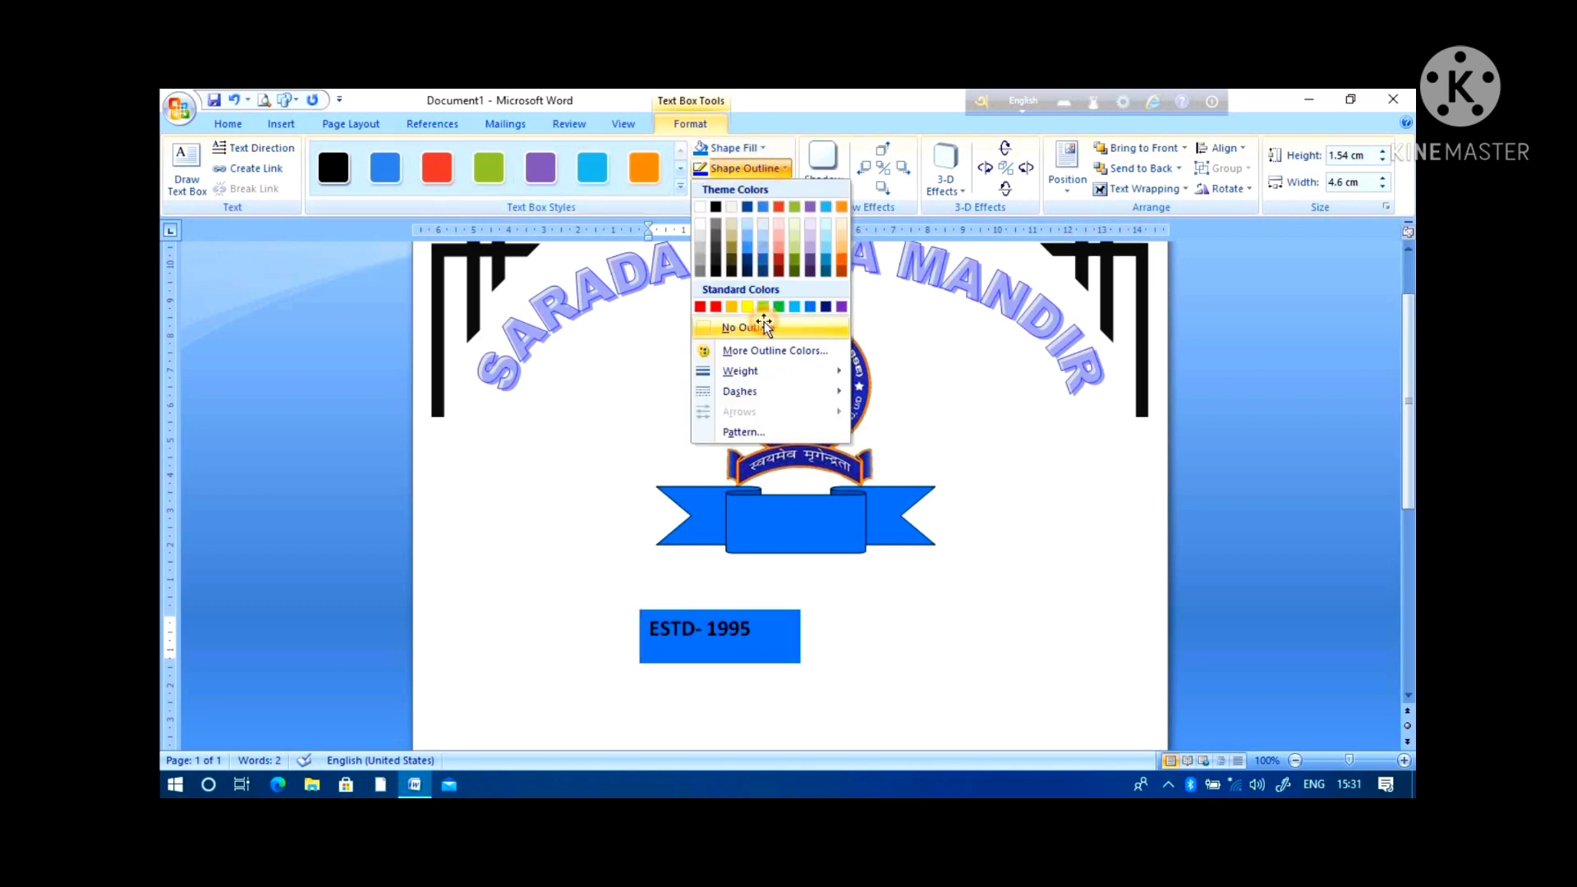
{"action": "left_click", "coordinate": [750, 324]}
{"action": "left_click", "coordinate": [877, 630]}
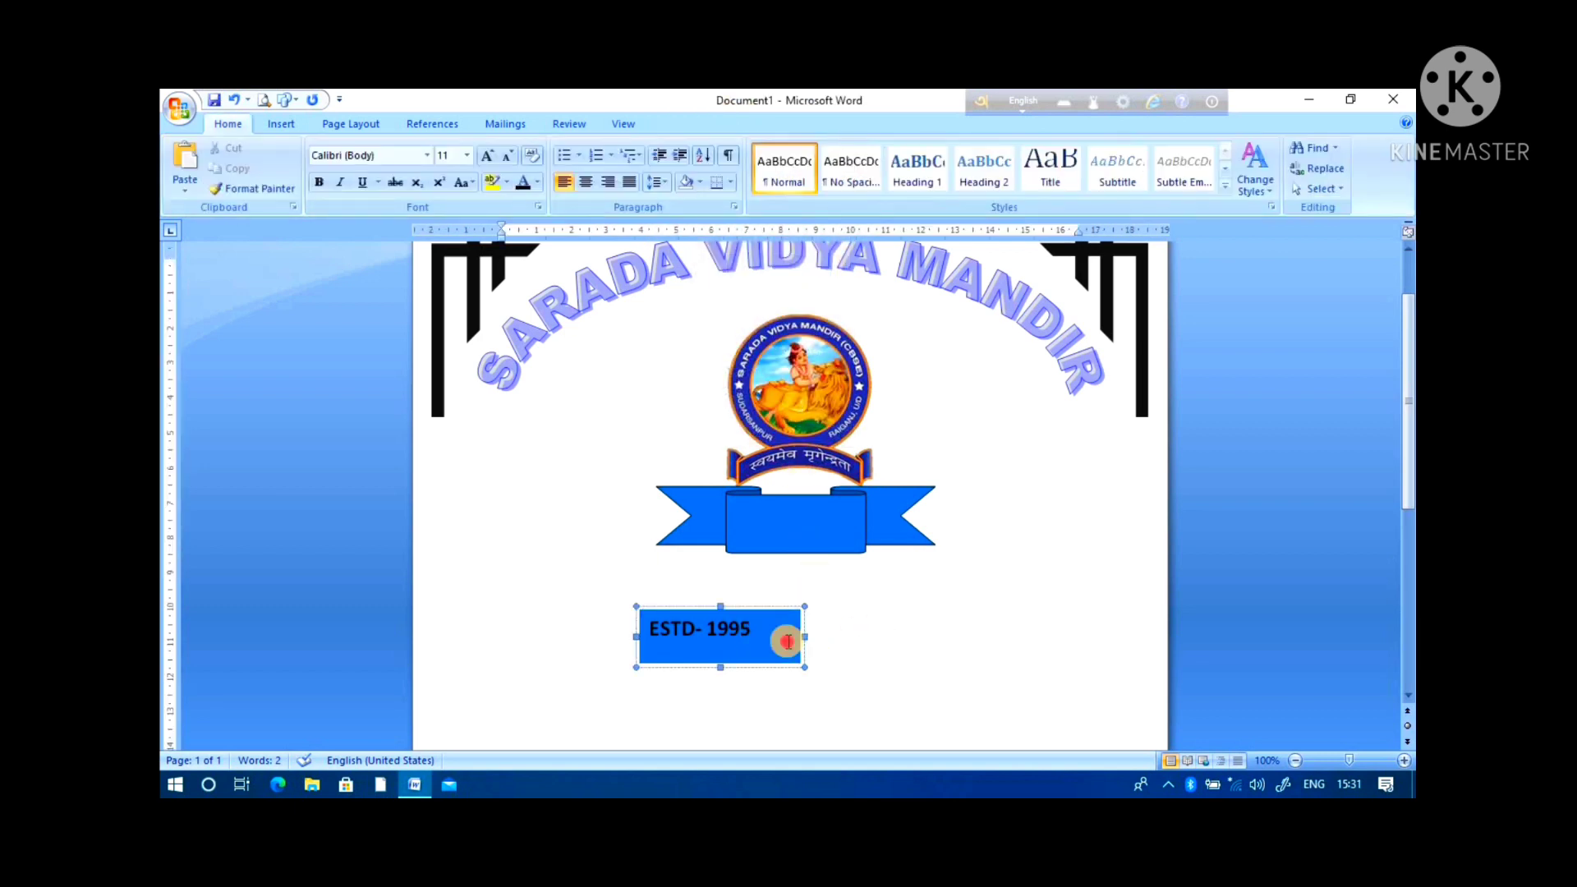
Step: Move the "ESTD-1995" text box onto the centre panel of the ribbon banner
{"action": "left_click", "coordinate": [774, 623]}
{"action": "left_click_drag", "start_coordinate": [770, 610], "coordinate": [843, 501]}
{"action": "left_click", "coordinate": [749, 518]}
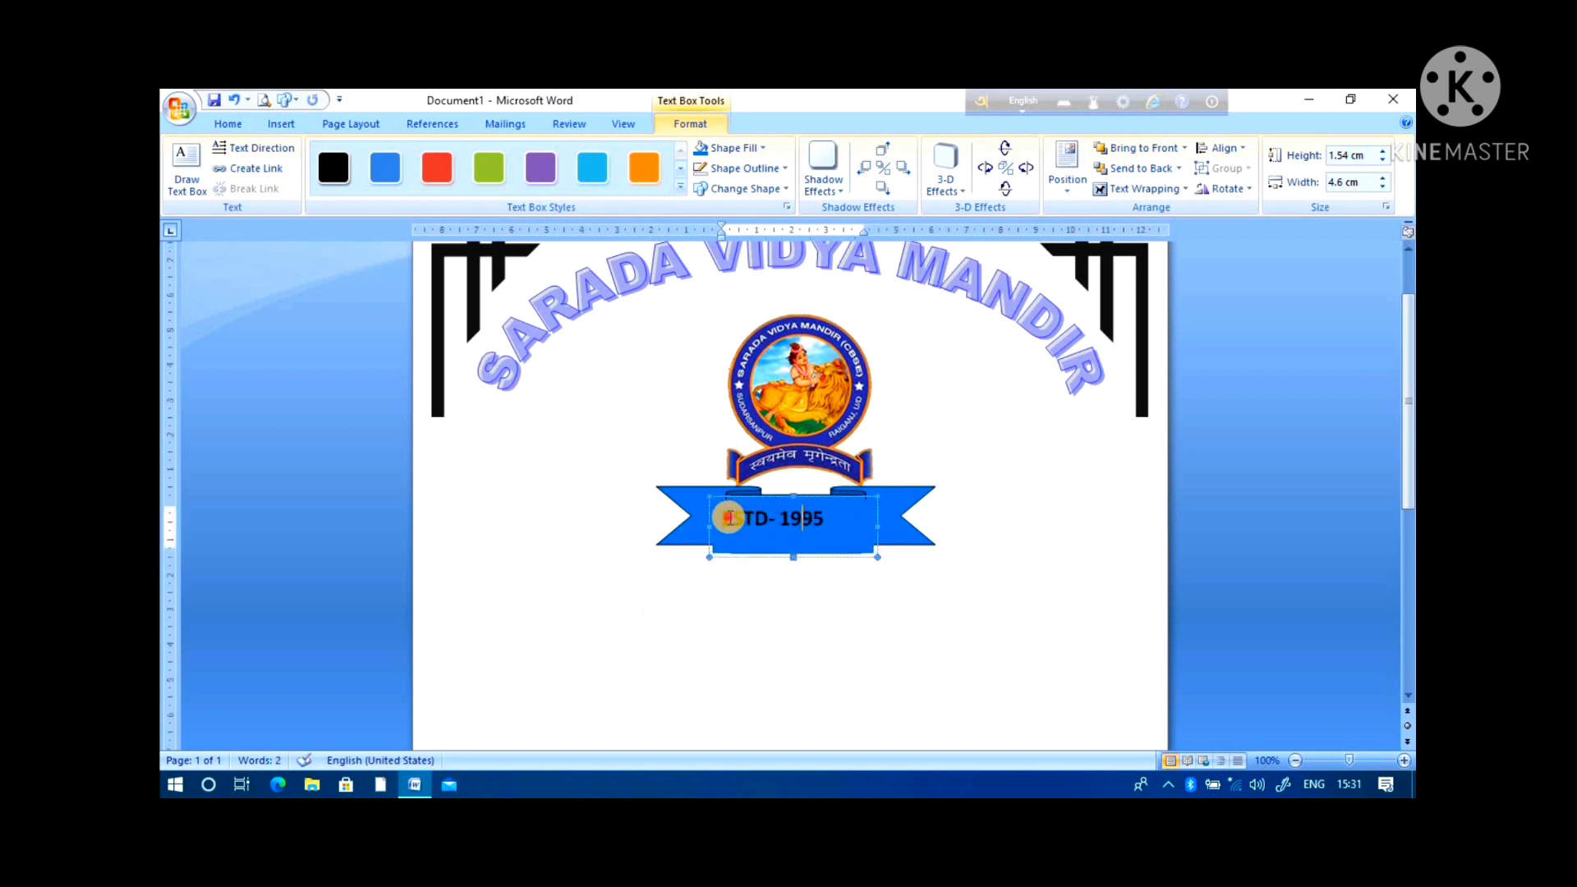
Step: Select the "ESTD-1995" text on the ribbon and set its font colour to white
{"action": "left_click", "coordinate": [730, 518]}
{"action": "left_click", "coordinate": [772, 518]}
{"action": "left_click_drag", "start_coordinate": [723, 519], "coordinate": [829, 523]}
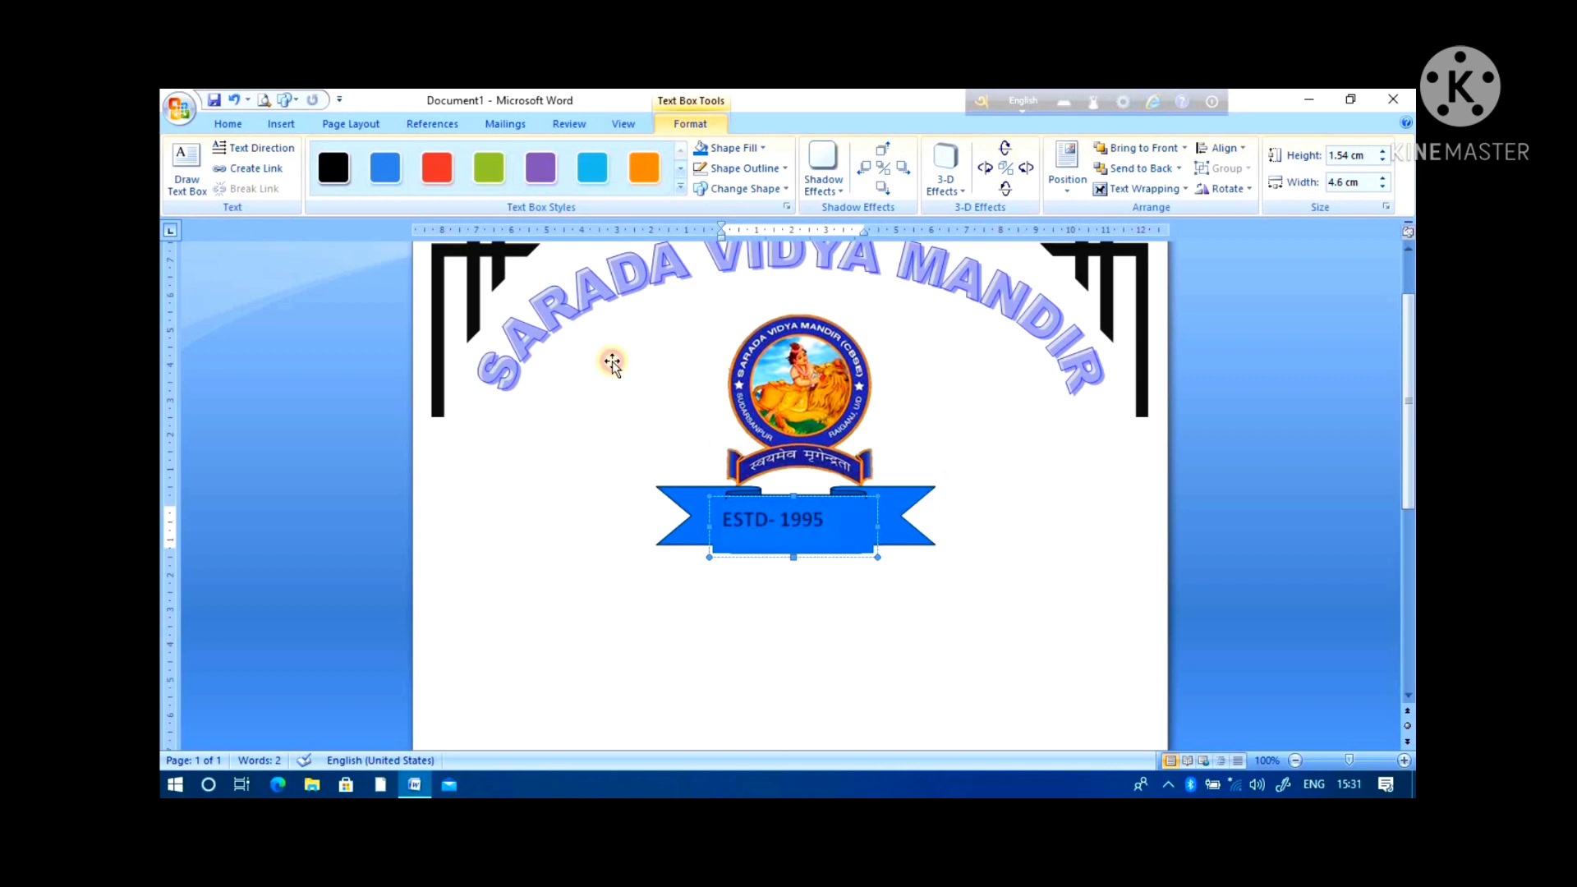
{"action": "left_click", "coordinate": [229, 123]}
{"action": "left_click", "coordinate": [536, 182]}
{"action": "left_click", "coordinate": [524, 240]}
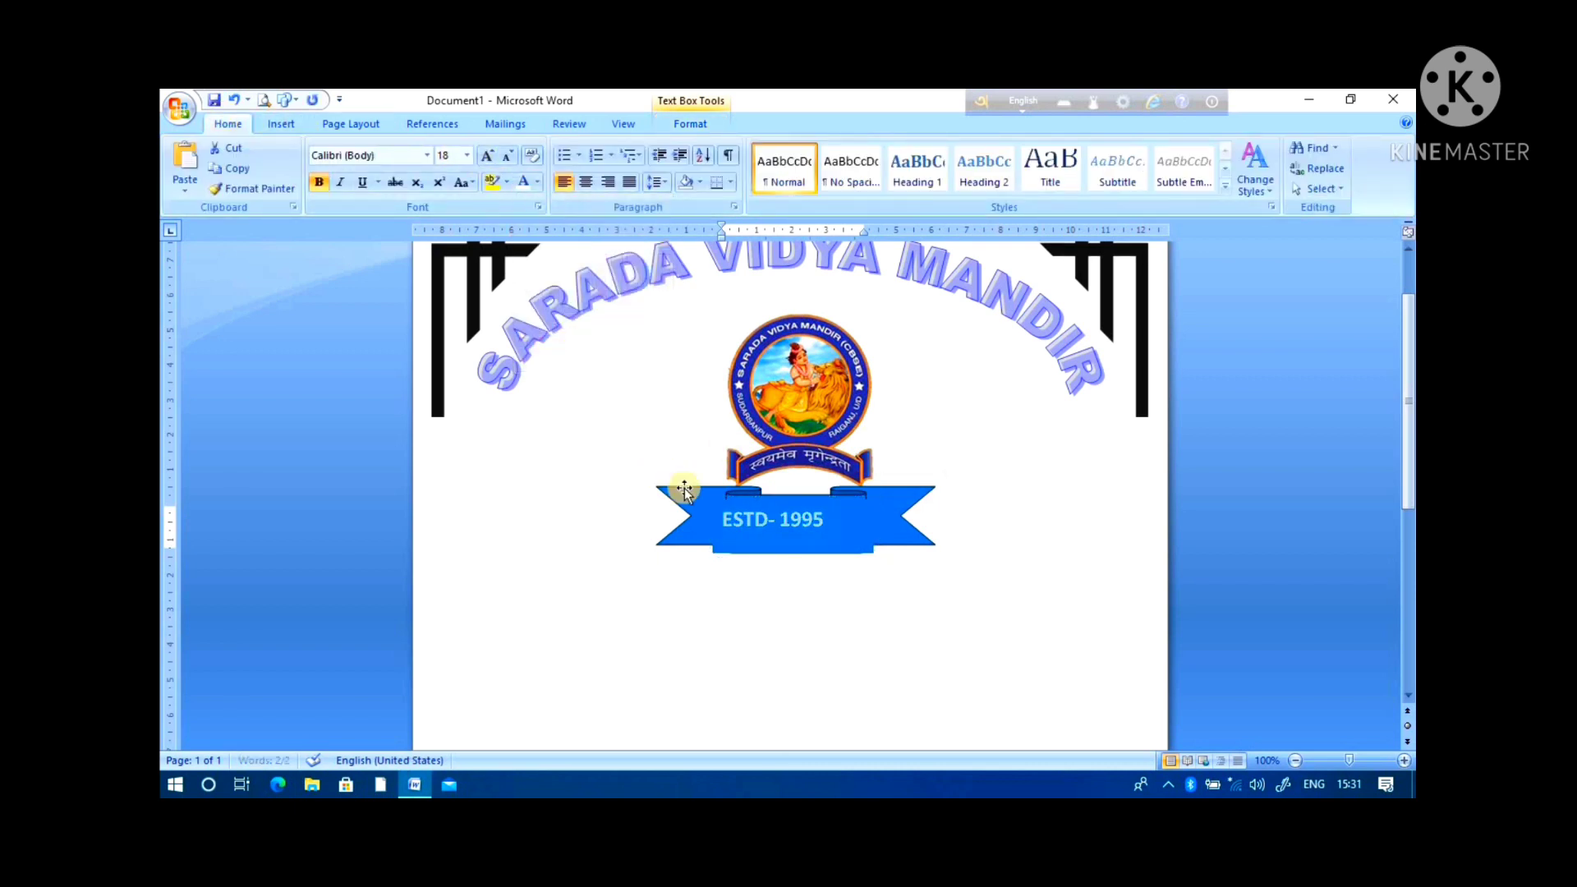
Step: Shrink the "ESTD-1995" text box from its corner to fit it within the ribbon's centre panel
{"action": "left_click", "coordinate": [863, 542]}
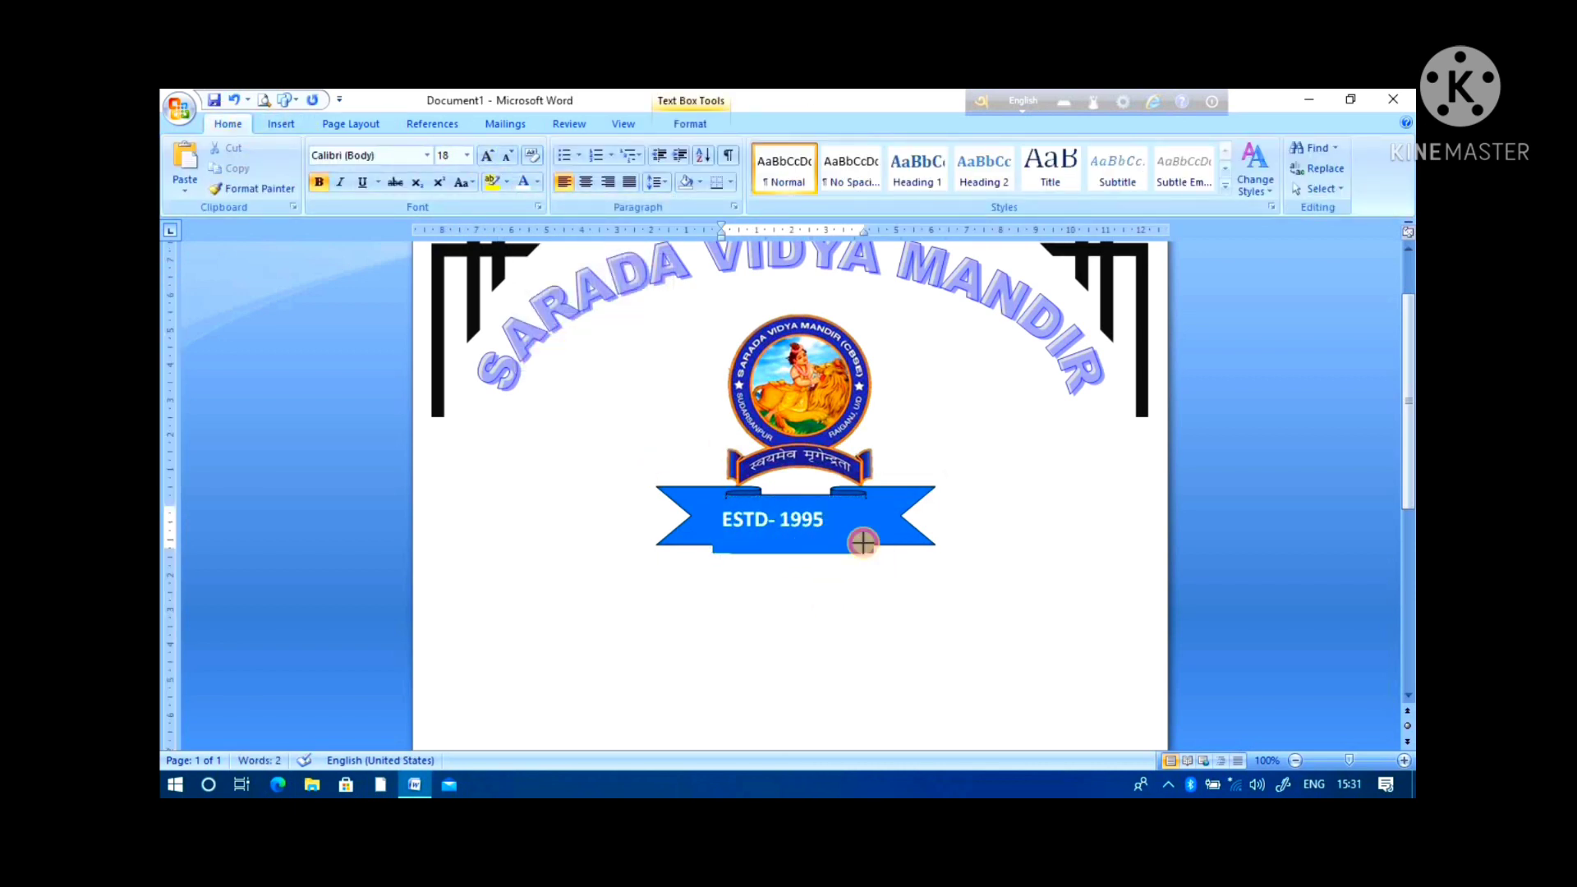
{"action": "left_click", "coordinate": [863, 542]}
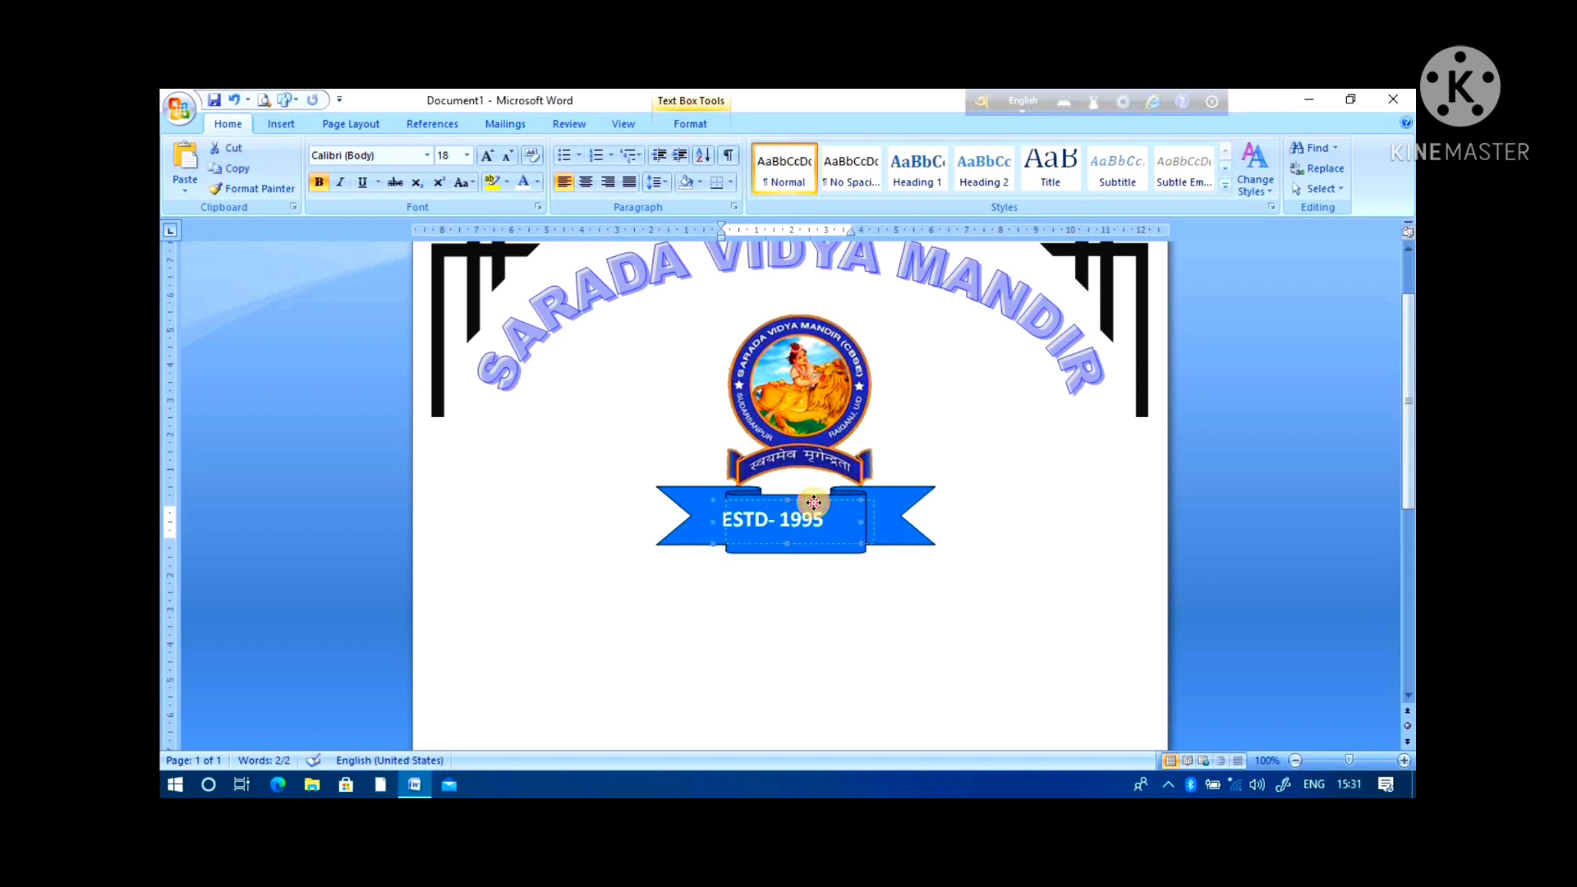